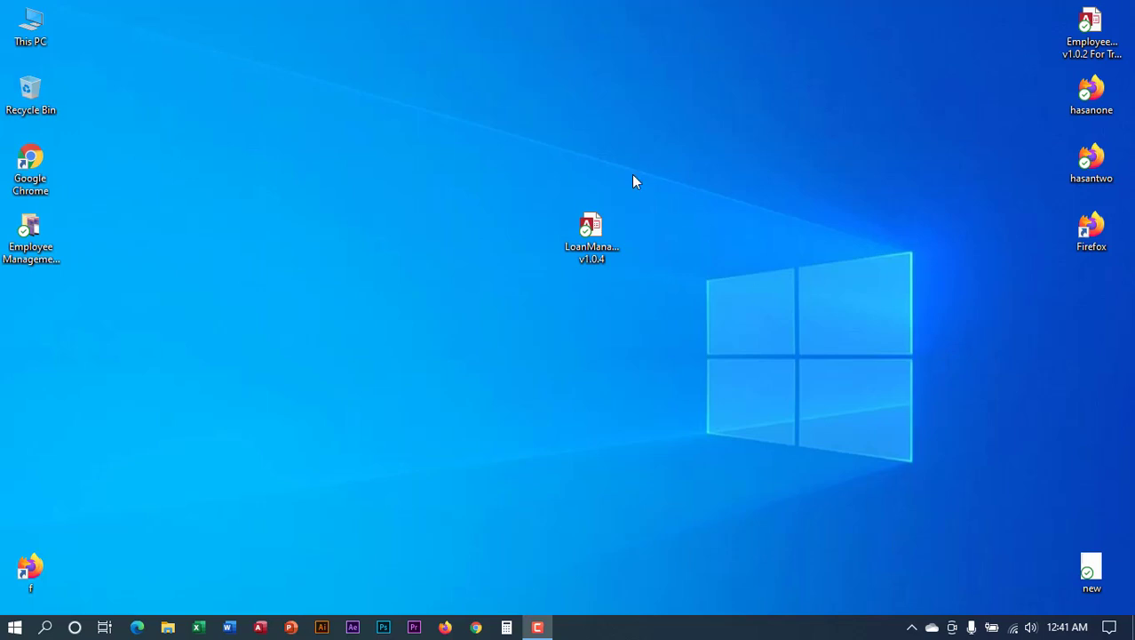
- Launch the LoanManagementSystem database from its desktop shortcut
{"action": "left_click_drag", "start_coordinate": [537, 150], "coordinate": [667, 298]}
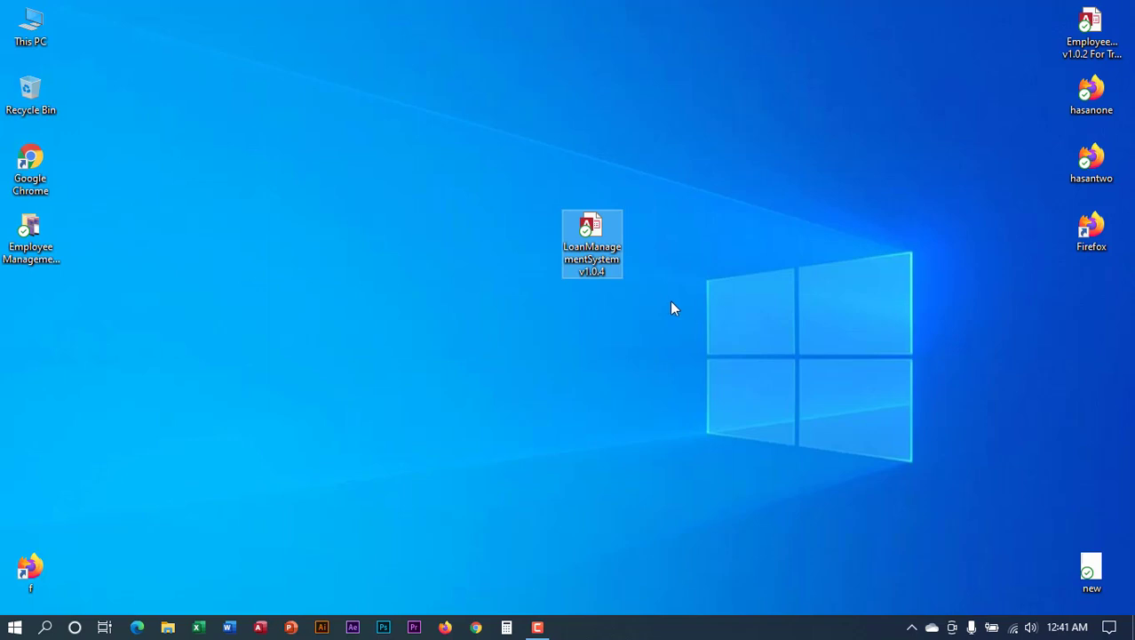
{"action": "left_click", "coordinate": [626, 206]}
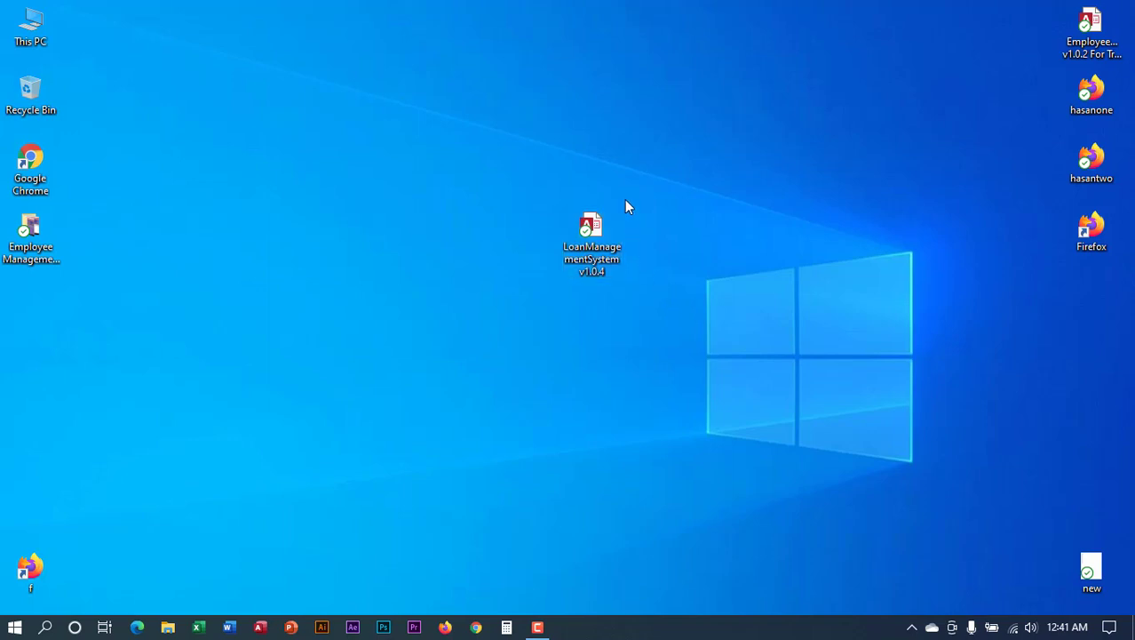
{"action": "left_click", "coordinate": [607, 244]}
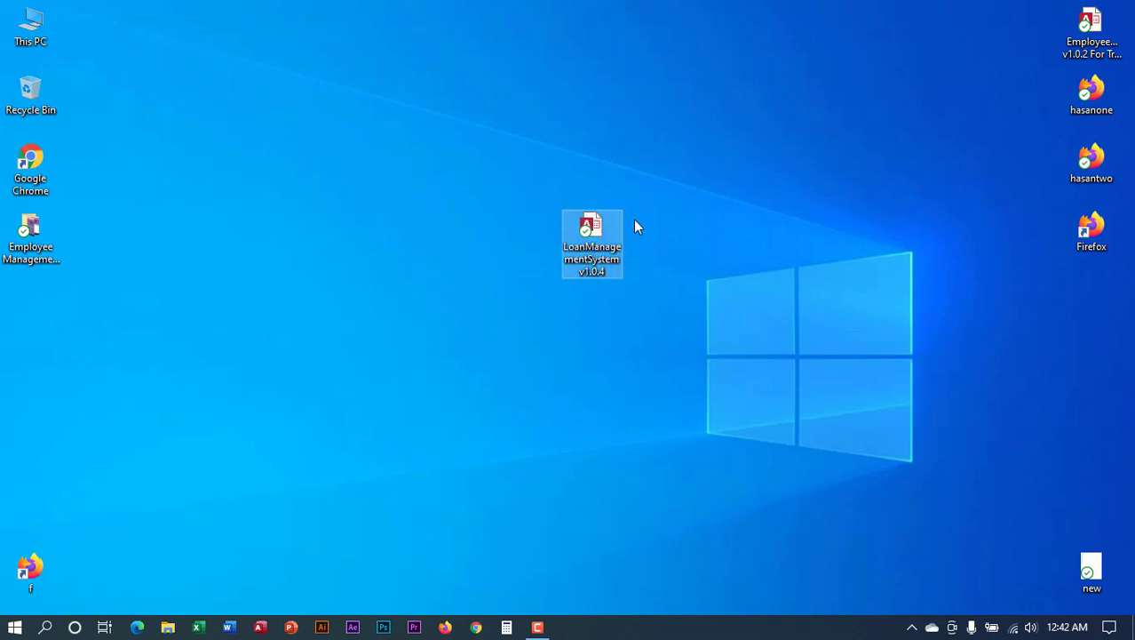
{"action": "double_click", "coordinate": [604, 232]}
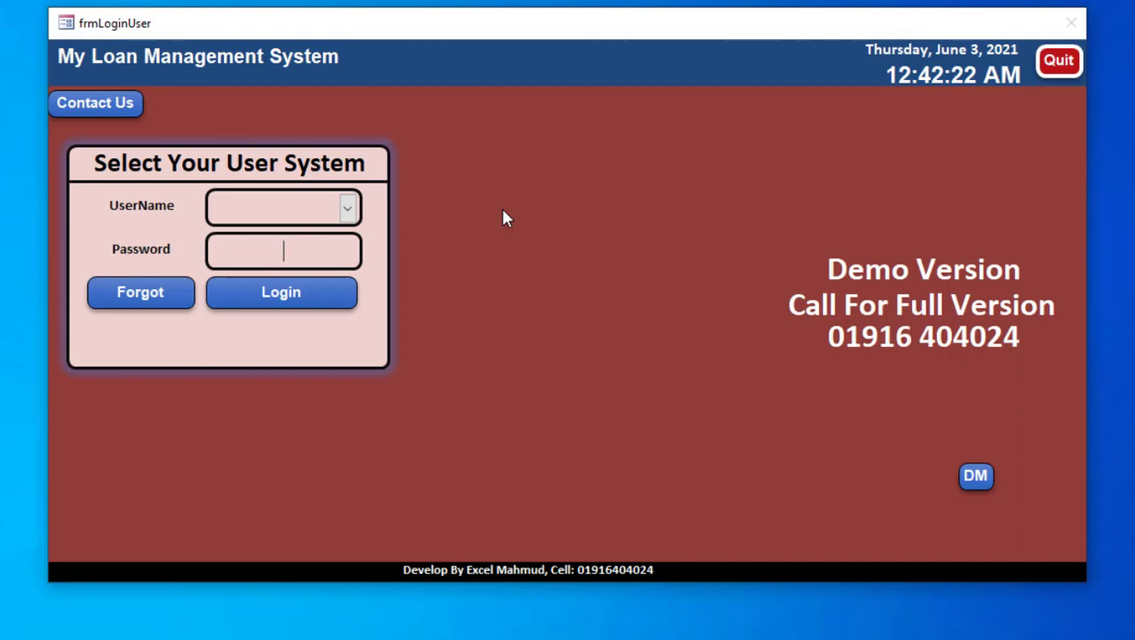
- Choose Admin as the user name, dismiss the demo expiry notice, and enter the account password
{"action": "left_click", "coordinate": [346, 208]}
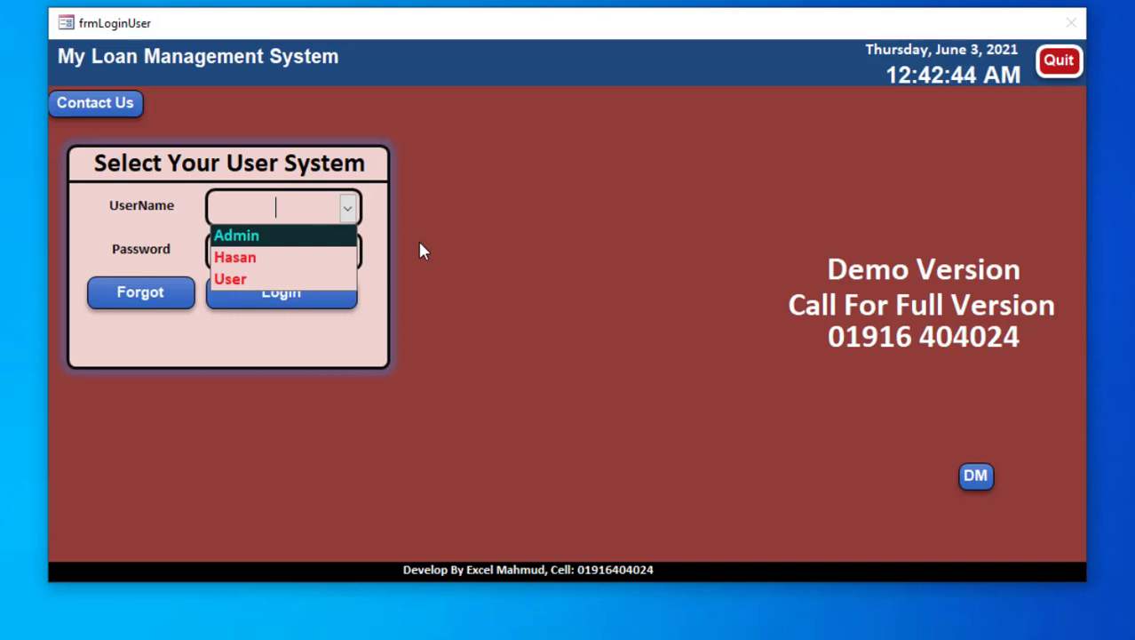
{"action": "left_click", "coordinate": [307, 237]}
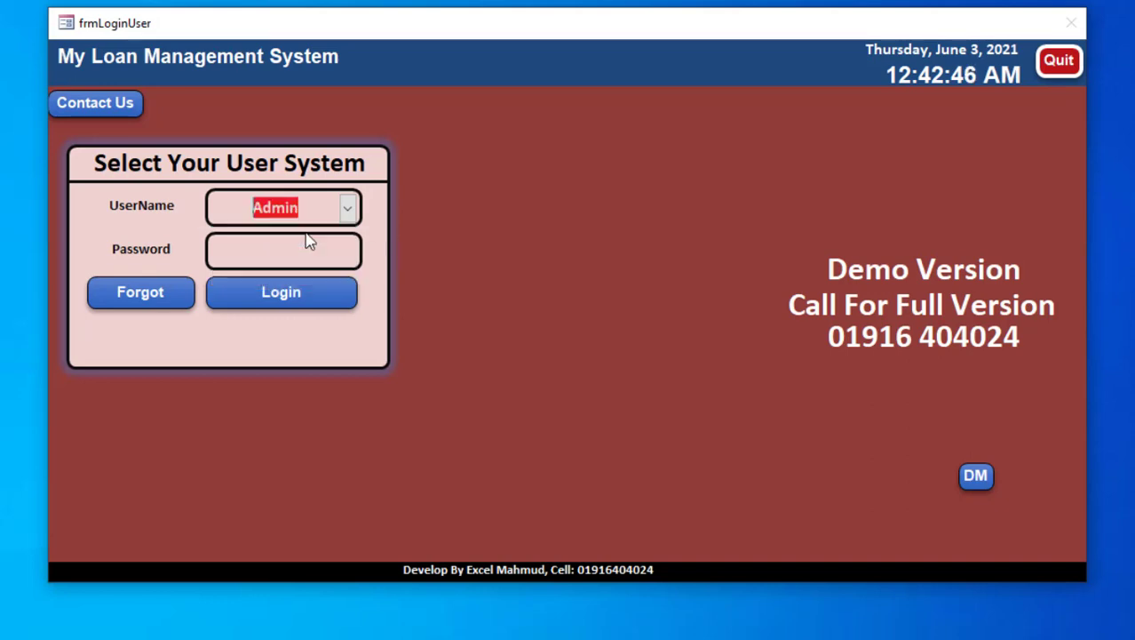
{"action": "left_click", "coordinate": [587, 381]}
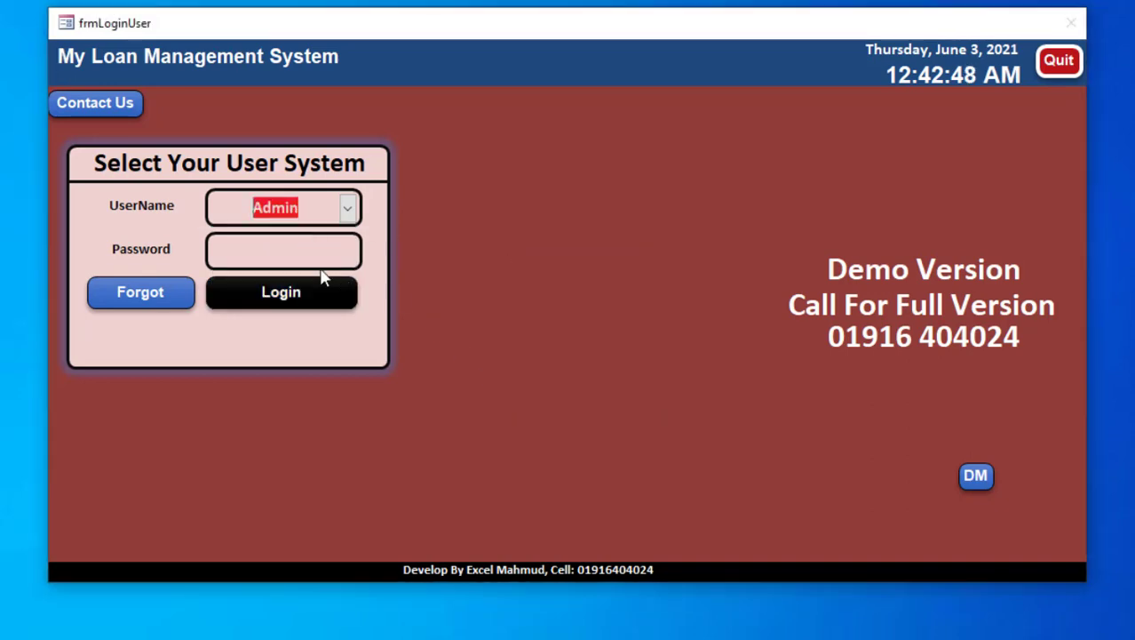
{"action": "left_click", "coordinate": [297, 254]}
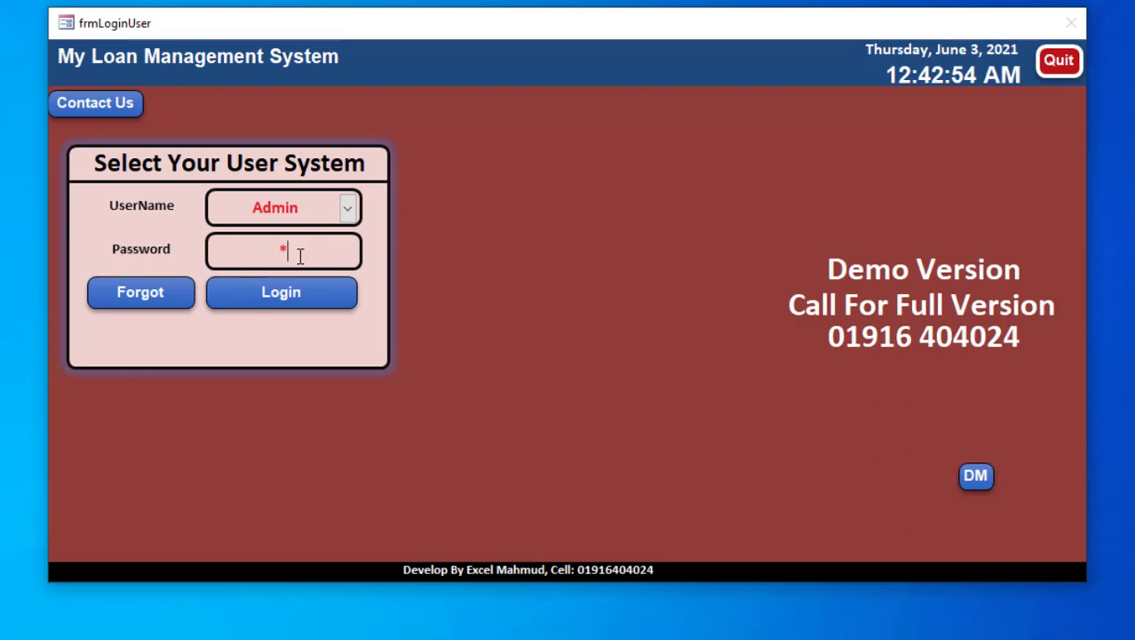
- Submit the Admin login to reach the dashboard showing the 33,622.00 grand total
{"action": "key", "text": "Return"}
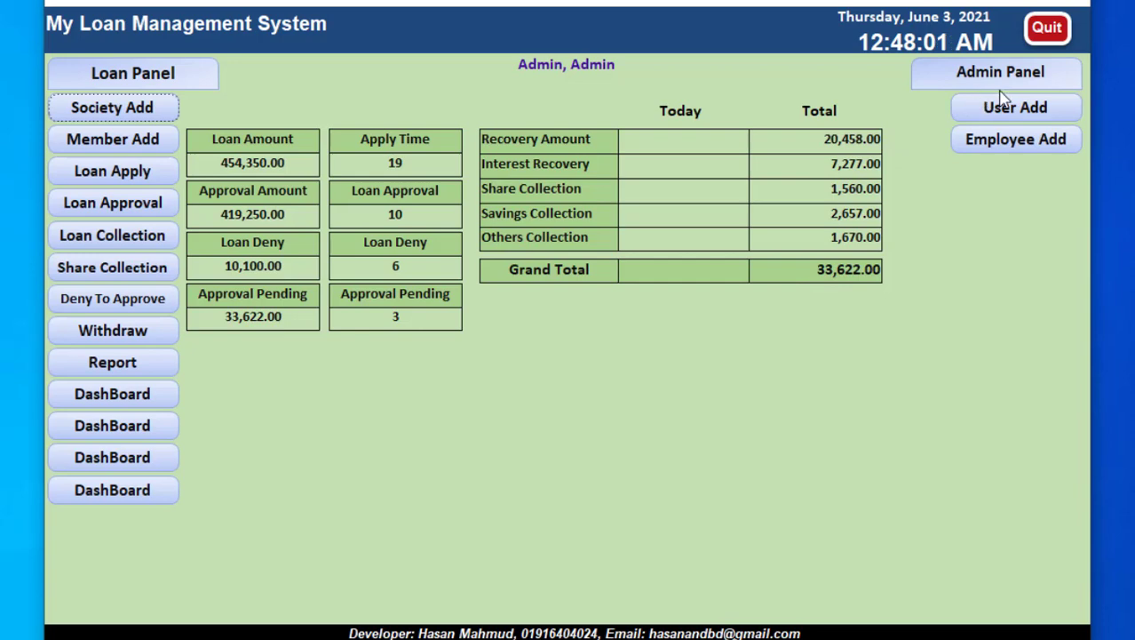
- Open the user accounts form and review the Admin, second and User login records
{"action": "left_click", "coordinate": [1019, 121]}
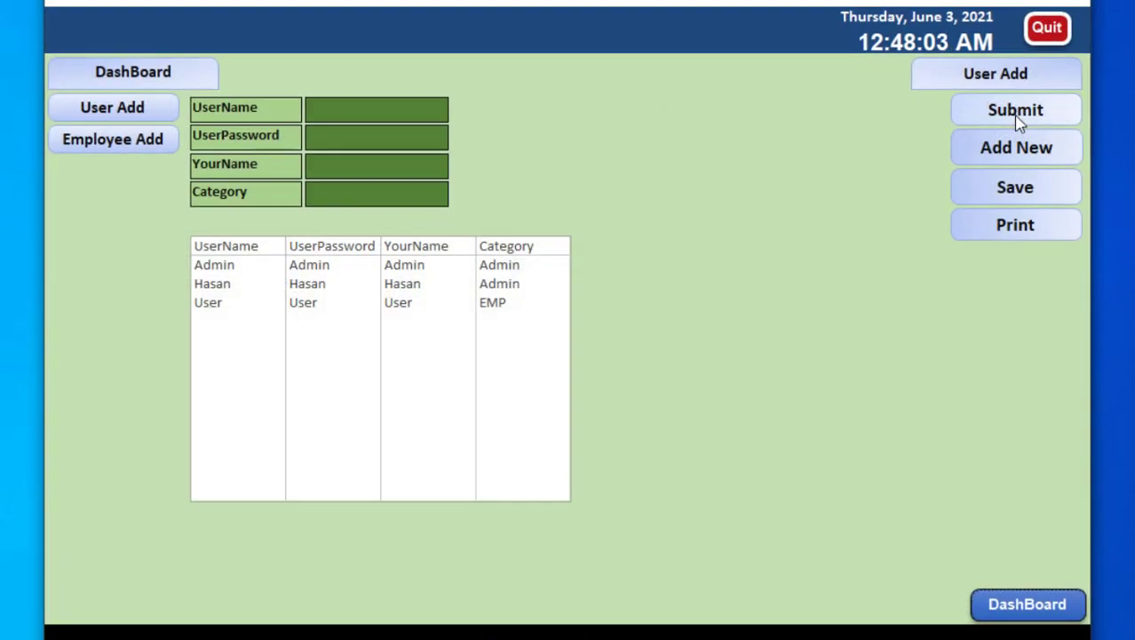
{"action": "left_click", "coordinate": [328, 302]}
{"action": "left_click", "coordinate": [328, 284]}
{"action": "left_click", "coordinate": [333, 267]}
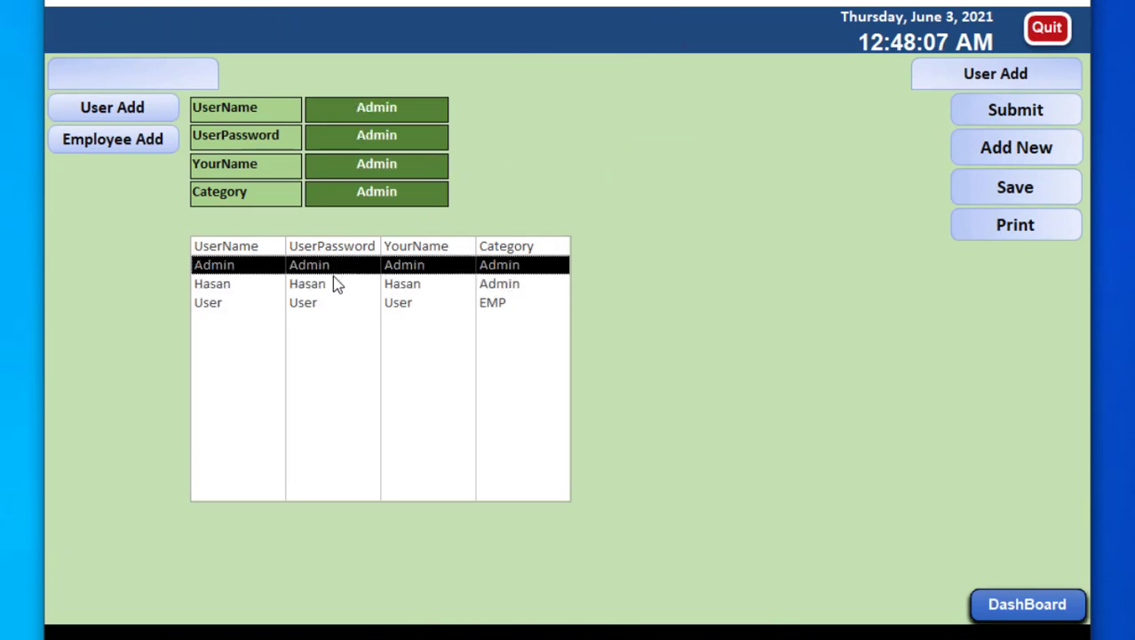
{"action": "left_click", "coordinate": [335, 283]}
{"action": "left_click", "coordinate": [334, 302]}
{"action": "left_click", "coordinate": [332, 284]}
{"action": "left_click", "coordinate": [336, 265]}
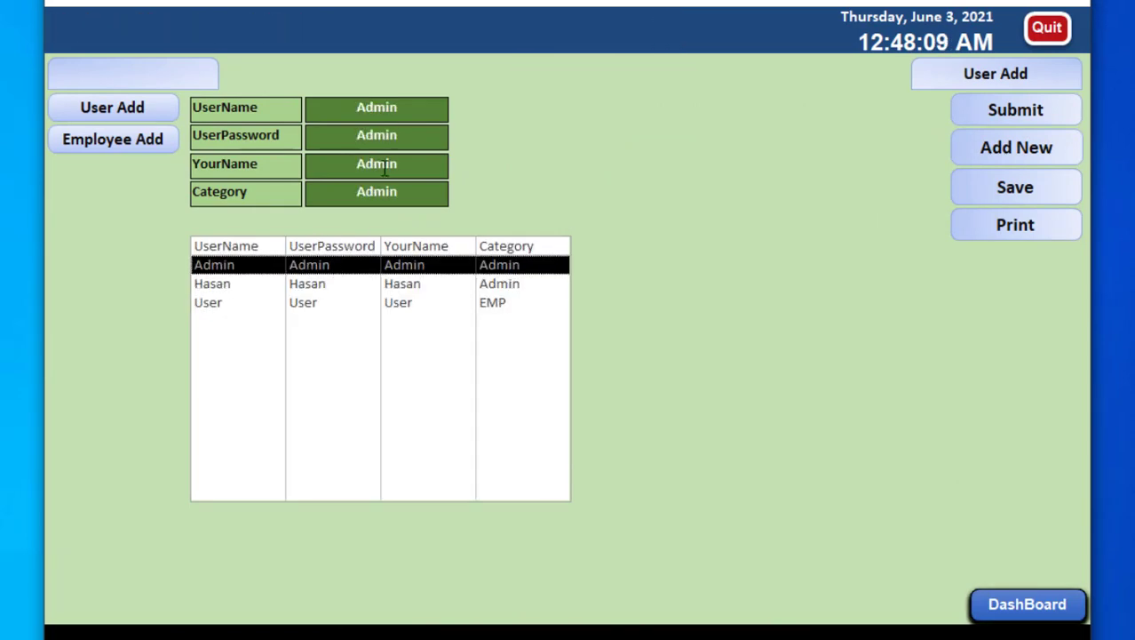
{"action": "left_click", "coordinate": [338, 283]}
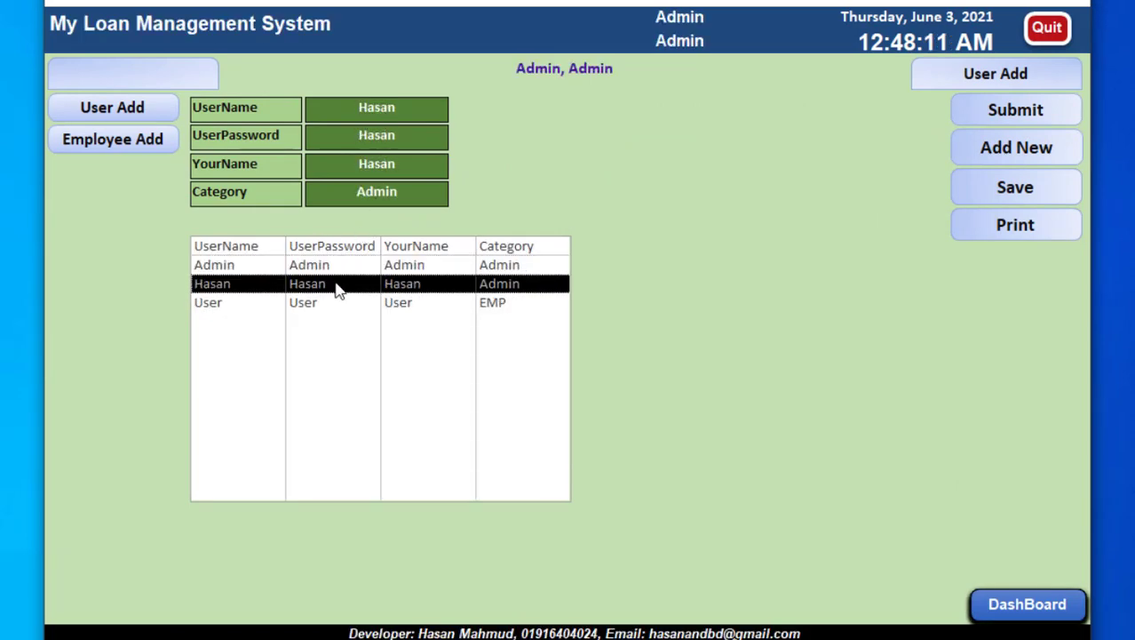
{"action": "left_click", "coordinate": [327, 302]}
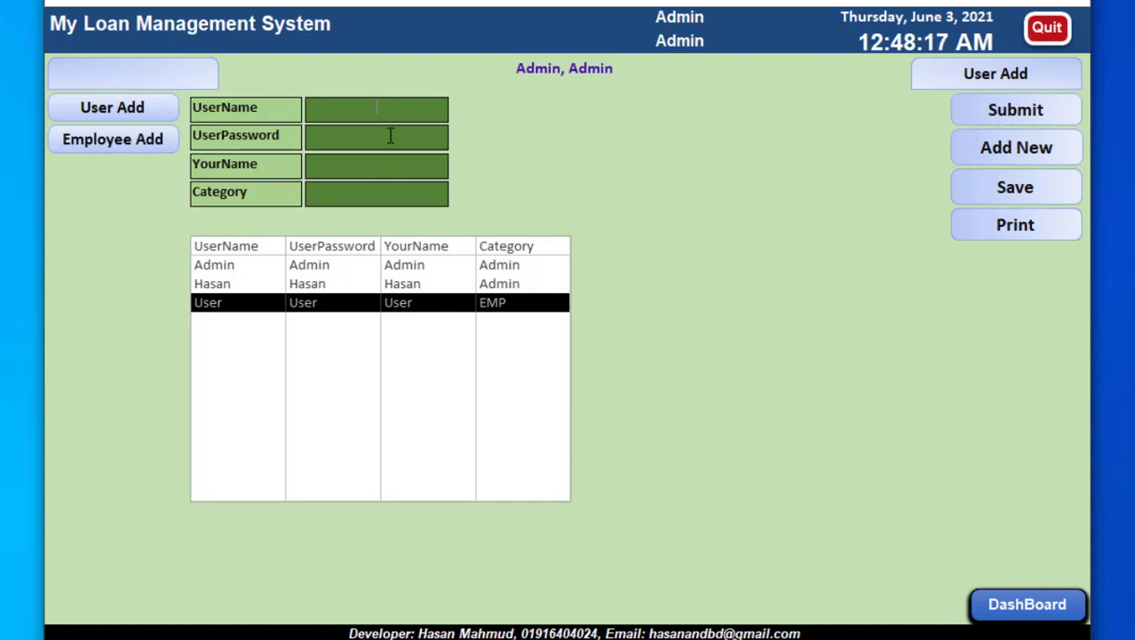
{"action": "key", "text": "Tab"}
- Open the Employee Add form listing the three existing employees
{"action": "left_click", "coordinate": [140, 154]}
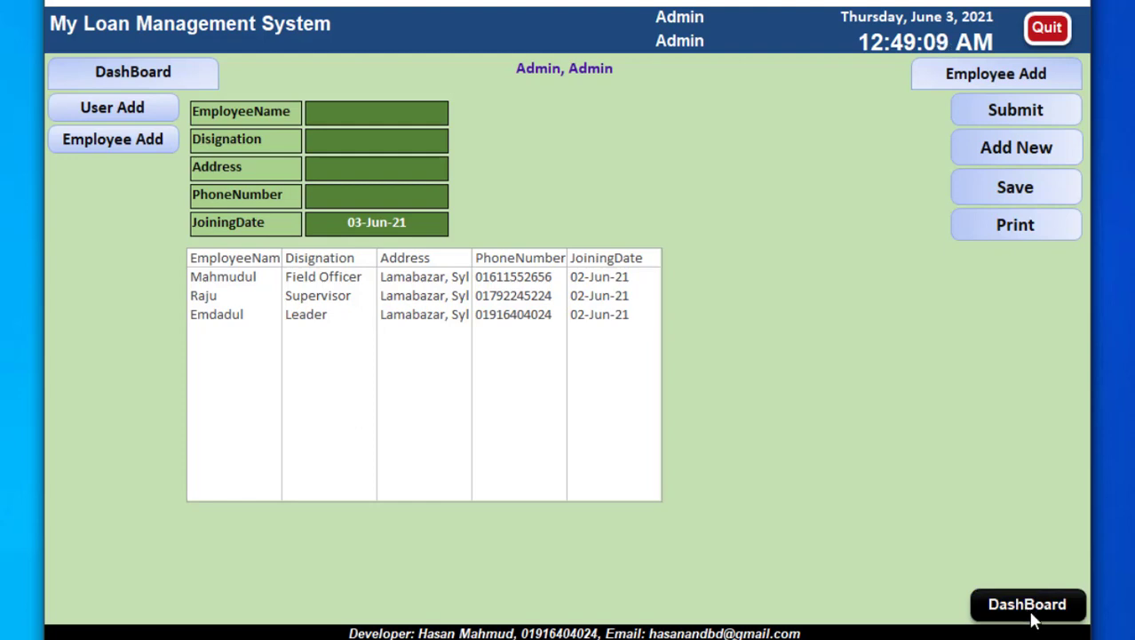
- Return to the dashboard and open the Society Add form listing societies S1–S5
{"action": "left_click", "coordinate": [1030, 613]}
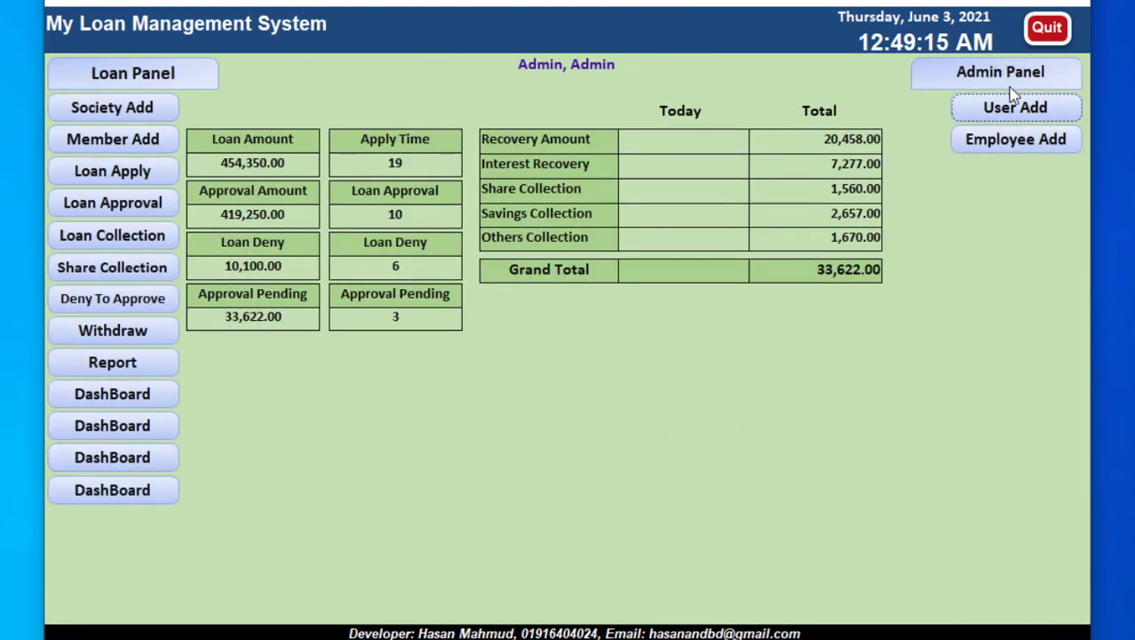
{"action": "left_click", "coordinate": [114, 106]}
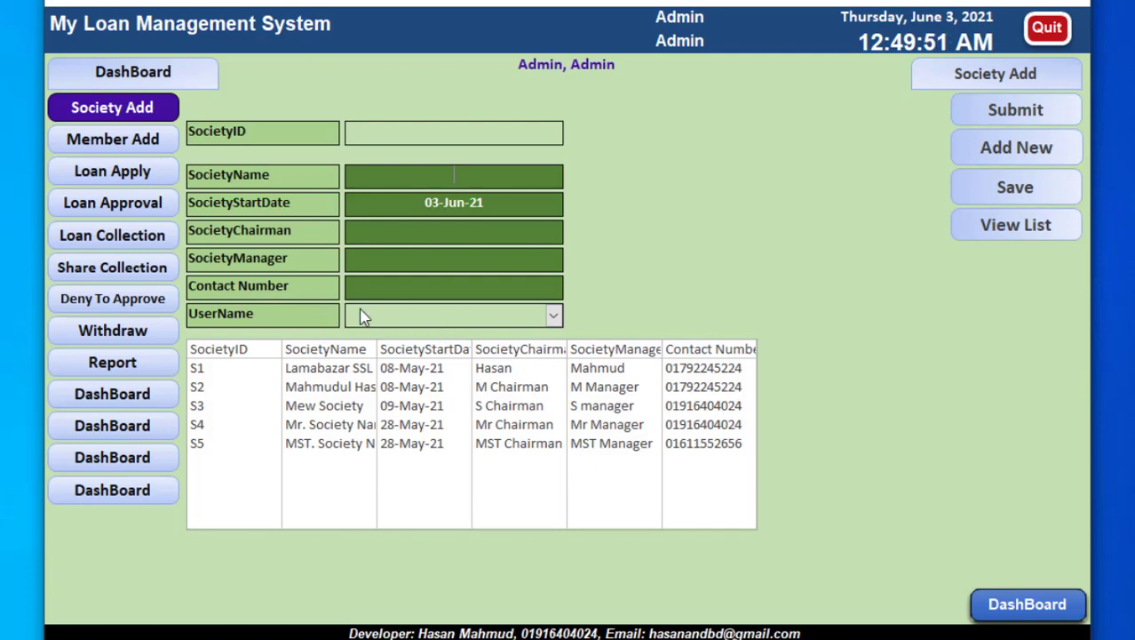
- Browse the details of societies S2 through S5, including S3 Mew Society
{"action": "left_click", "coordinate": [396, 409]}
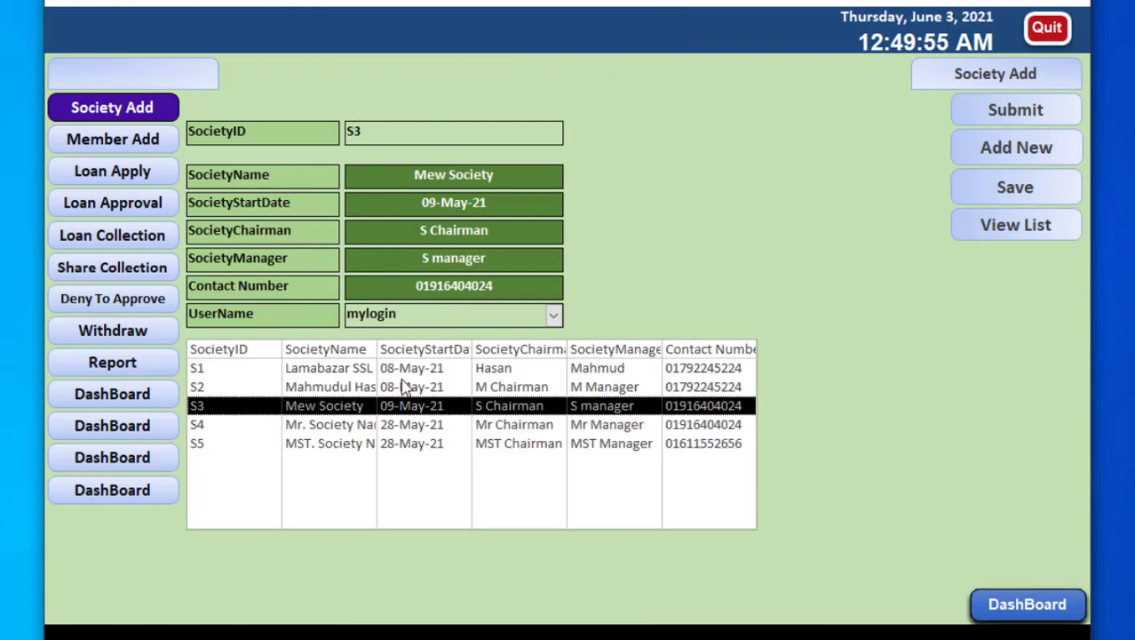
{"action": "left_click", "coordinate": [402, 386]}
{"action": "left_click", "coordinate": [407, 406]}
{"action": "left_click", "coordinate": [414, 425]}
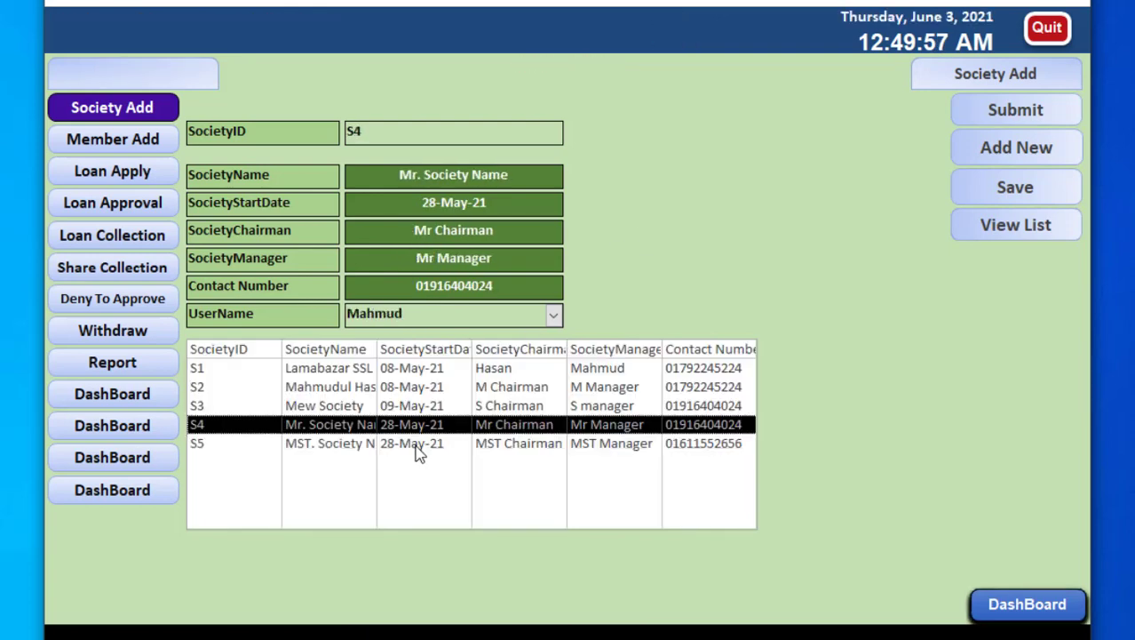
{"action": "left_click", "coordinate": [416, 443]}
{"action": "left_click", "coordinate": [356, 386]}
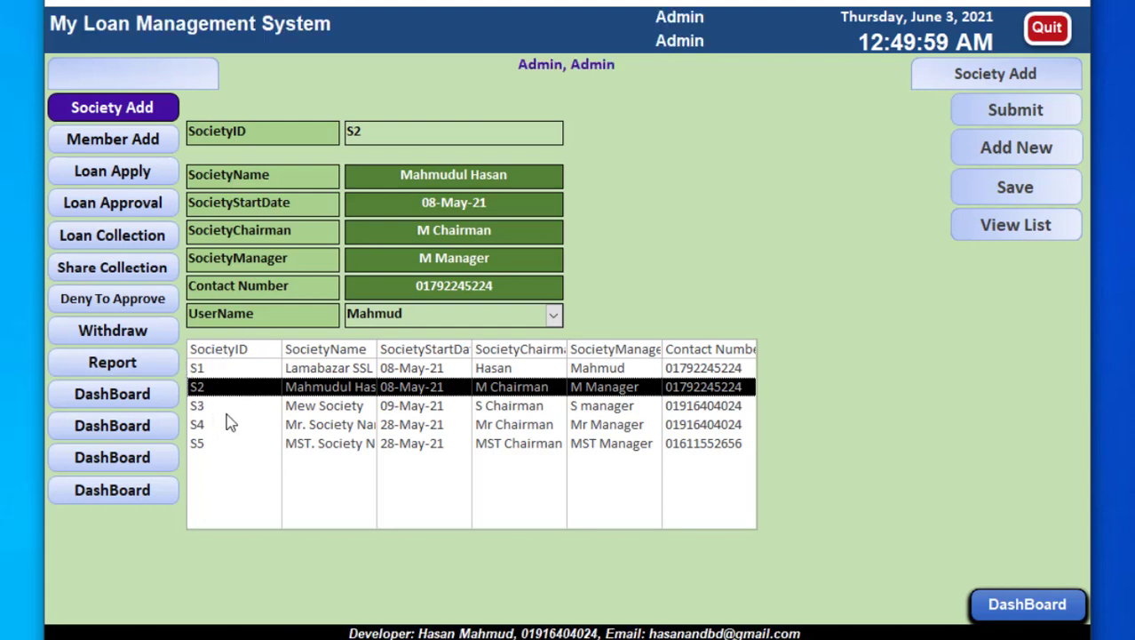
- Review society S1 Lamabazar SSL and S5 again, then bring up the Member Add form
{"action": "left_click", "coordinate": [424, 372]}
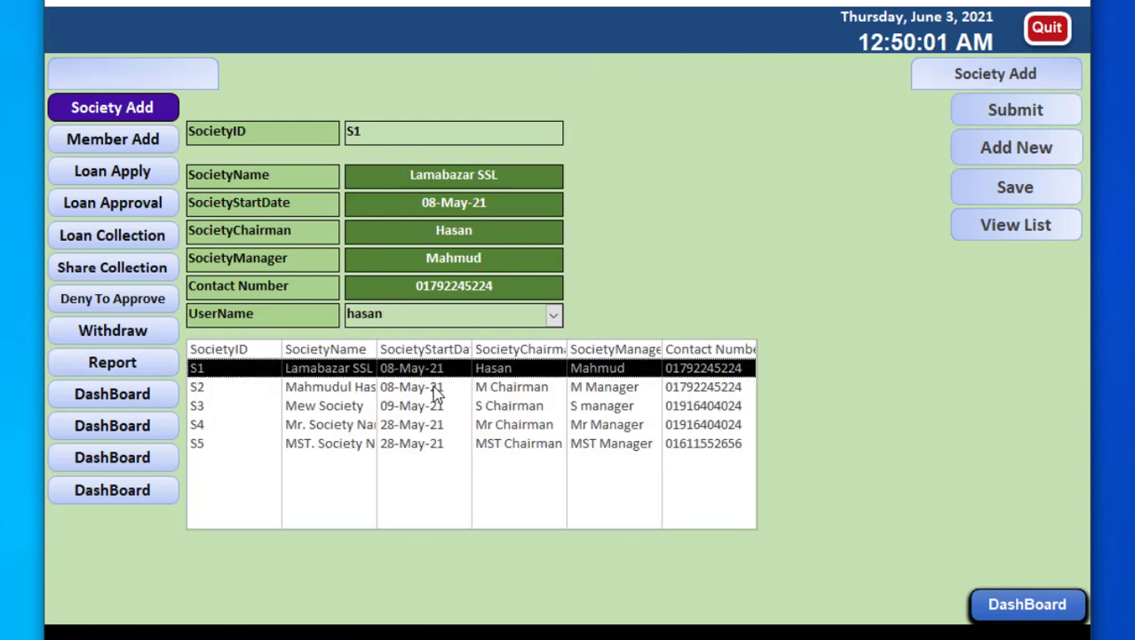
{"action": "left_click", "coordinate": [436, 387]}
{"action": "left_click", "coordinate": [435, 406]}
{"action": "left_click", "coordinate": [435, 443]}
{"action": "left_click", "coordinate": [443, 374]}
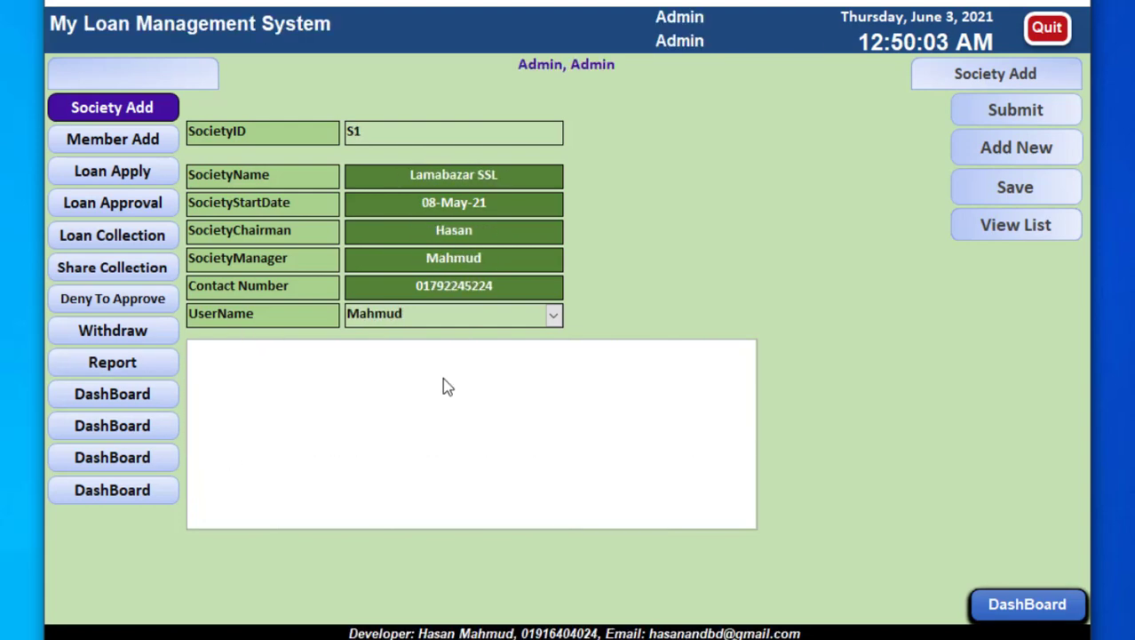
{"action": "left_click", "coordinate": [1022, 188]}
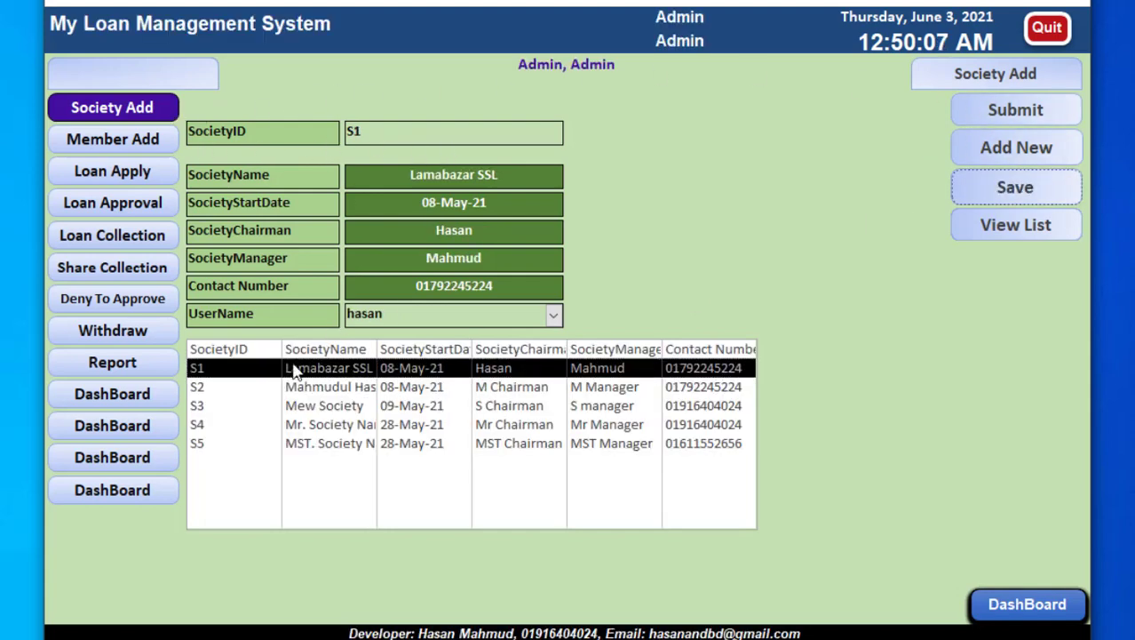
{"action": "left_click", "coordinate": [224, 444]}
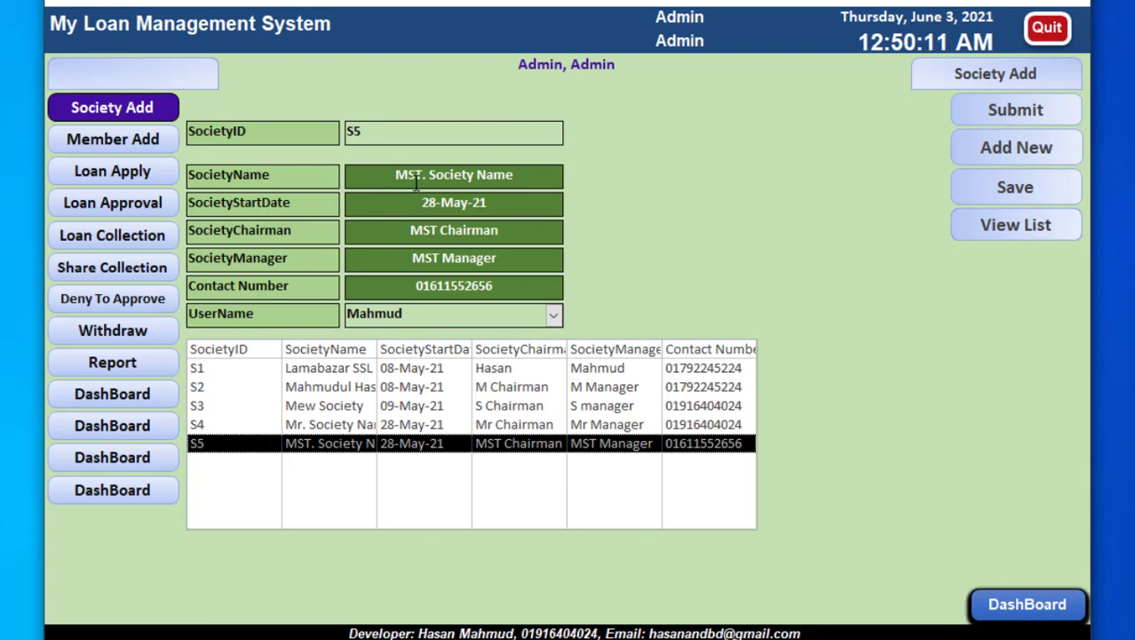
{"action": "left_click", "coordinate": [115, 142]}
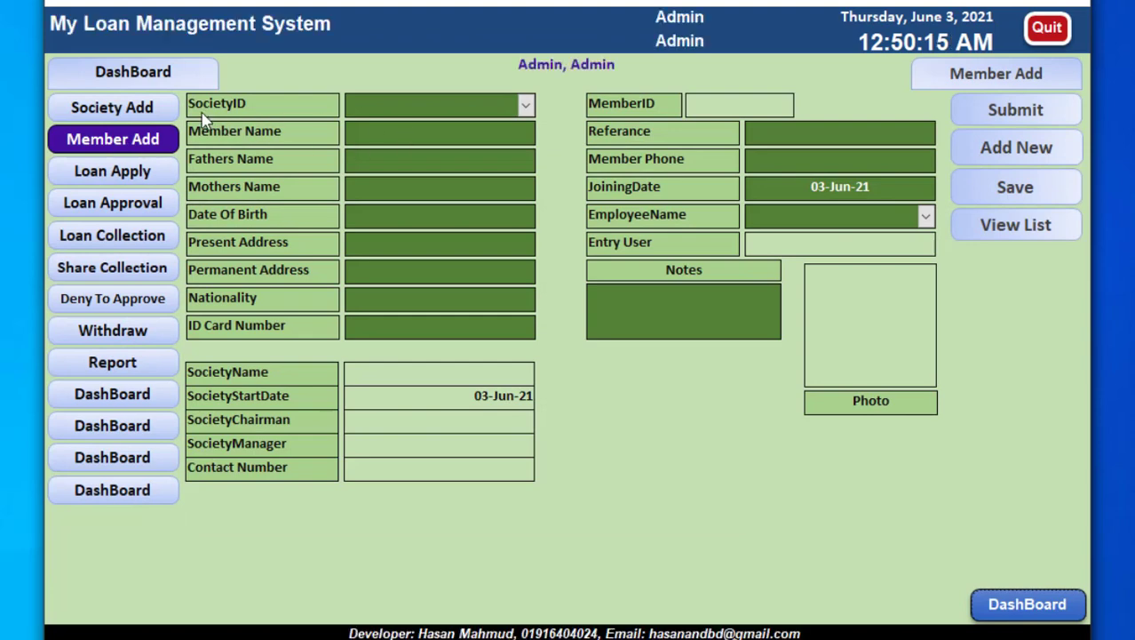
- Choose society S5 for a new member and step through the member entry fields
{"action": "left_click", "coordinate": [526, 106]}
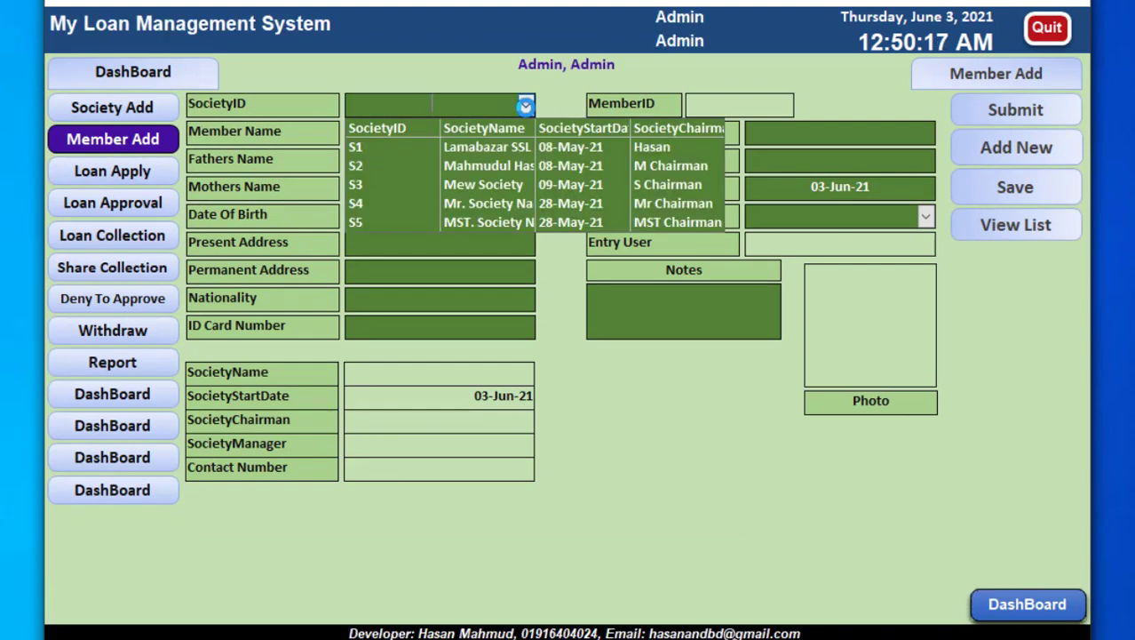
{"action": "left_click", "coordinate": [495, 224]}
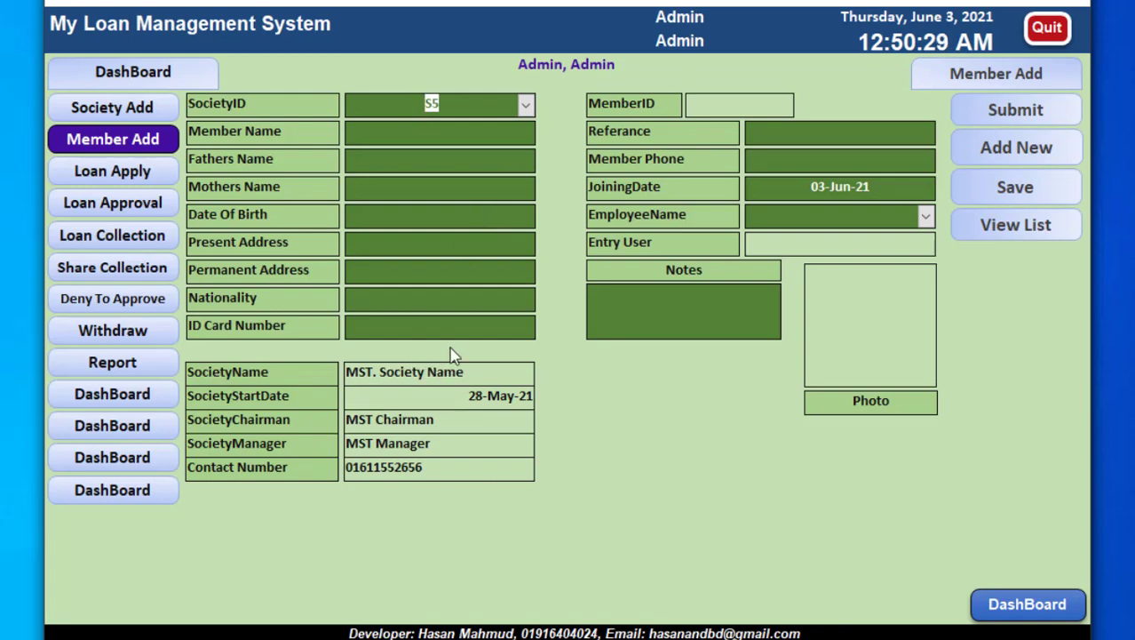
{"action": "left_click", "coordinate": [451, 137]}
{"action": "left_click", "coordinate": [453, 164]}
{"action": "left_click", "coordinate": [447, 244]}
{"action": "left_click", "coordinate": [721, 132]}
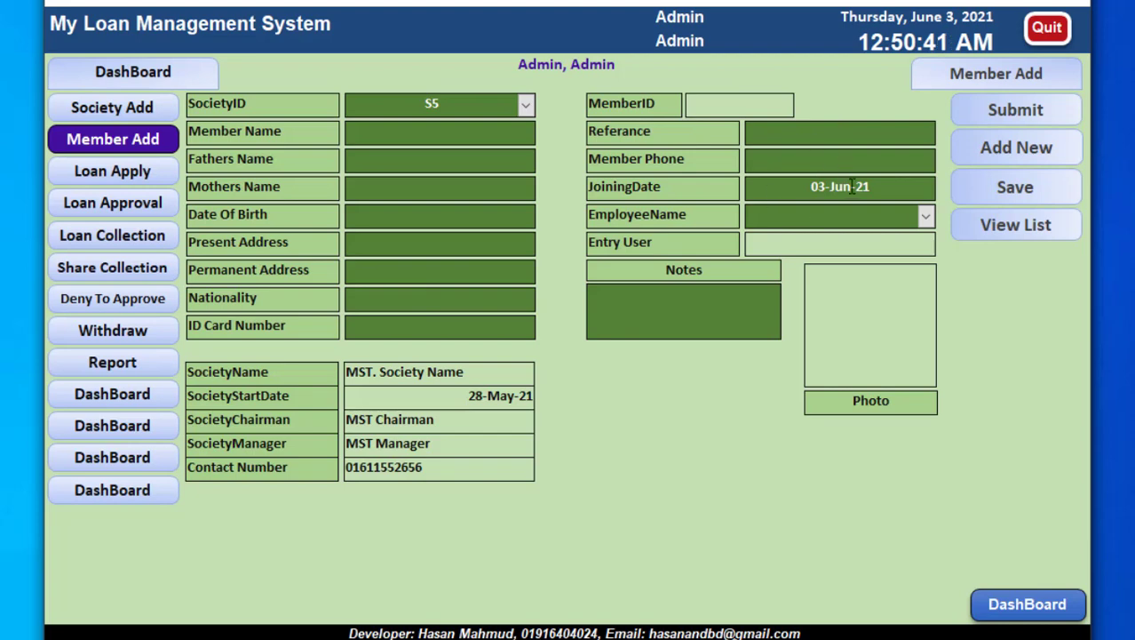
{"action": "left_click", "coordinate": [862, 320]}
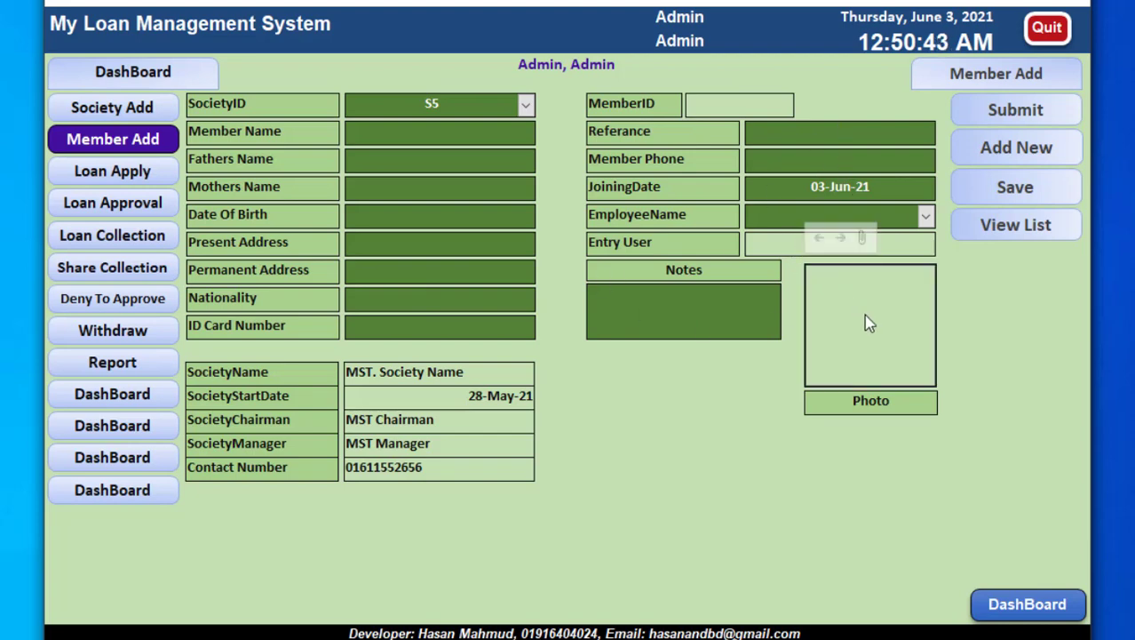
{"action": "left_click", "coordinate": [714, 302]}
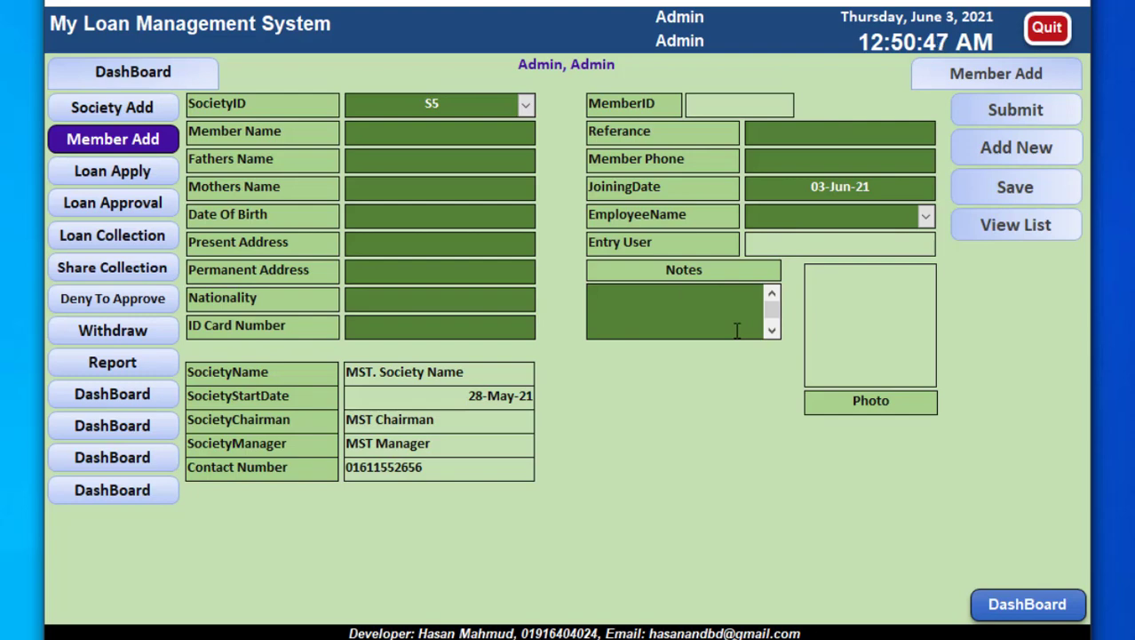
- Pick an employee from the EmployeeName list, discard the draft, and view all members
{"action": "left_click", "coordinate": [913, 219]}
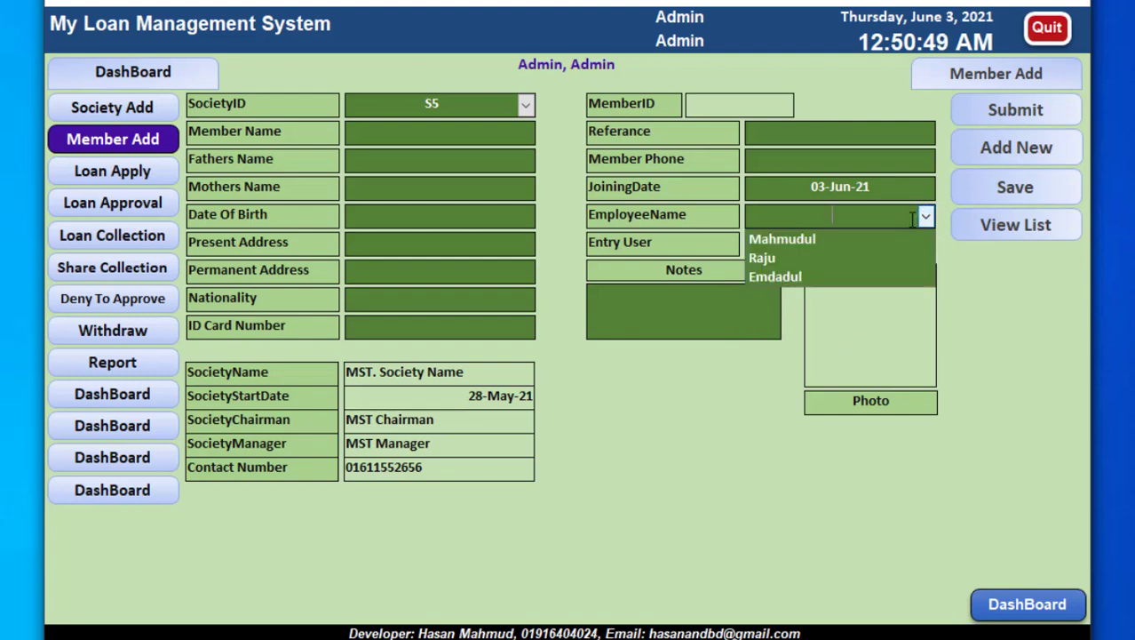
{"action": "left_click", "coordinate": [808, 236]}
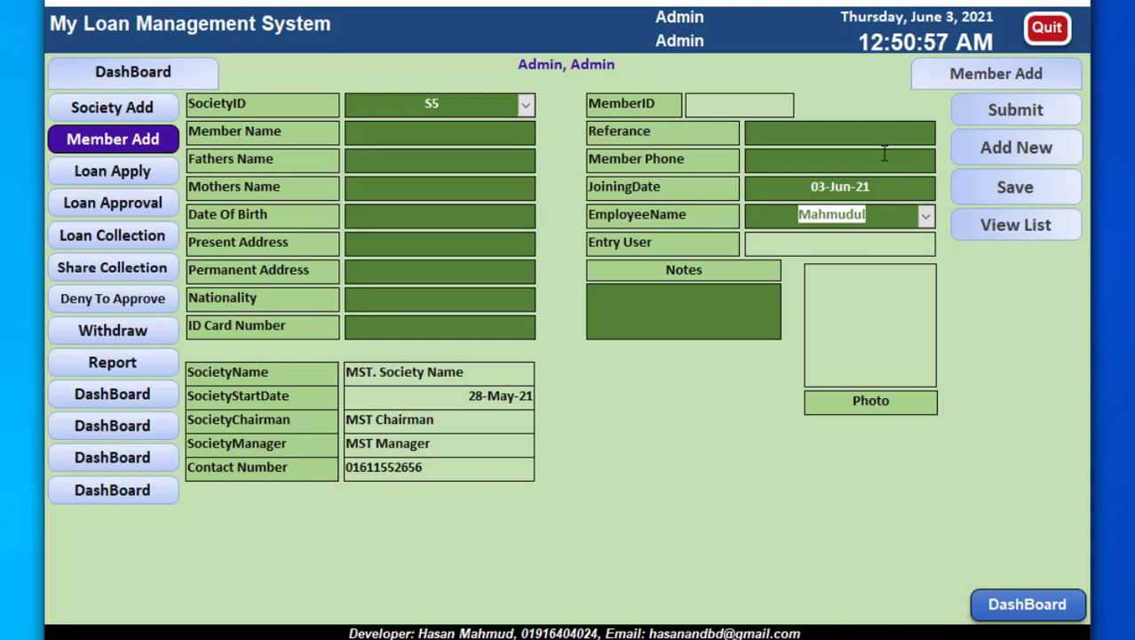
{"action": "key", "text": "Escape"}
{"action": "left_click", "coordinate": [1024, 238]}
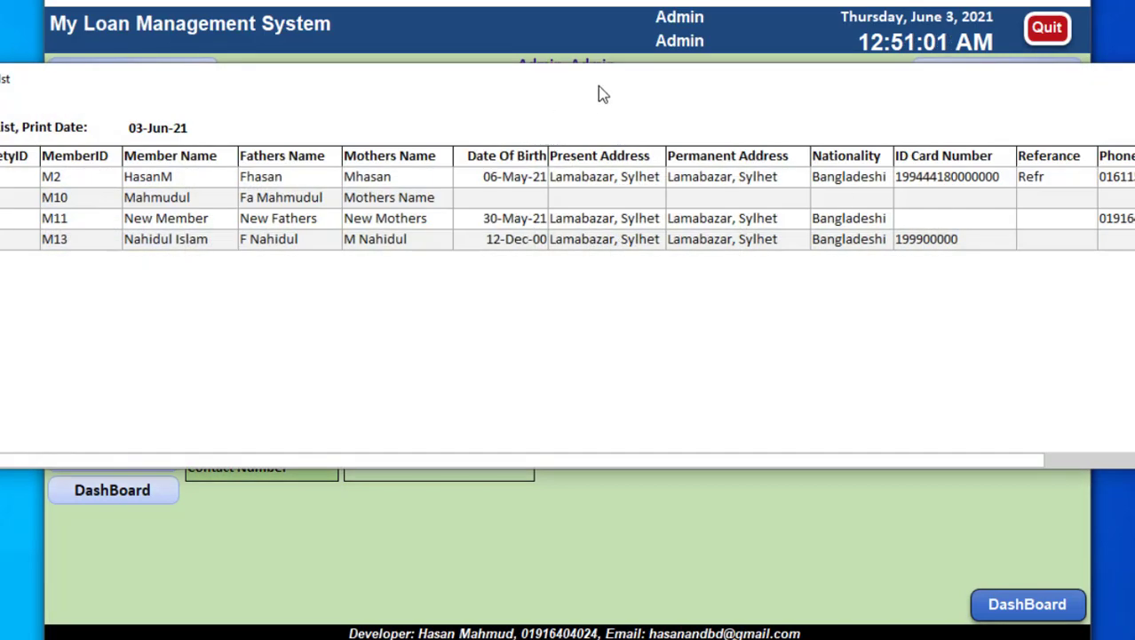
- Nudge the member list report upward, highlight member M13's entry, and close the report
{"action": "left_click_drag", "start_coordinate": [598, 86], "coordinate": [596, 55]}
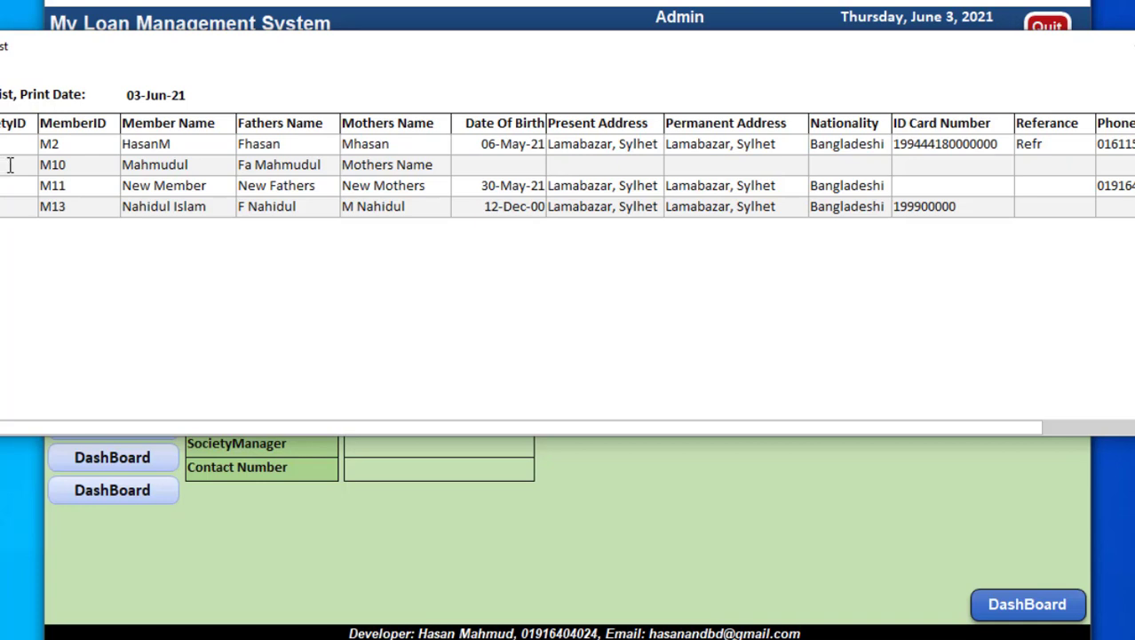
{"action": "double_click", "coordinate": [81, 204]}
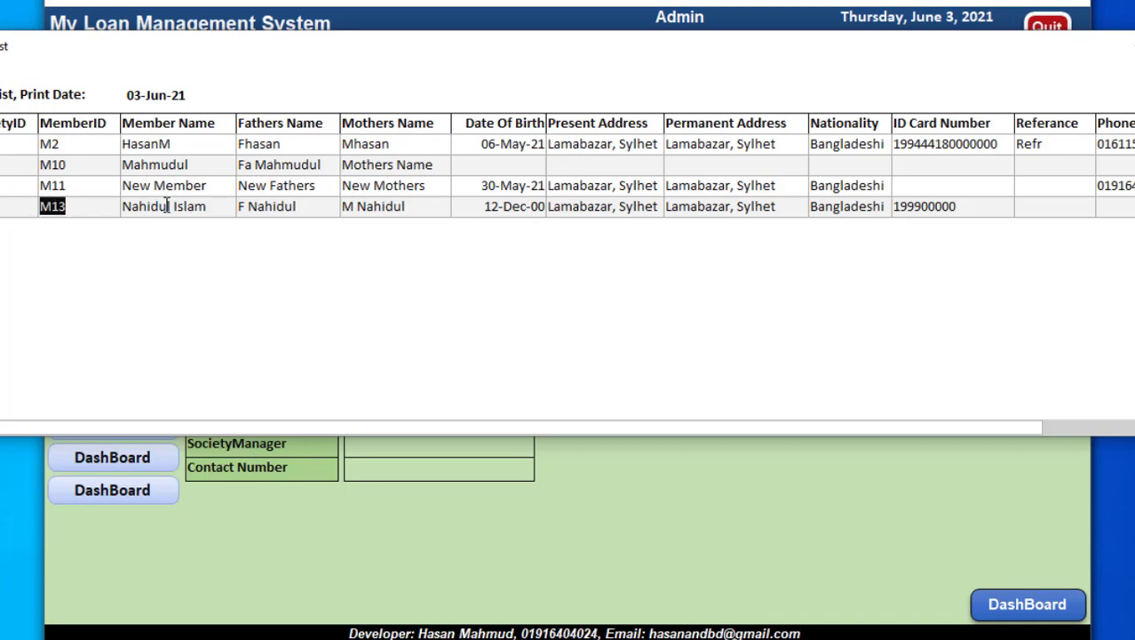
{"action": "left_click_drag", "start_coordinate": [177, 205], "coordinate": [207, 206]}
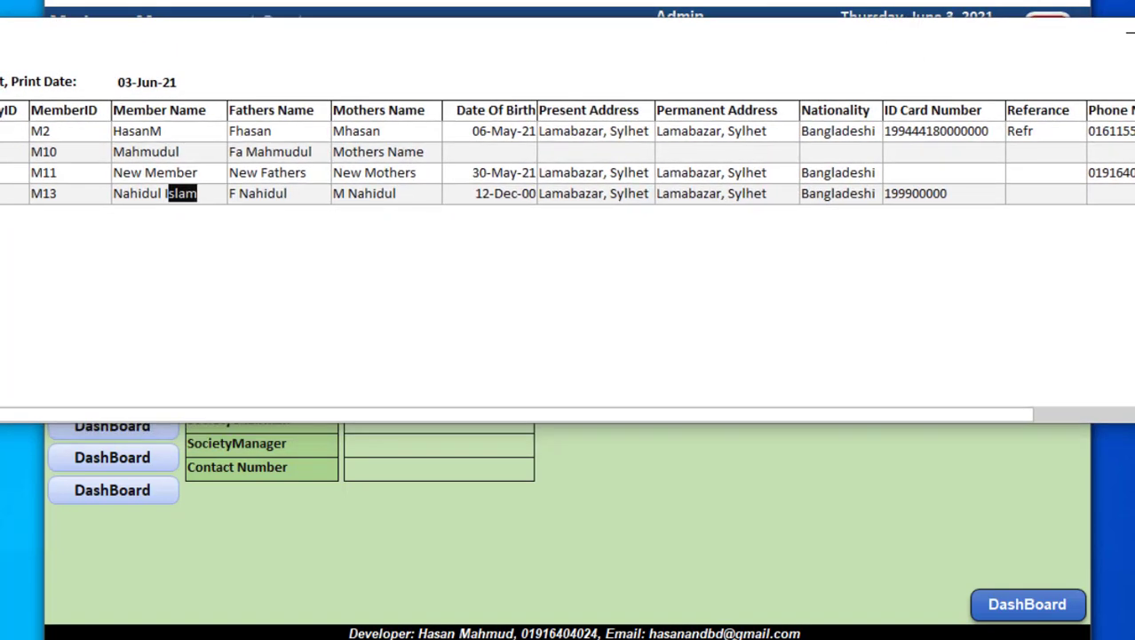
{"action": "key", "text": "ctrl+w"}
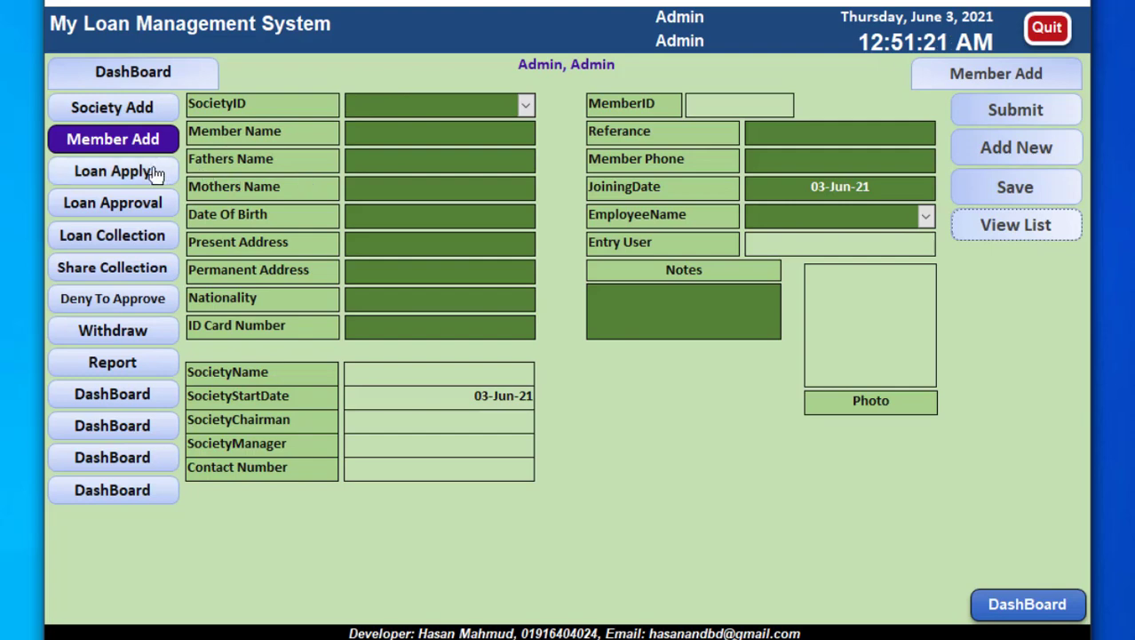
- Open the Loan Apply form with apply date 03-Jun-21 and week limit 46.00
{"action": "left_click", "coordinate": [155, 174]}
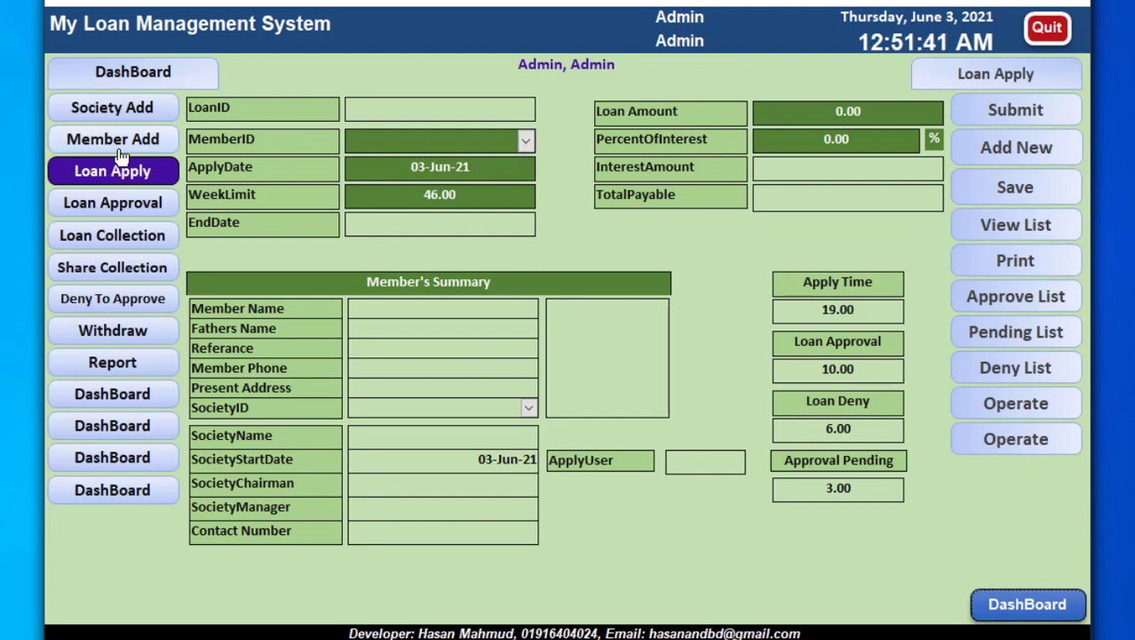
{"action": "left_click", "coordinate": [153, 142]}
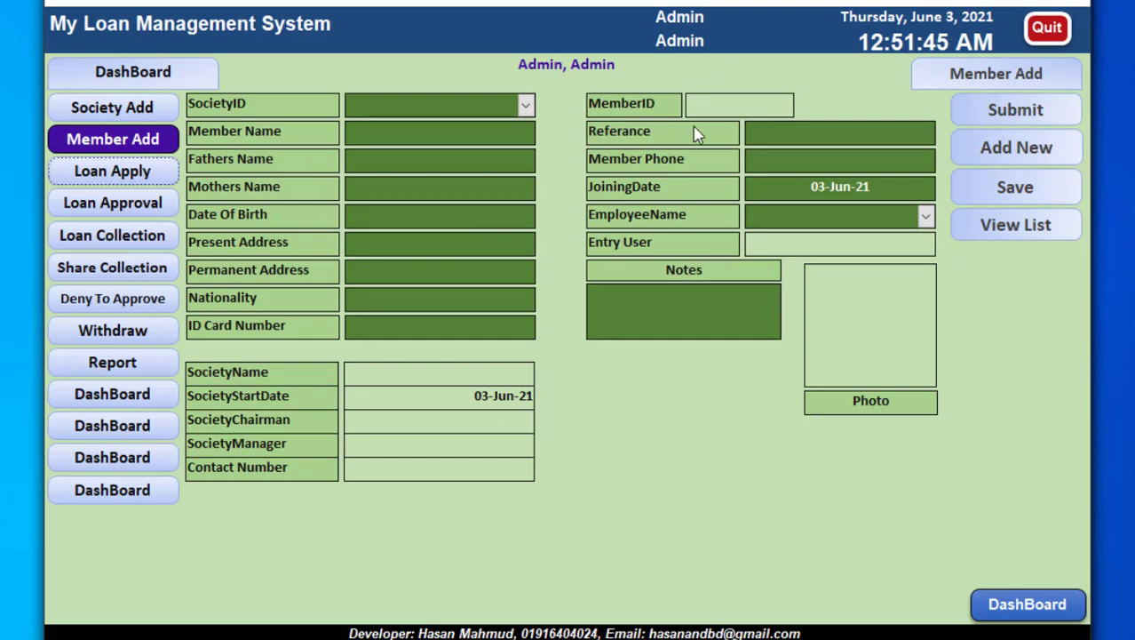
{"action": "left_click", "coordinate": [1041, 225]}
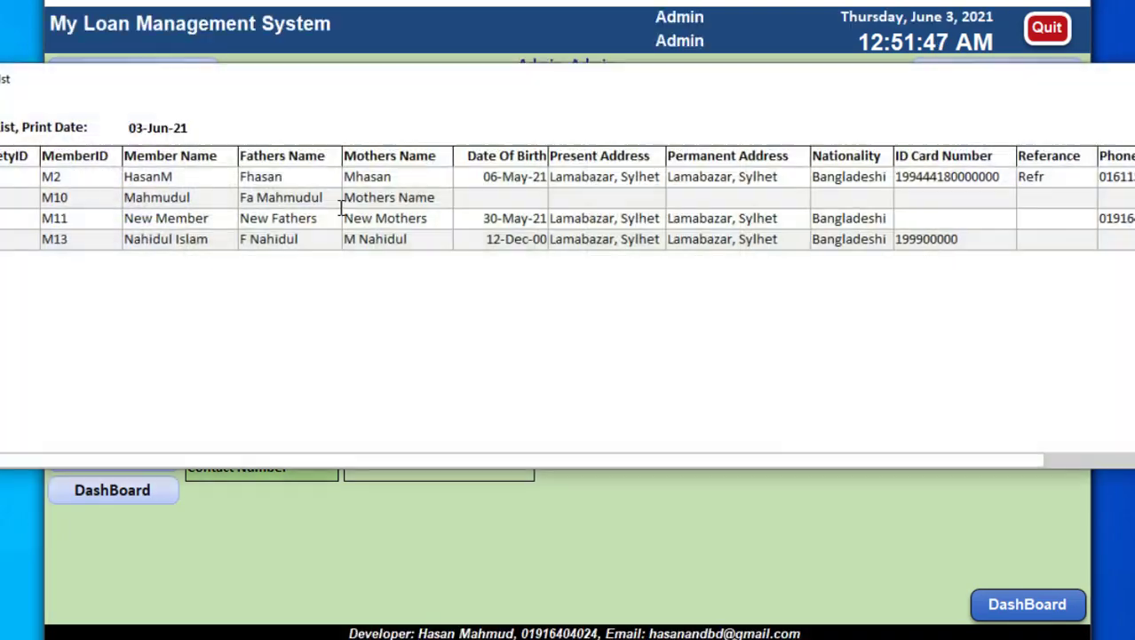
{"action": "mouse_move", "coordinate": [92, 238]}
{"action": "left_mouse_down"}
{"action": "mouse_move", "coordinate": [26, 223]}
{"action": "mouse_move", "coordinate": [40, 176]}
{"action": "left_mouse_up"}
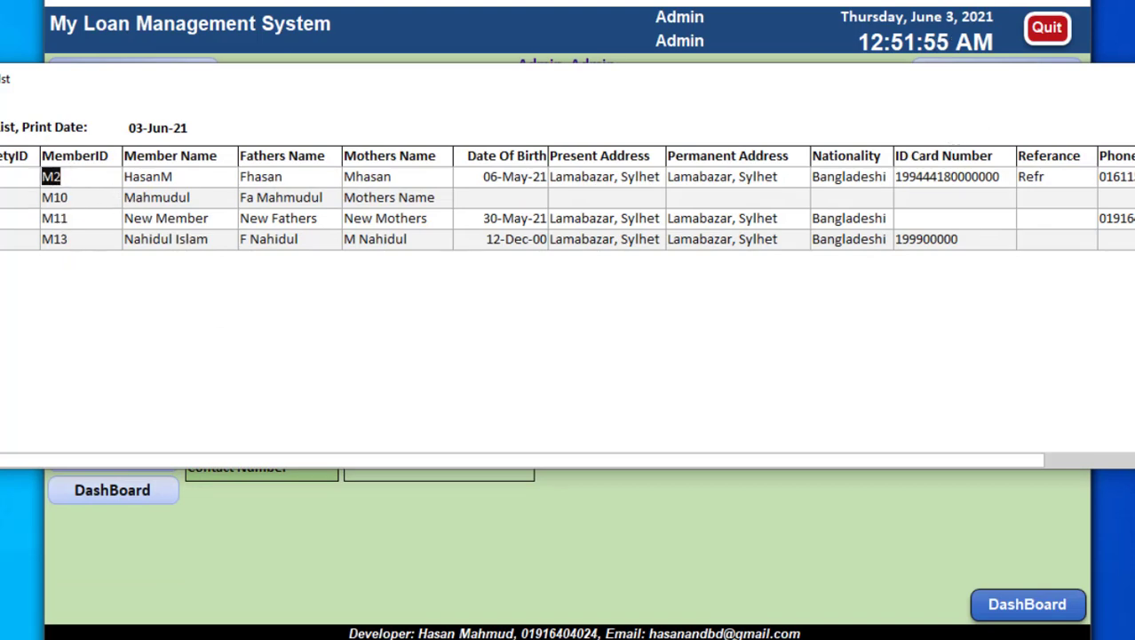
{"action": "key", "text": "Escape"}
{"action": "left_click", "coordinate": [111, 168]}
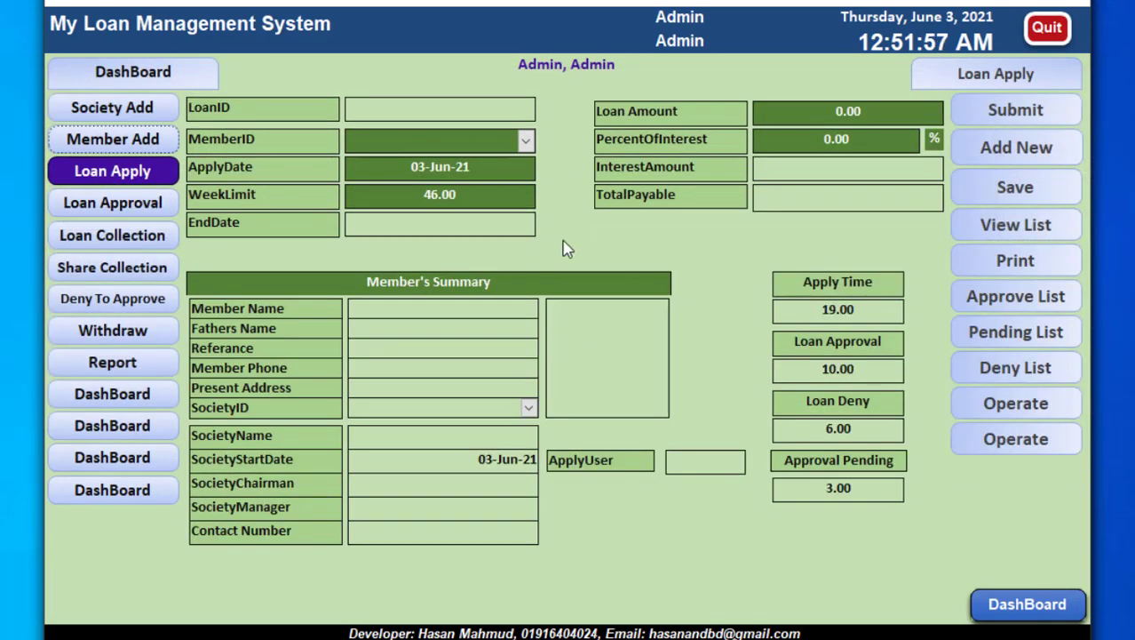
- Choose member M10 for loan L73 and check the 46.00 week limit and 44672 end date
{"action": "left_click", "coordinate": [526, 141]}
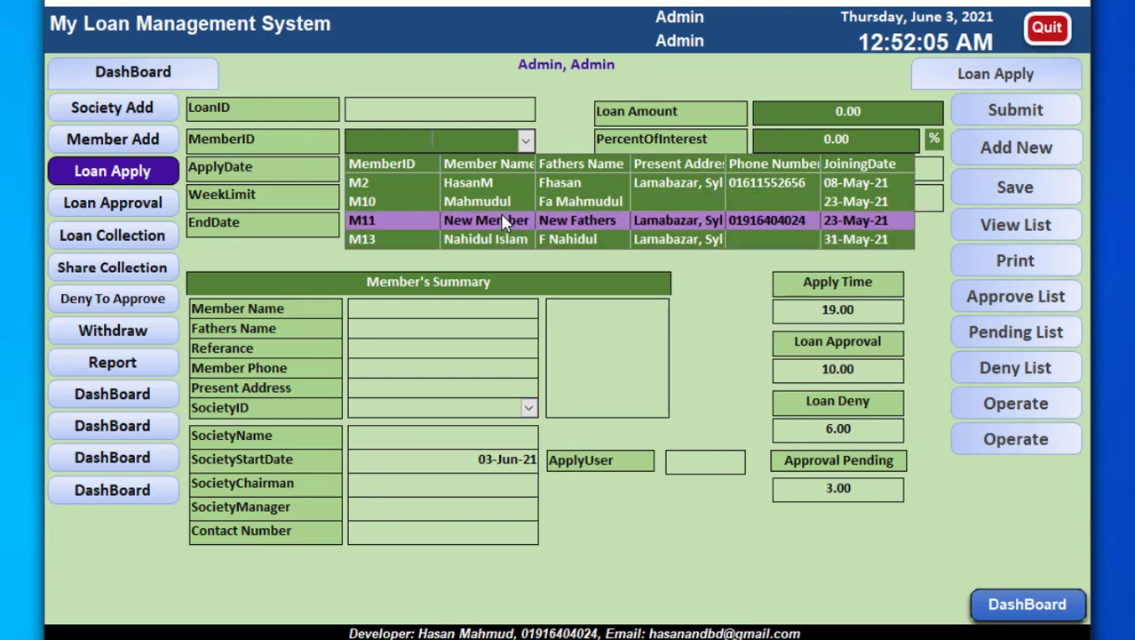
{"action": "left_click", "coordinate": [370, 204]}
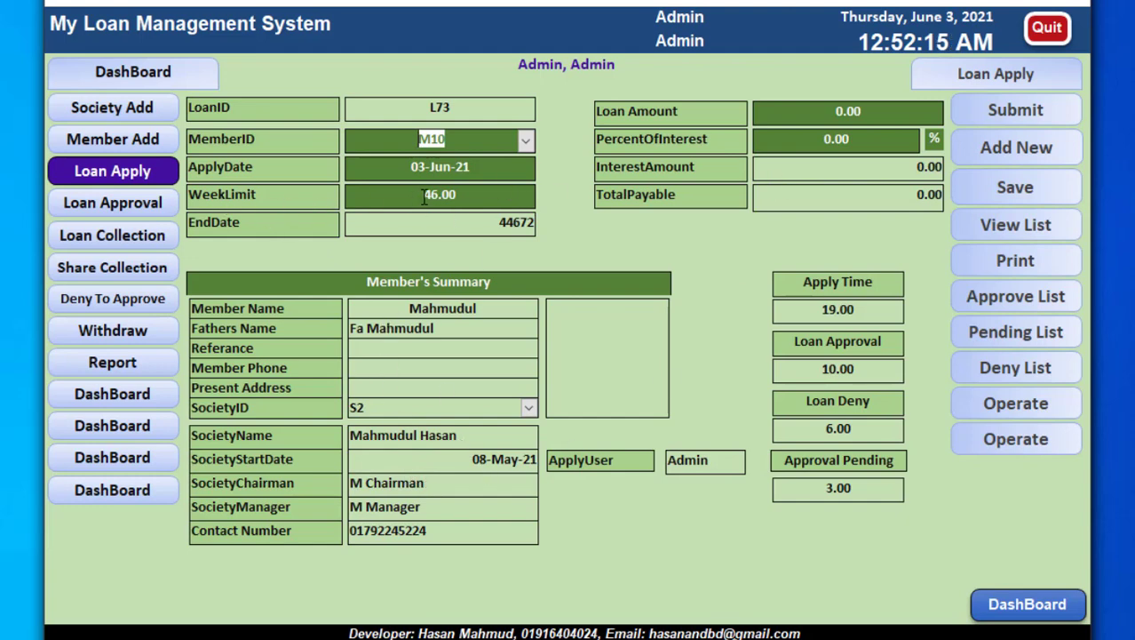
{"action": "left_click", "coordinate": [497, 192]}
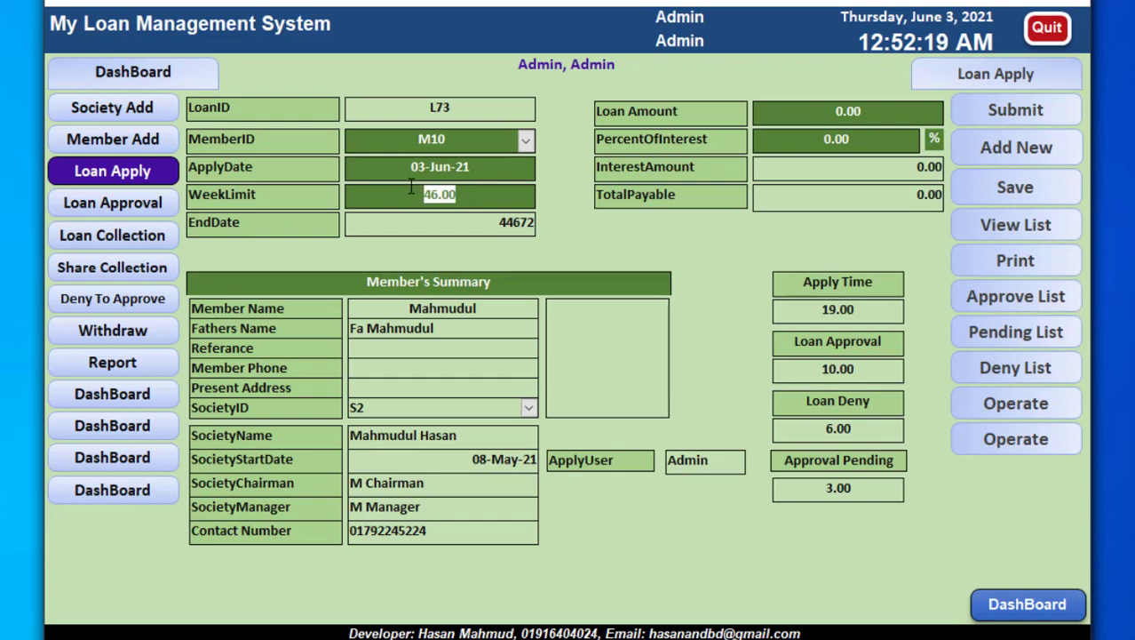
{"action": "left_click_drag", "start_coordinate": [475, 195], "coordinate": [387, 195]}
{"action": "left_click", "coordinate": [474, 233]}
{"action": "left_click", "coordinate": [492, 224]}
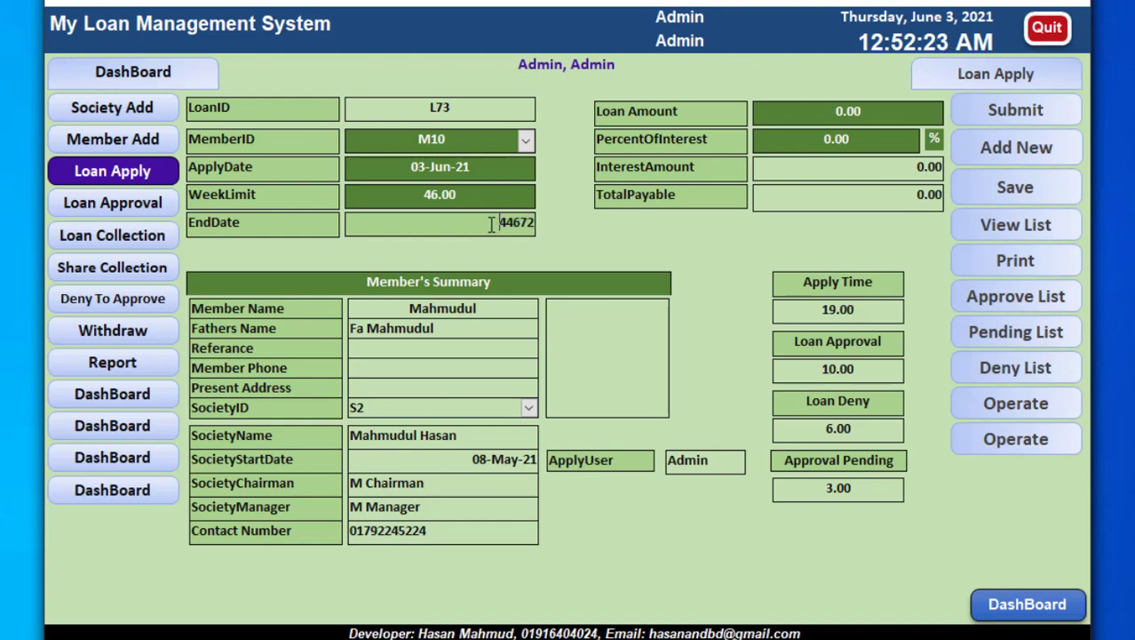
{"action": "left_click_drag", "start_coordinate": [491, 224], "coordinate": [552, 226]}
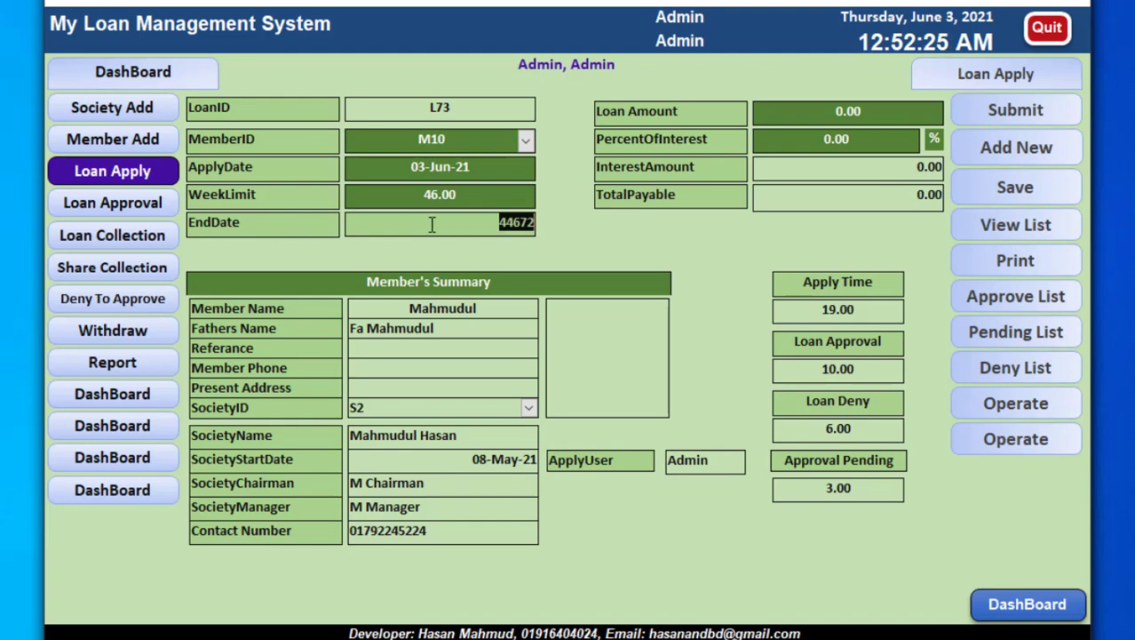
{"action": "left_click", "coordinate": [463, 192]}
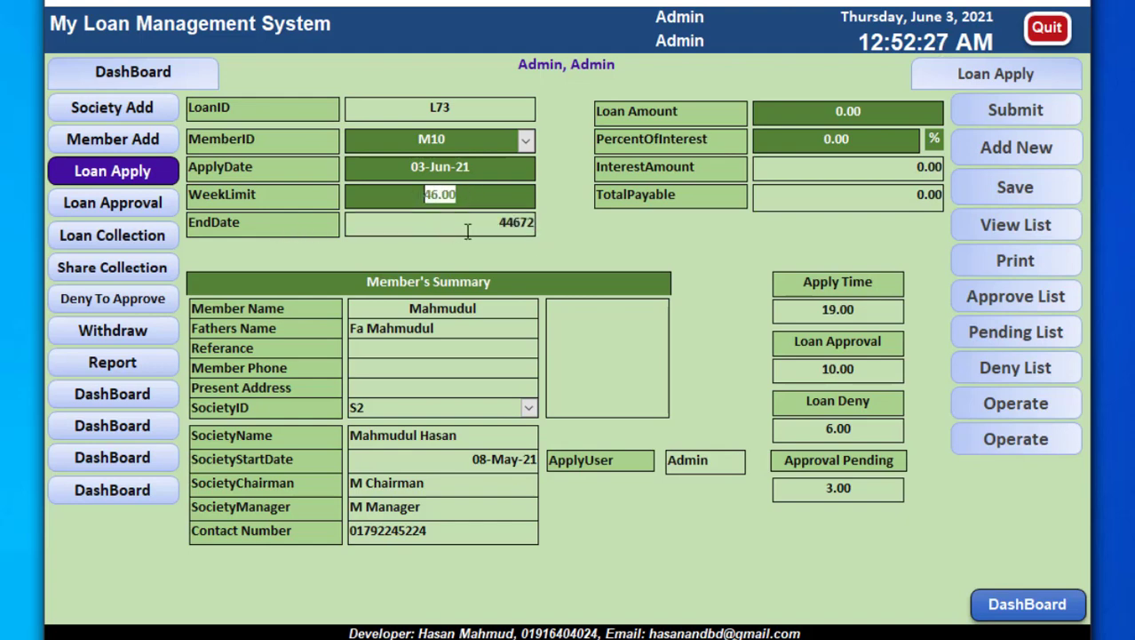
{"action": "key", "text": "Tab"}
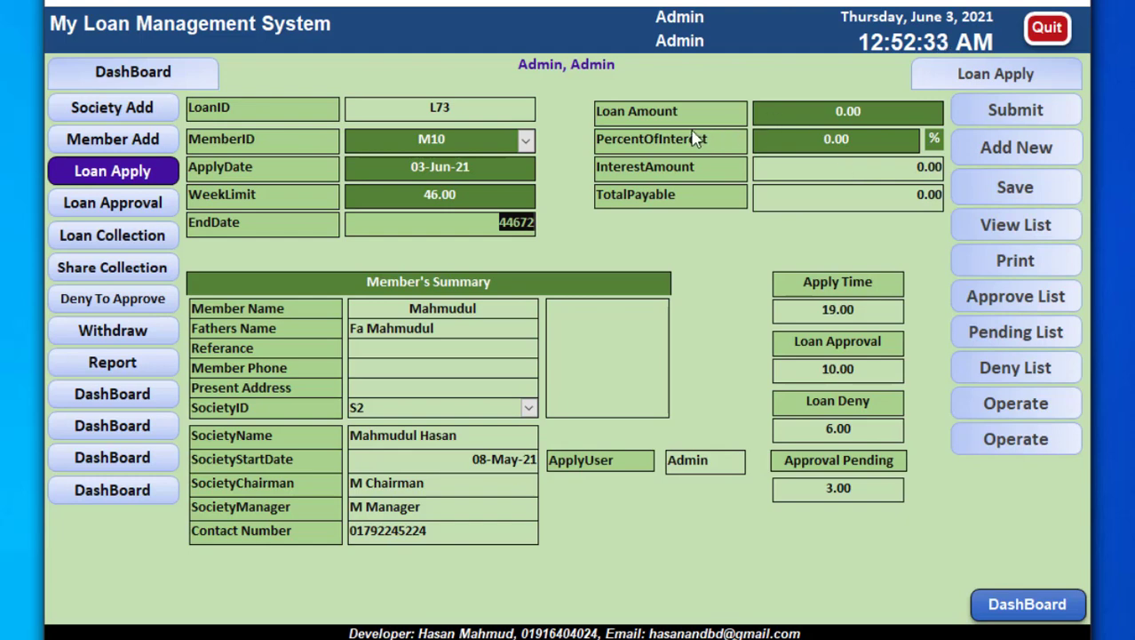
- Enter a loan amount of 25,000 and a 10% interest rate for loan L73
{"action": "left_click", "coordinate": [916, 118]}
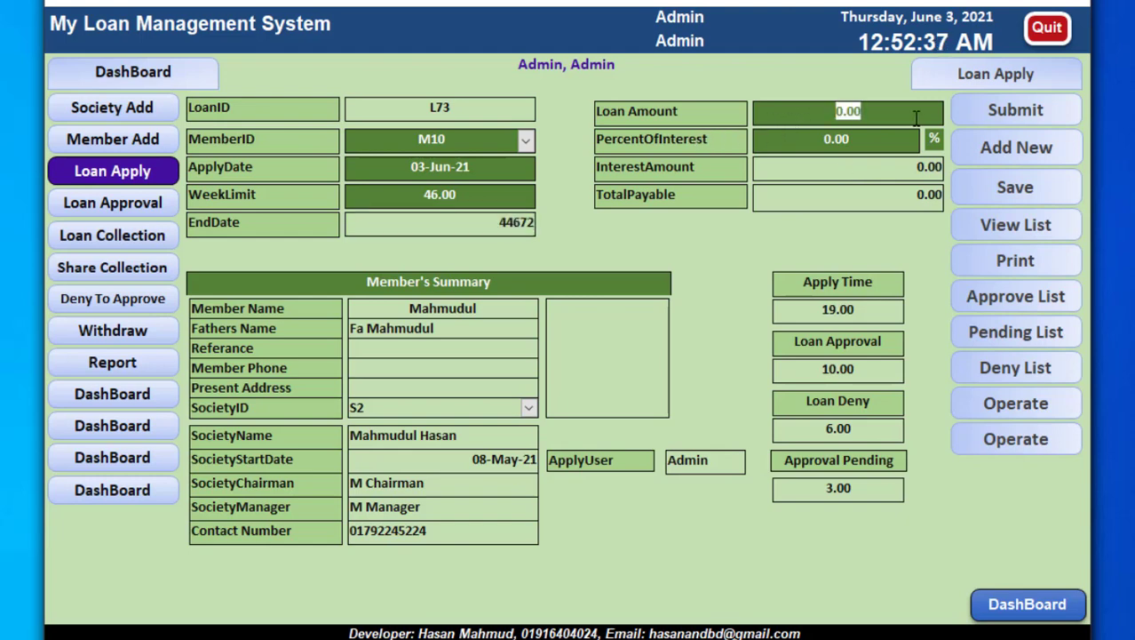
{"action": "type", "text": "25"}
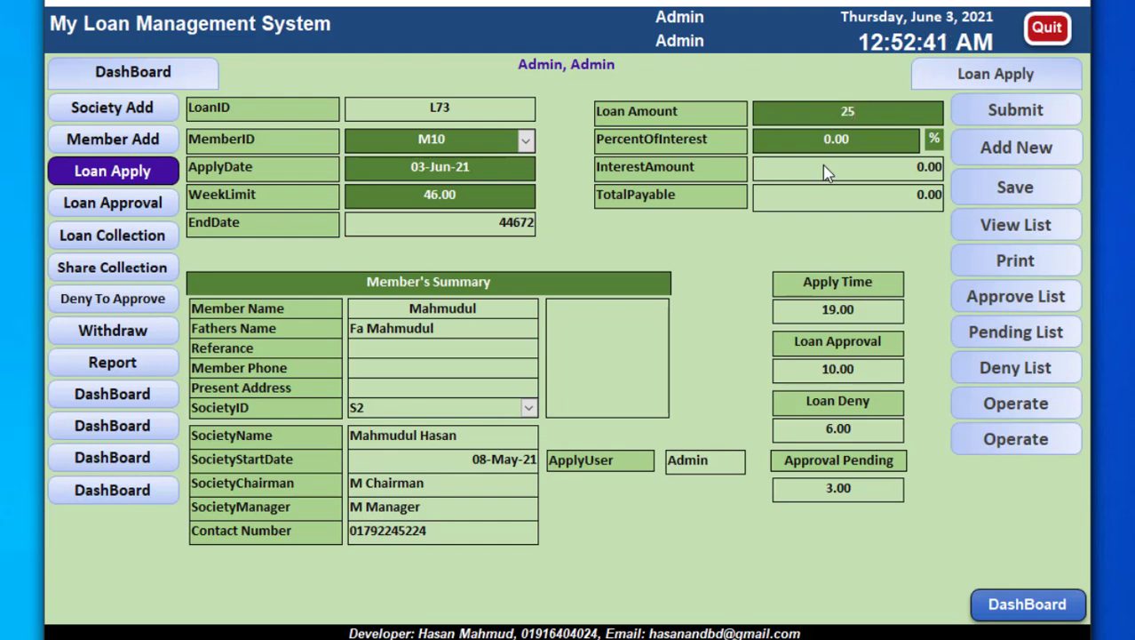
{"action": "type", "text": "000"}
{"action": "left_click", "coordinate": [884, 142]}
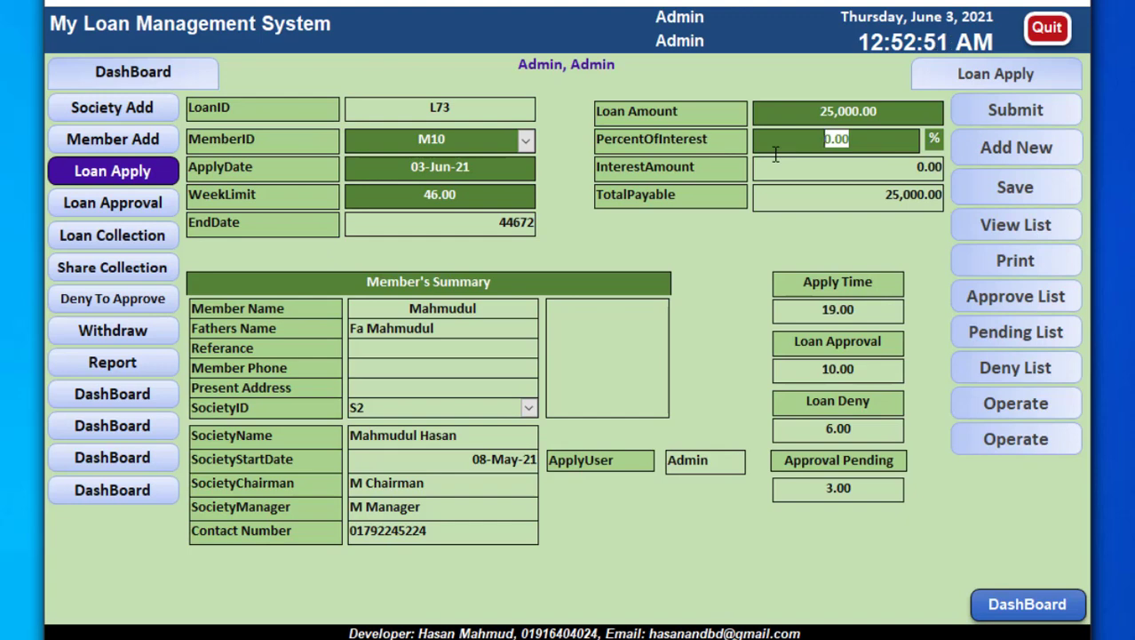
{"action": "type", "text": "10"}
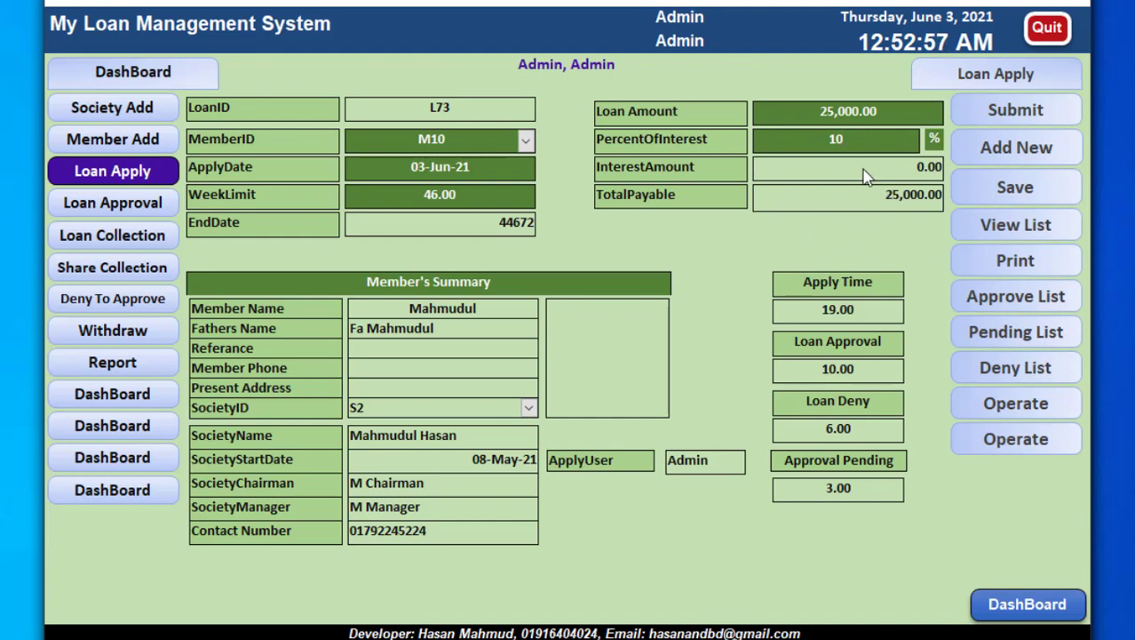
{"action": "key", "text": "Tab"}
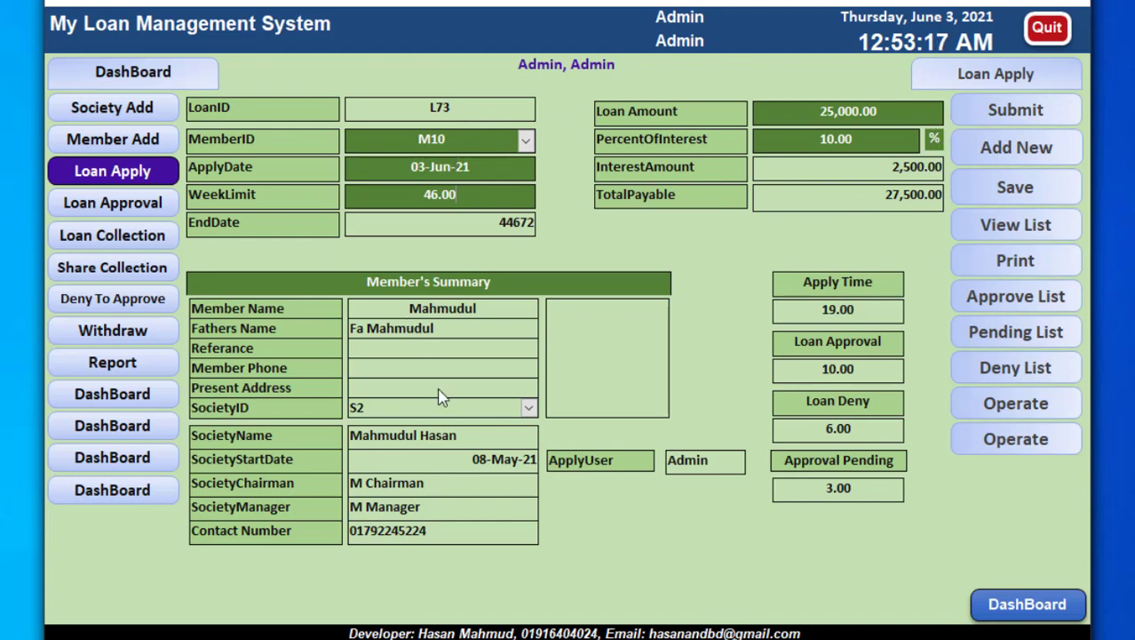
- Review member M10, the apply date and the 46.00 week limit, then submit loan L73
{"action": "double_click", "coordinate": [391, 142]}
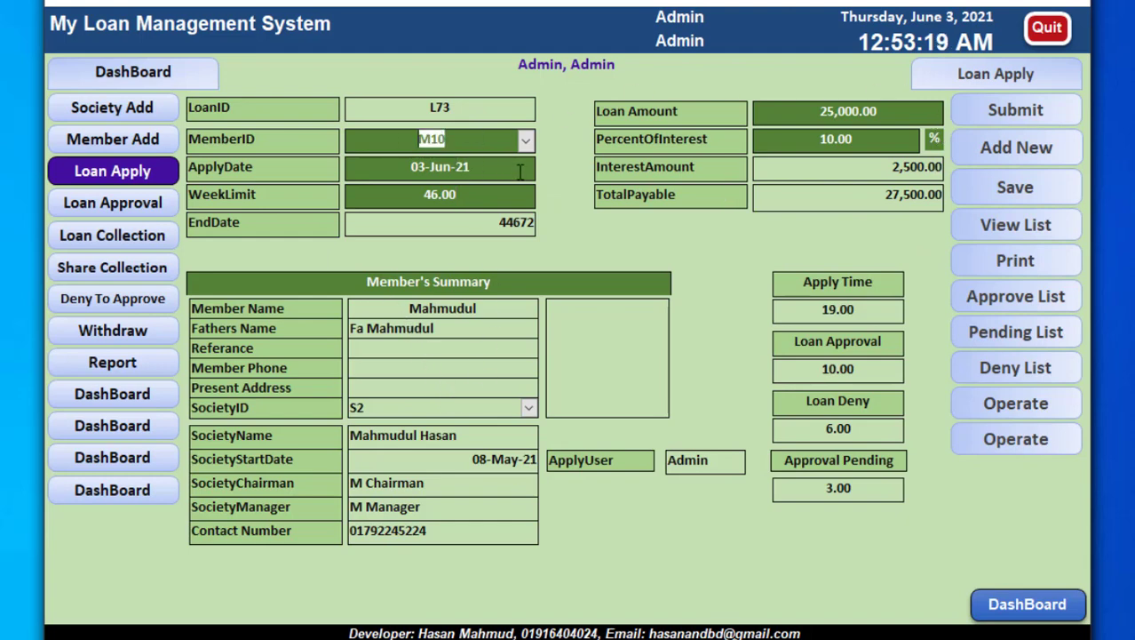
{"action": "double_click", "coordinate": [517, 165]}
{"action": "left_click_drag", "start_coordinate": [405, 202], "coordinate": [467, 201]}
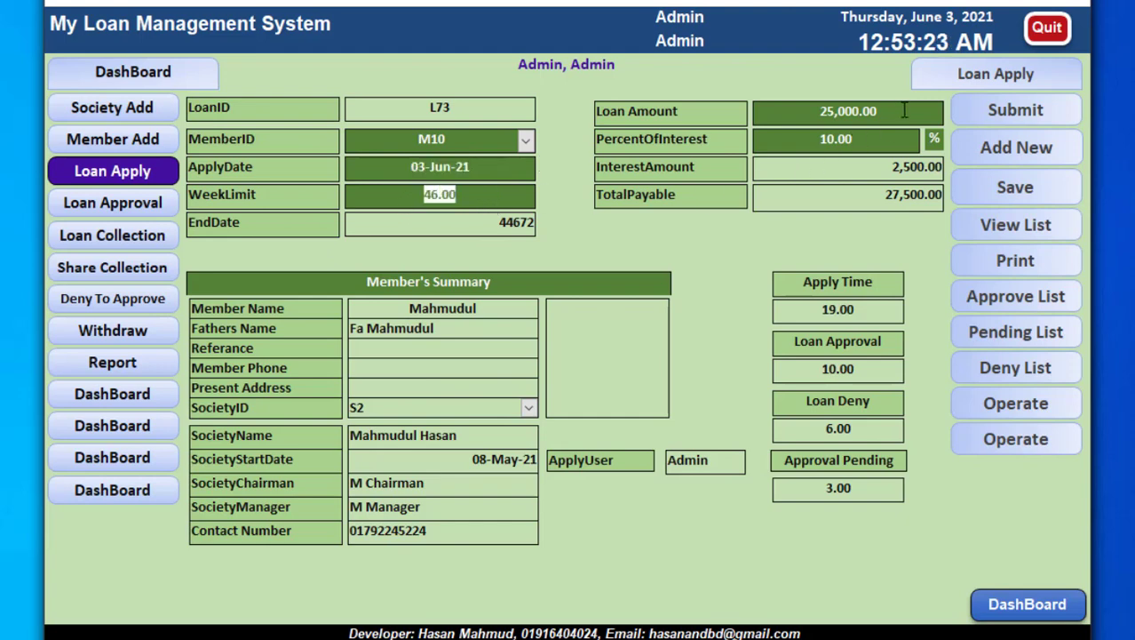
{"action": "left_click_drag", "start_coordinate": [910, 106], "coordinate": [790, 110]}
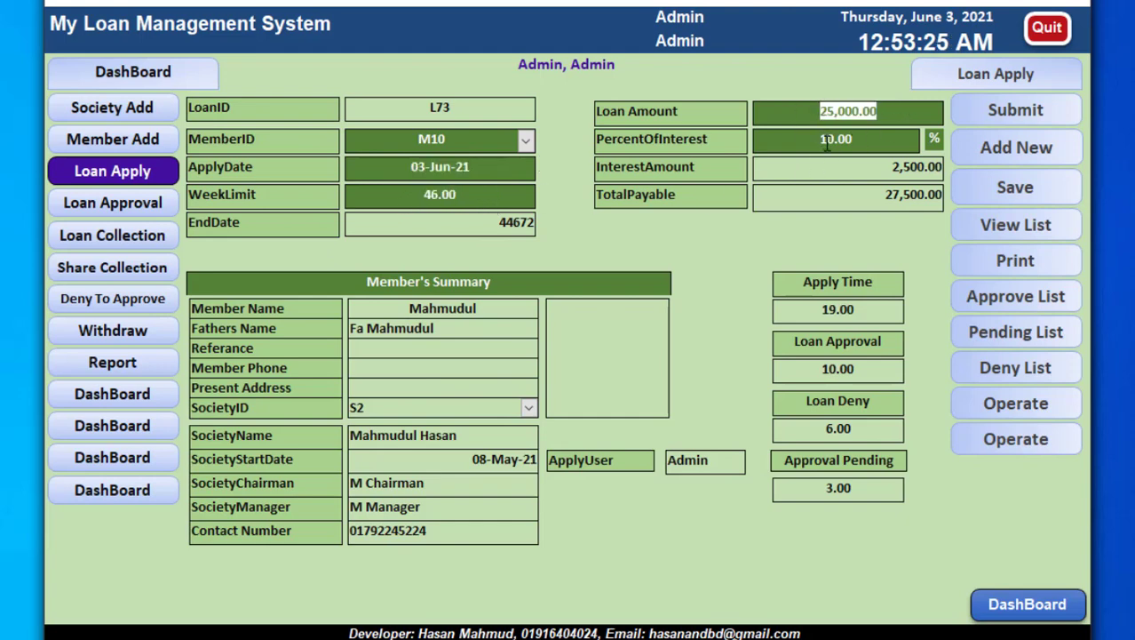
{"action": "left_click", "coordinate": [869, 148]}
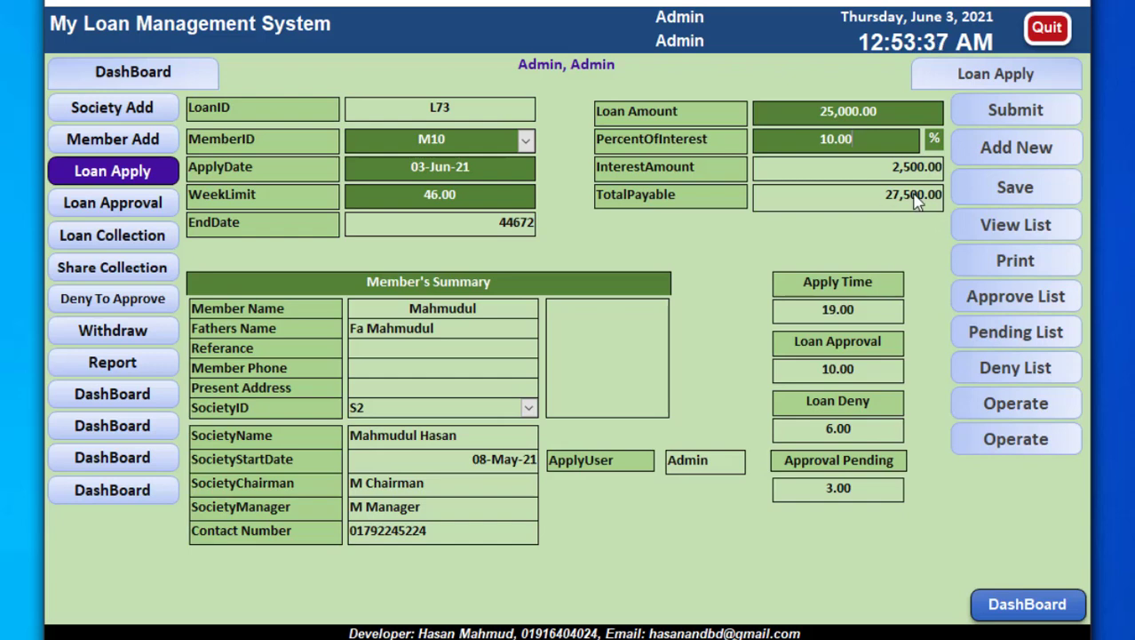
{"action": "left_click", "coordinate": [1029, 122]}
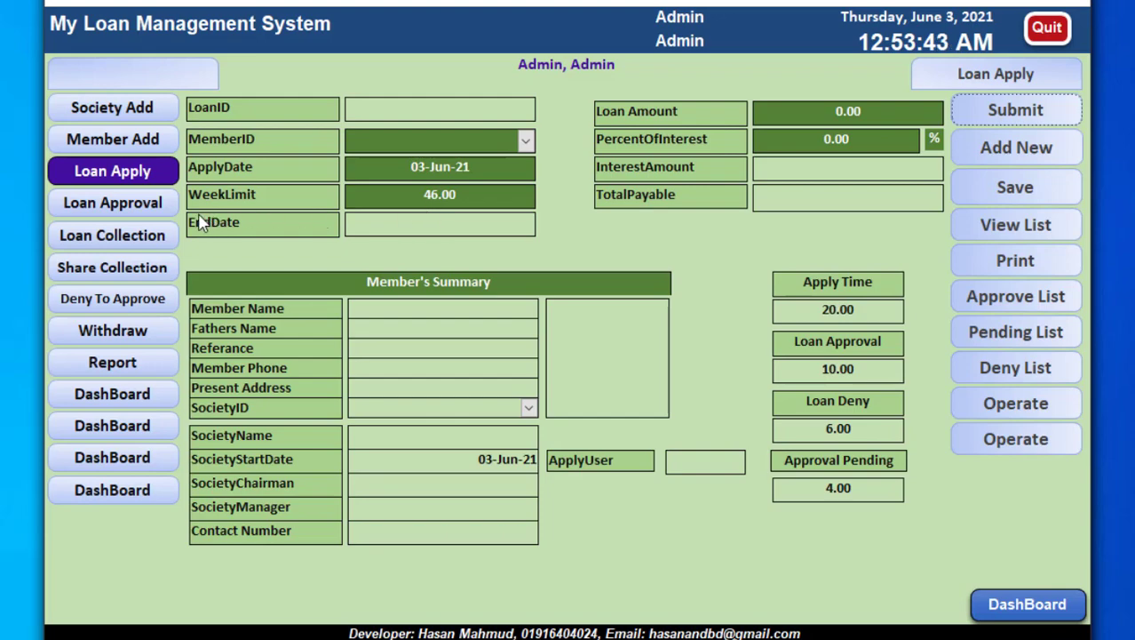
- Open the Loan Approval form and scroll through the pending loans grid
{"action": "left_click", "coordinate": [134, 210]}
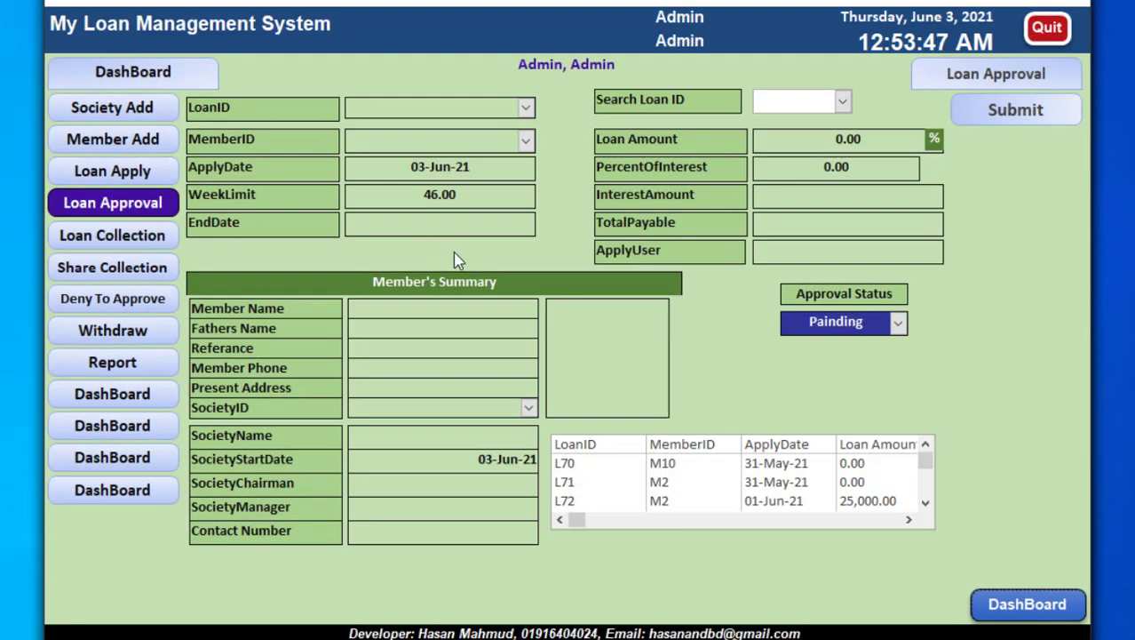
{"action": "scroll", "coordinate": [751, 498], "scroll_direction": "down", "scroll_amount": 1}
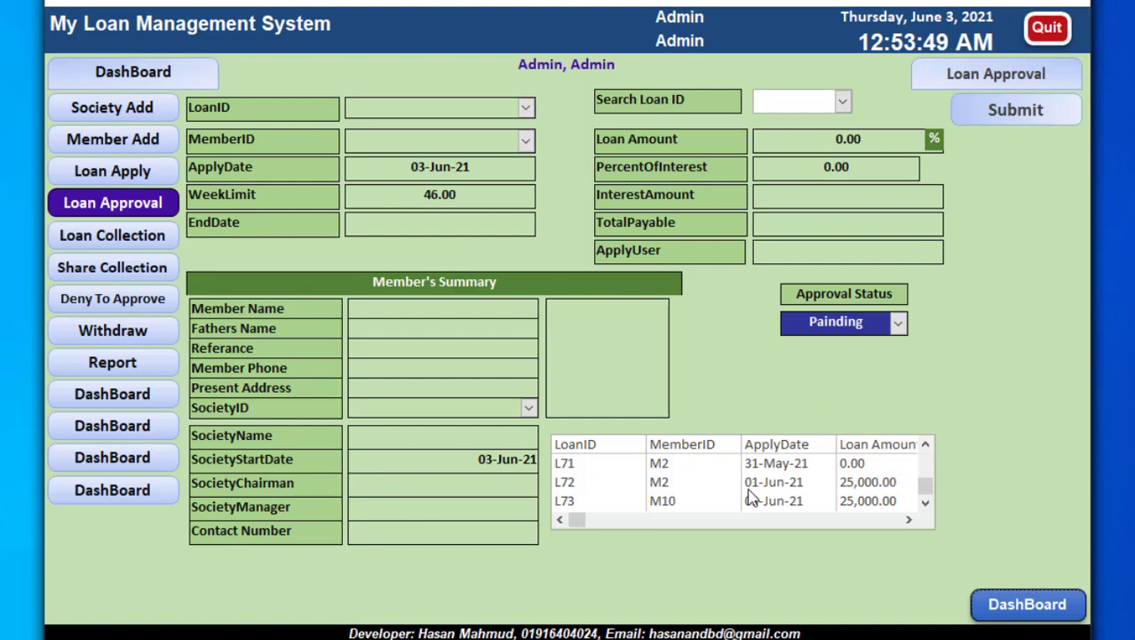
{"action": "scroll", "coordinate": [751, 497], "scroll_direction": "up", "scroll_amount": 1}
{"action": "scroll", "coordinate": [751, 497], "scroll_direction": "down", "scroll_amount": 1}
{"action": "scroll", "coordinate": [751, 498], "scroll_direction": "up", "scroll_amount": 1}
{"action": "scroll", "coordinate": [751, 498], "scroll_direction": "down", "scroll_amount": 1}
{"action": "scroll", "coordinate": [751, 498], "scroll_direction": "up", "scroll_amount": 1}
{"action": "scroll", "coordinate": [751, 498], "scroll_direction": "down", "scroll_amount": 1}
{"action": "scroll", "coordinate": [751, 497], "scroll_direction": "up", "scroll_amount": 1}
{"action": "scroll", "coordinate": [751, 498], "scroll_direction": "down", "scroll_amount": 1}
- Click in the loan grid and open the Search Loan ID list of pending loans
{"action": "left_click", "coordinate": [908, 520]}
{"action": "left_click", "coordinate": [908, 520]}
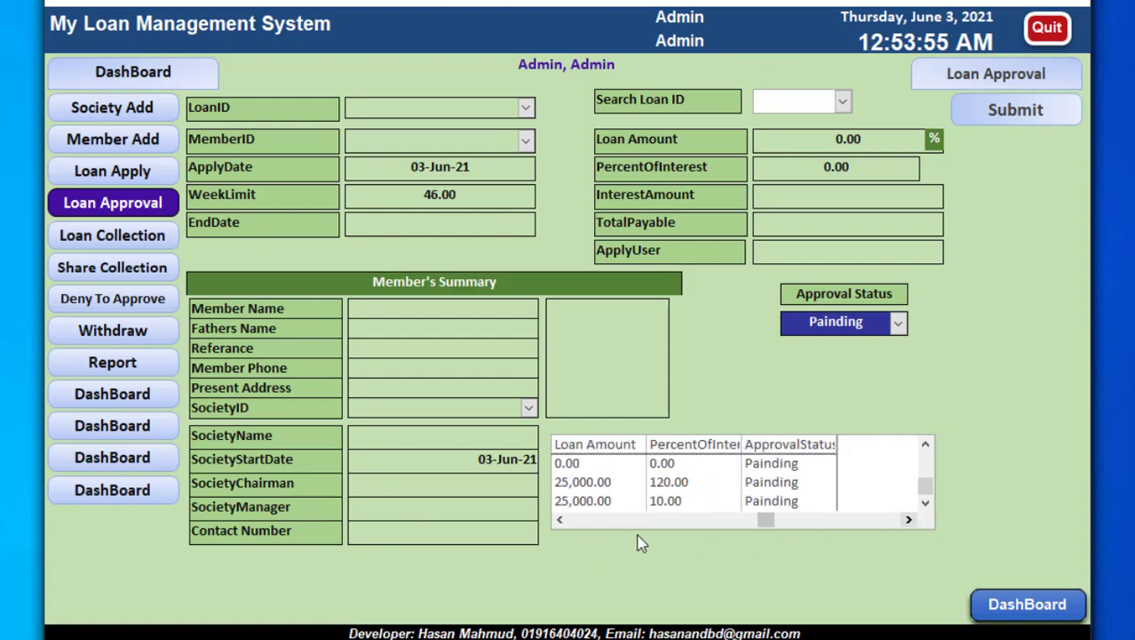
{"action": "left_click", "coordinate": [560, 520]}
{"action": "left_click", "coordinate": [560, 521]}
{"action": "left_click", "coordinate": [560, 521]}
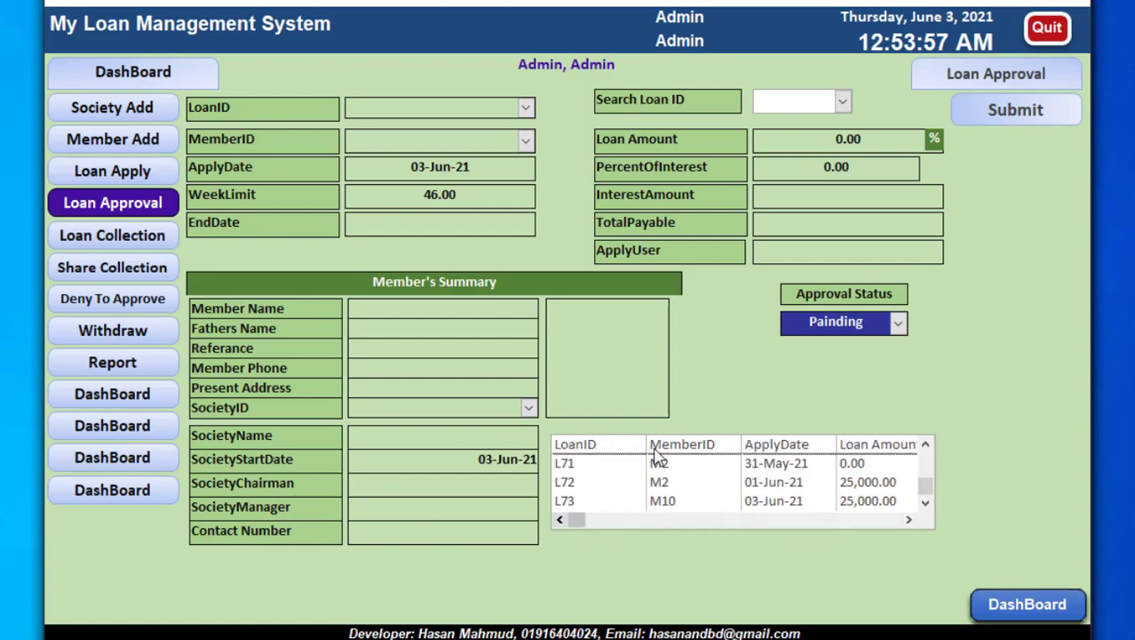
{"action": "left_click", "coordinate": [842, 102]}
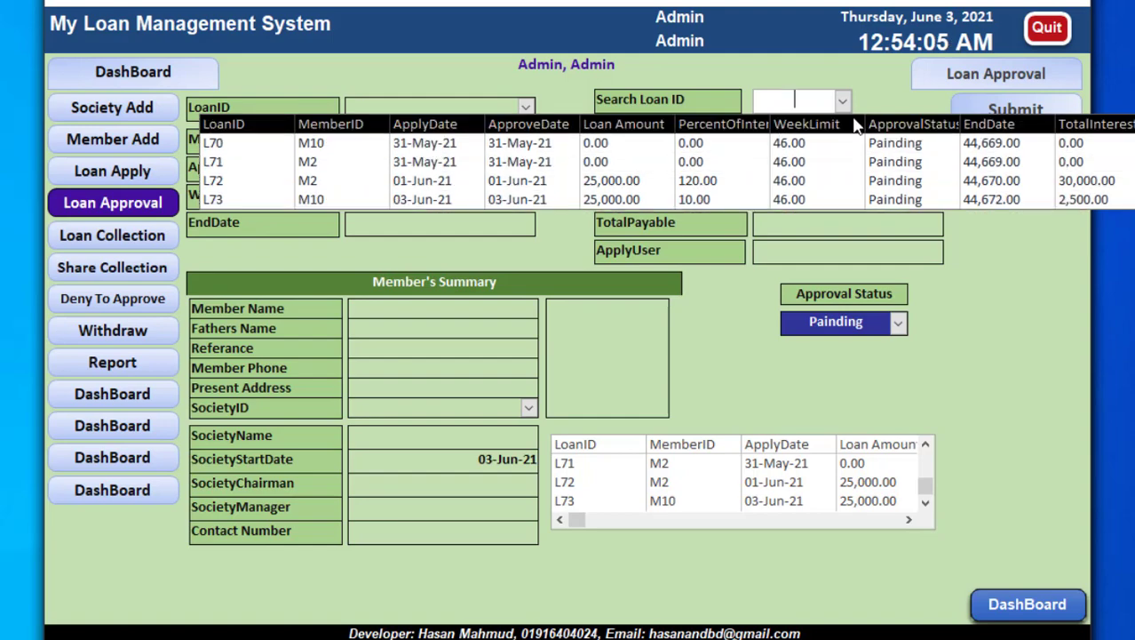
- Pick L73 and browse the grid until loan L73 is loaded into the form
{"action": "left_click", "coordinate": [299, 208]}
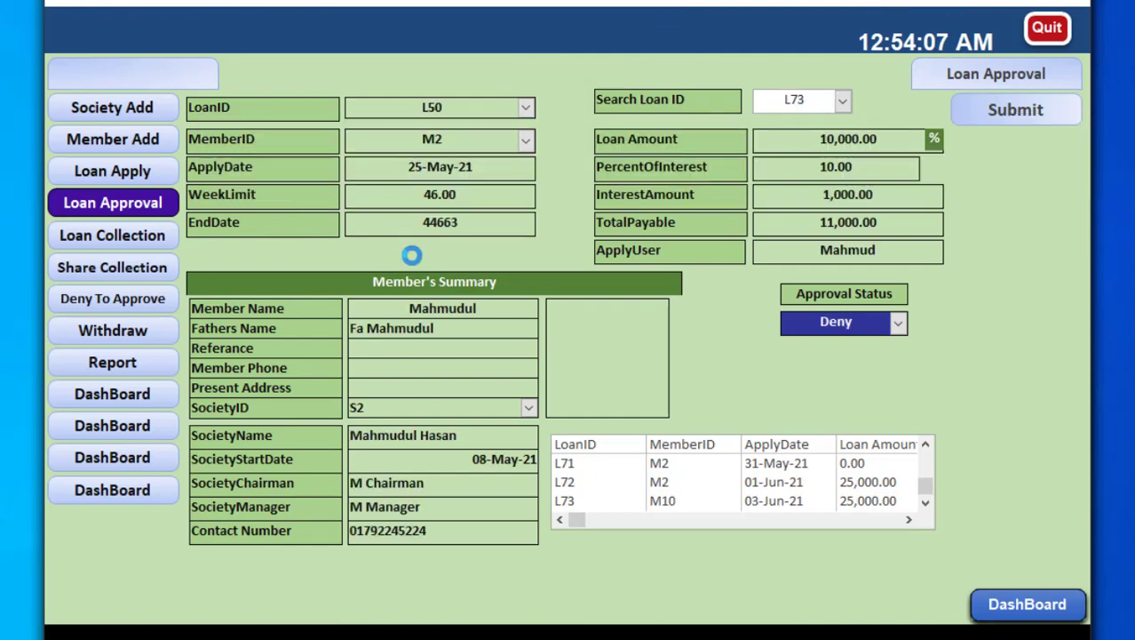
{"action": "left_click", "coordinate": [583, 500]}
{"action": "left_click", "coordinate": [583, 482]}
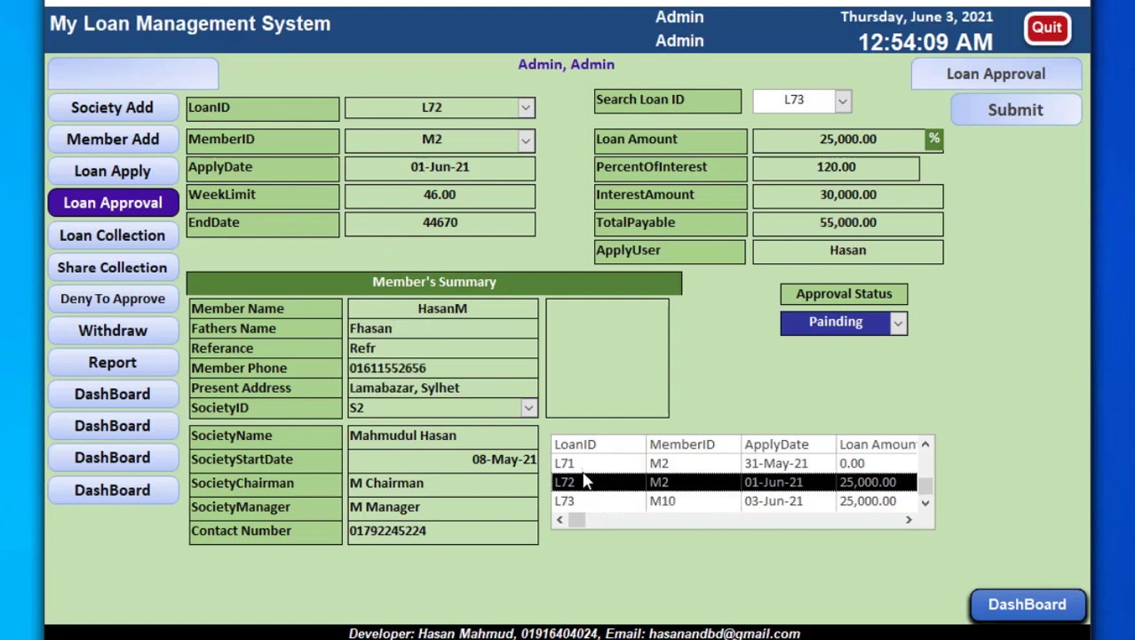
{"action": "left_click", "coordinate": [584, 463]}
{"action": "left_click", "coordinate": [593, 502]}
{"action": "left_click", "coordinate": [588, 480]}
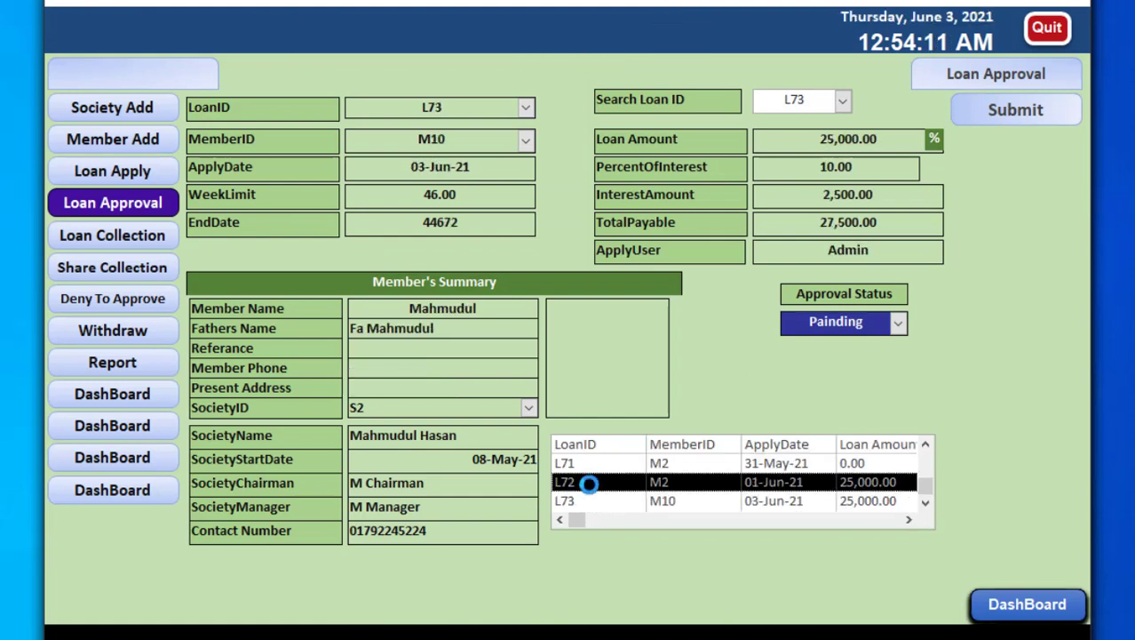
{"action": "left_click", "coordinate": [594, 502]}
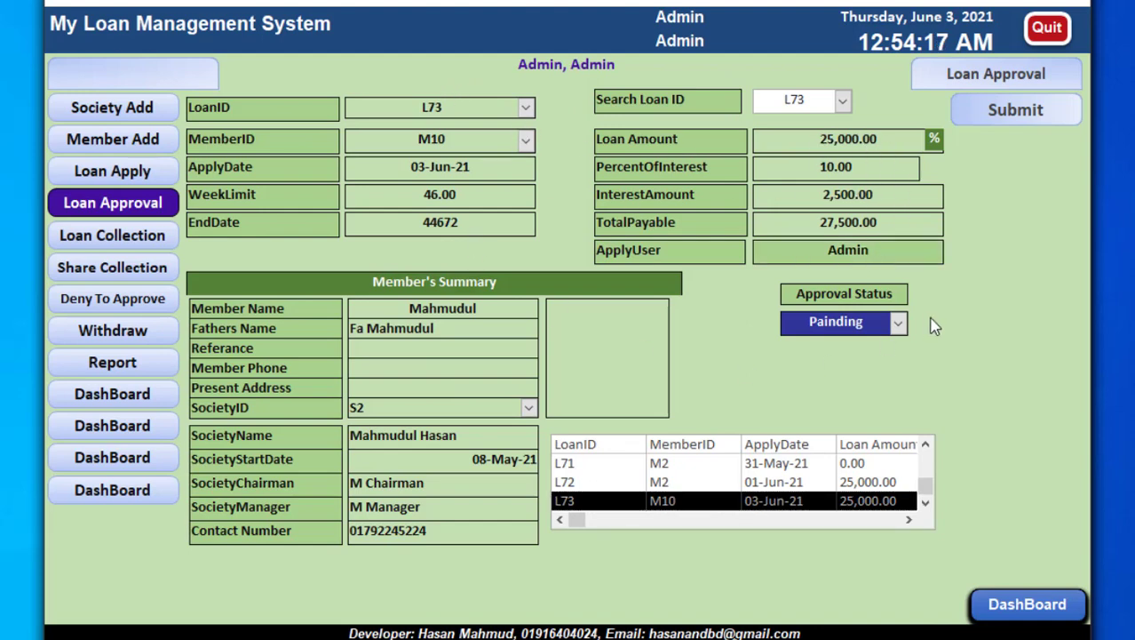
- Set L73's approval status to Approved, submit, and confirm it left the search list
{"action": "left_click", "coordinate": [898, 325]}
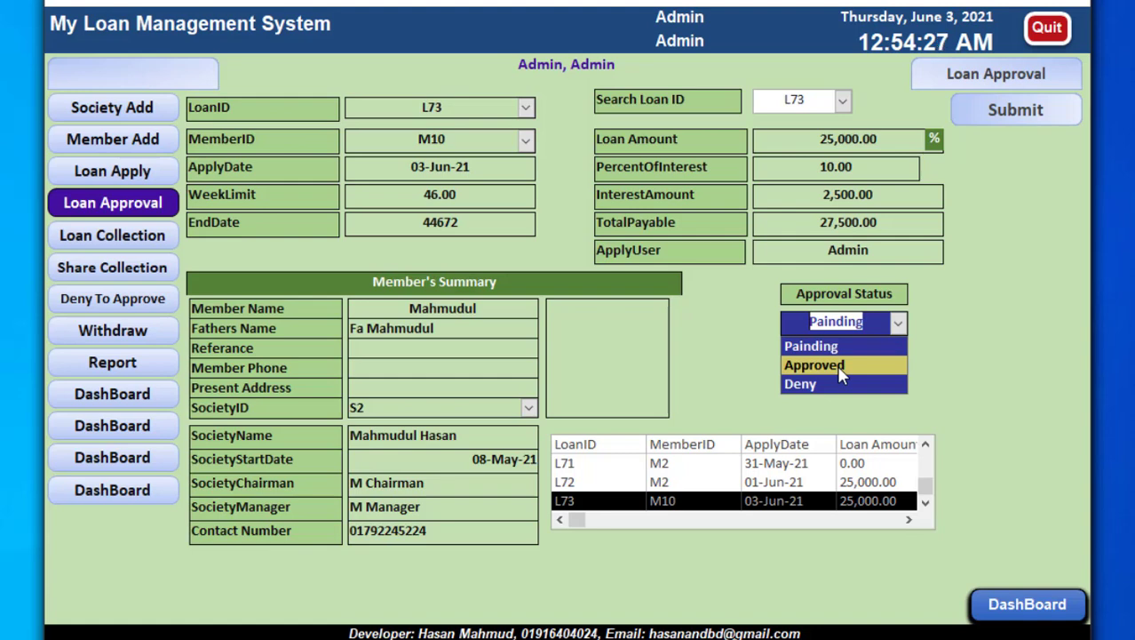
{"action": "left_click", "coordinate": [838, 368]}
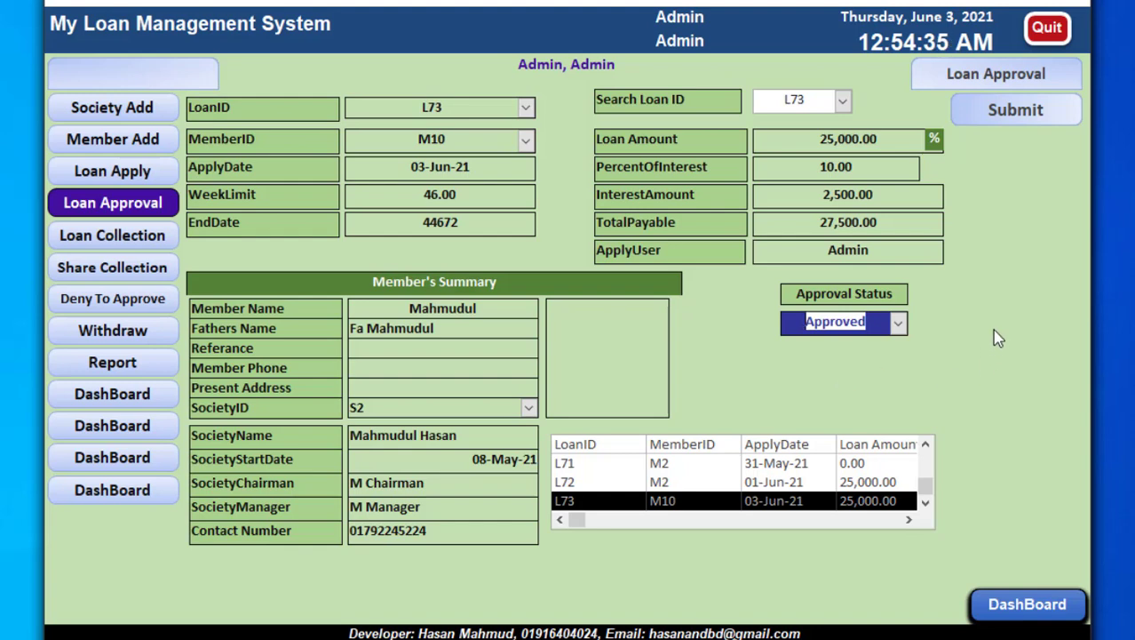
{"action": "left_click", "coordinate": [996, 111]}
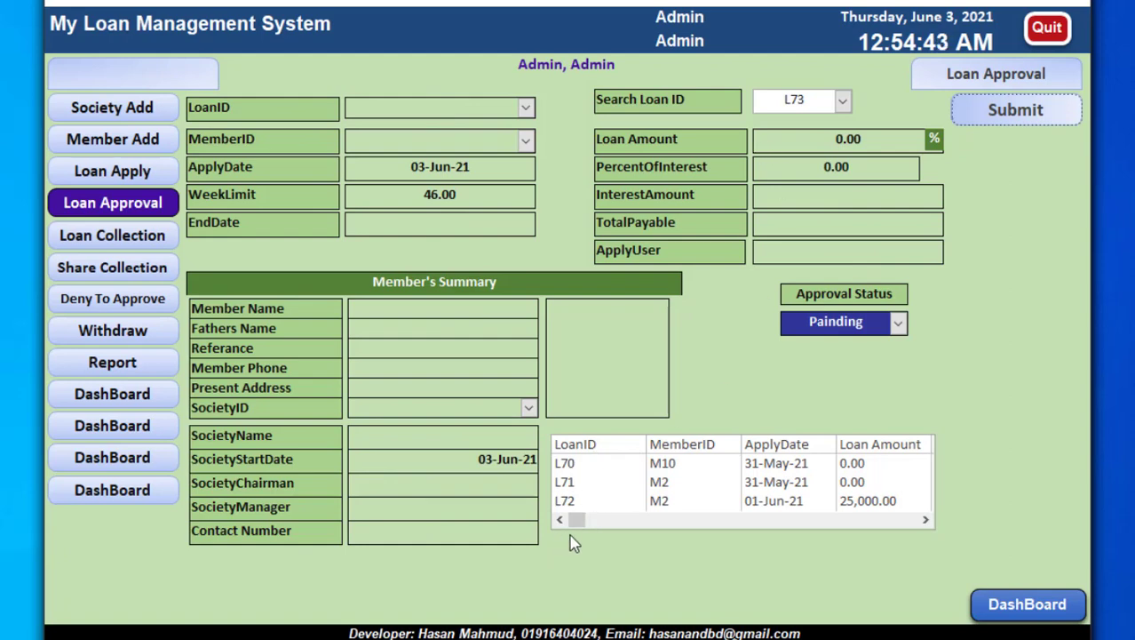
{"action": "left_click", "coordinate": [844, 100]}
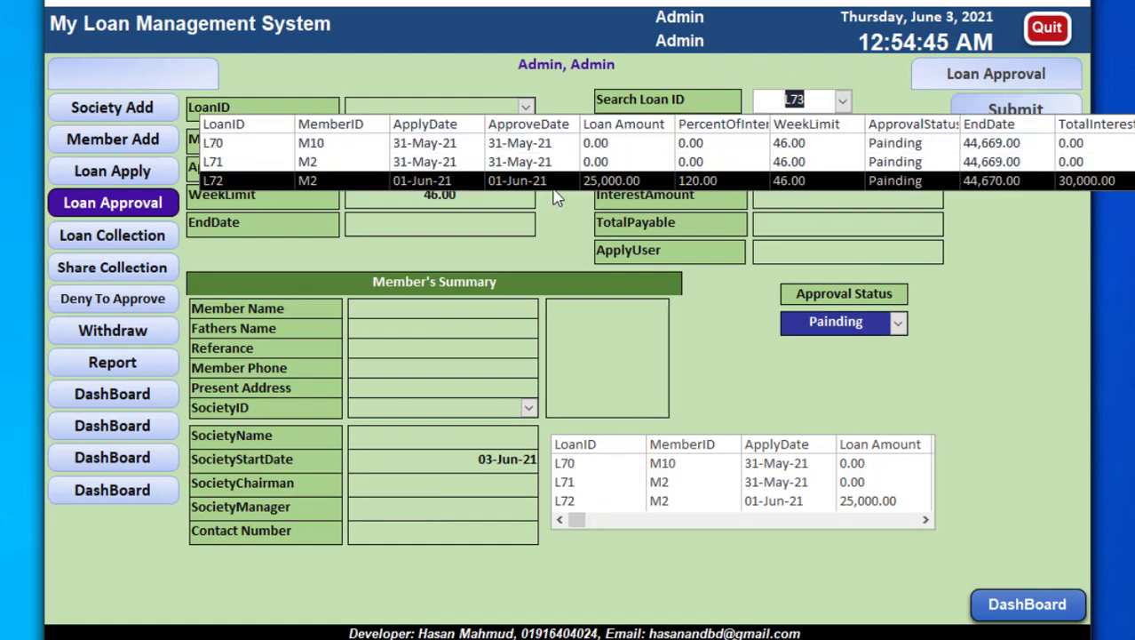
{"action": "left_click", "coordinate": [1013, 351]}
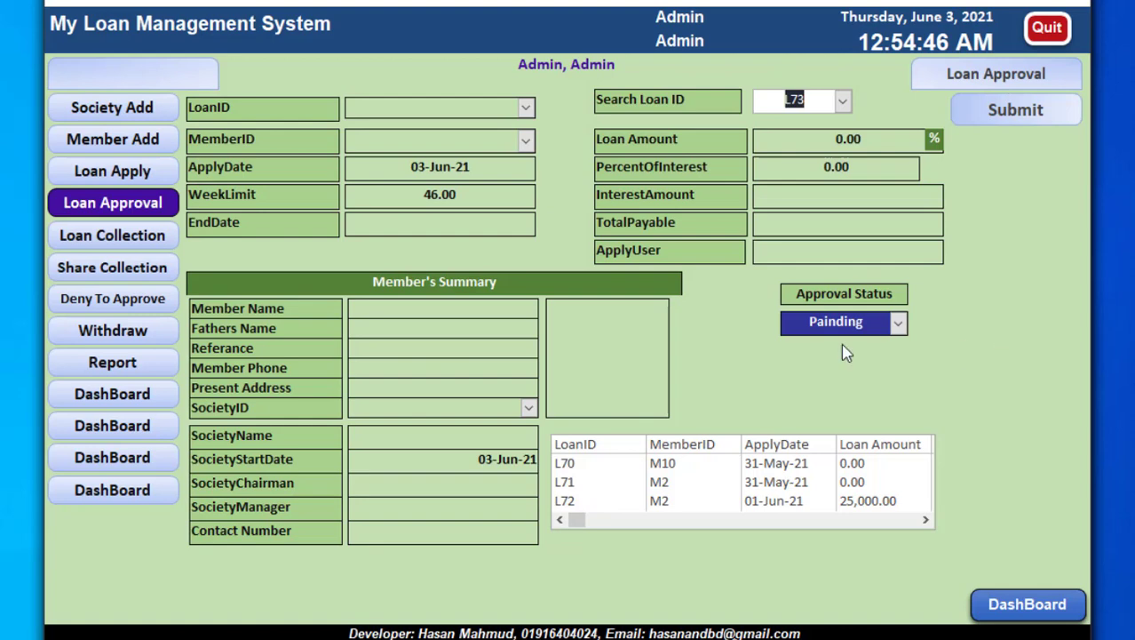
- Open the Loan Collection form and load loan L73 in the LoanID combo
{"action": "left_click", "coordinate": [103, 244]}
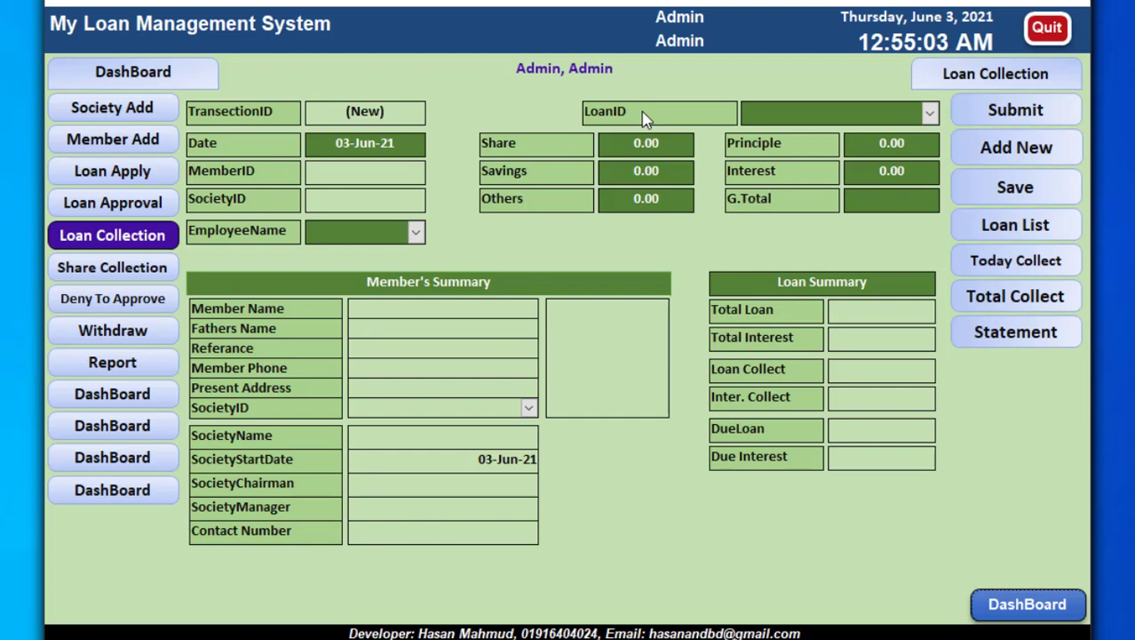
{"action": "left_click", "coordinate": [799, 107]}
{"action": "type", "text": "73"}
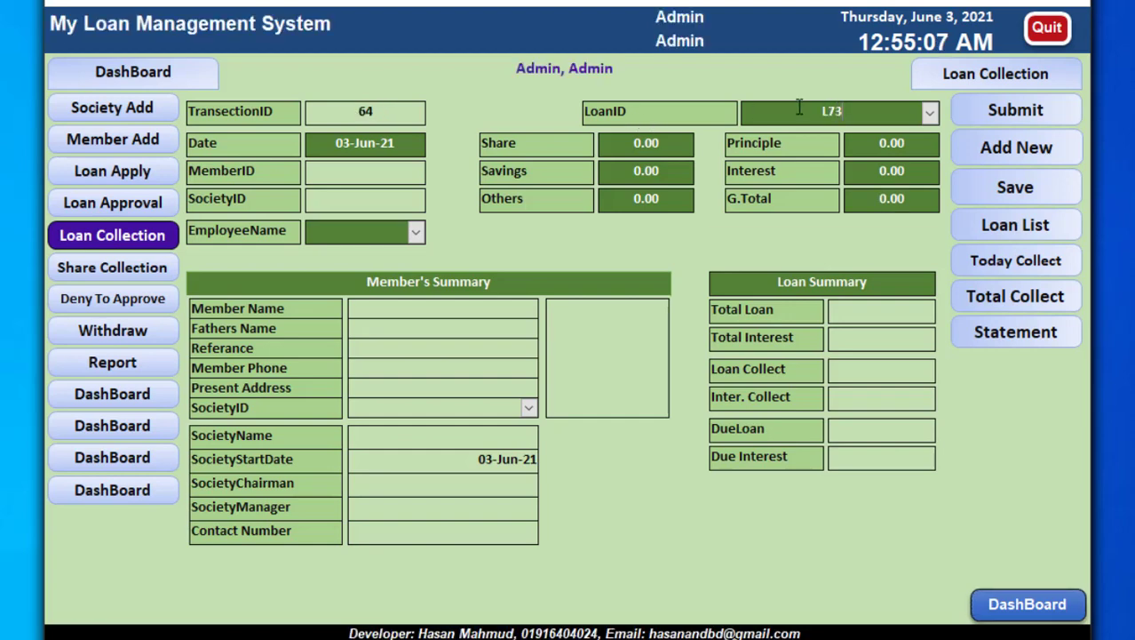
{"action": "key", "text": "Return"}
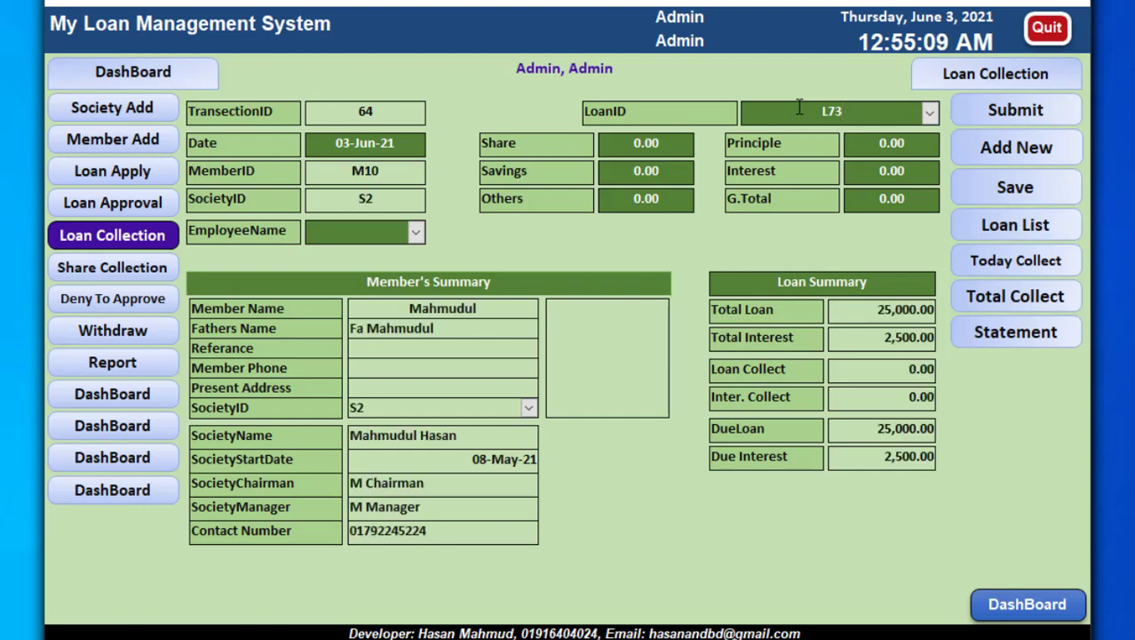
{"action": "left_click", "coordinate": [929, 112]}
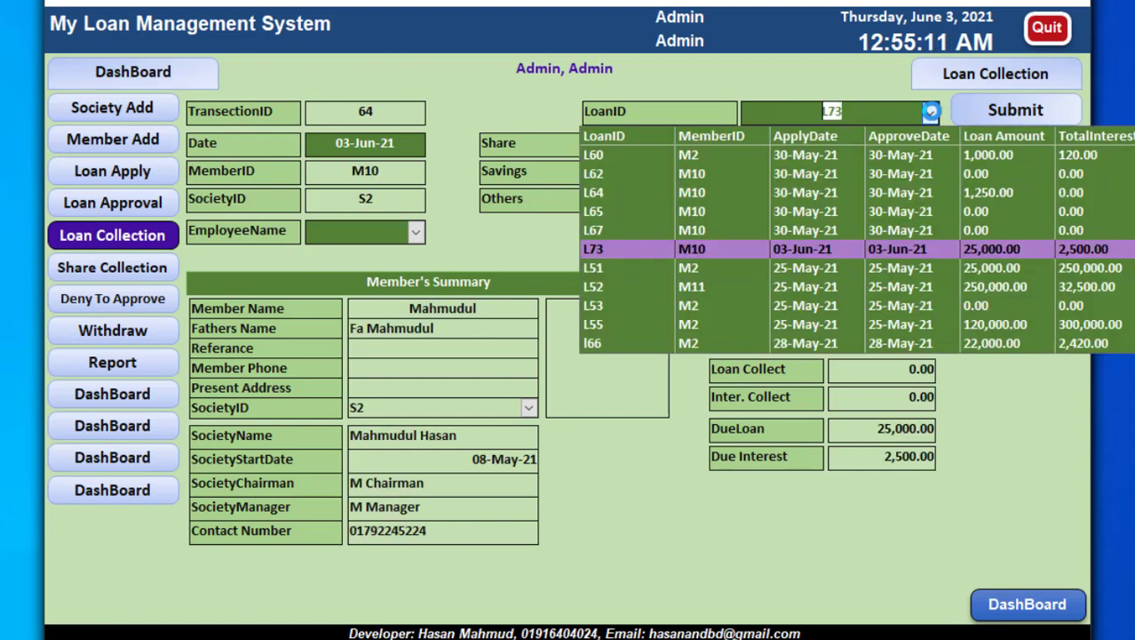
{"action": "left_click", "coordinate": [762, 250]}
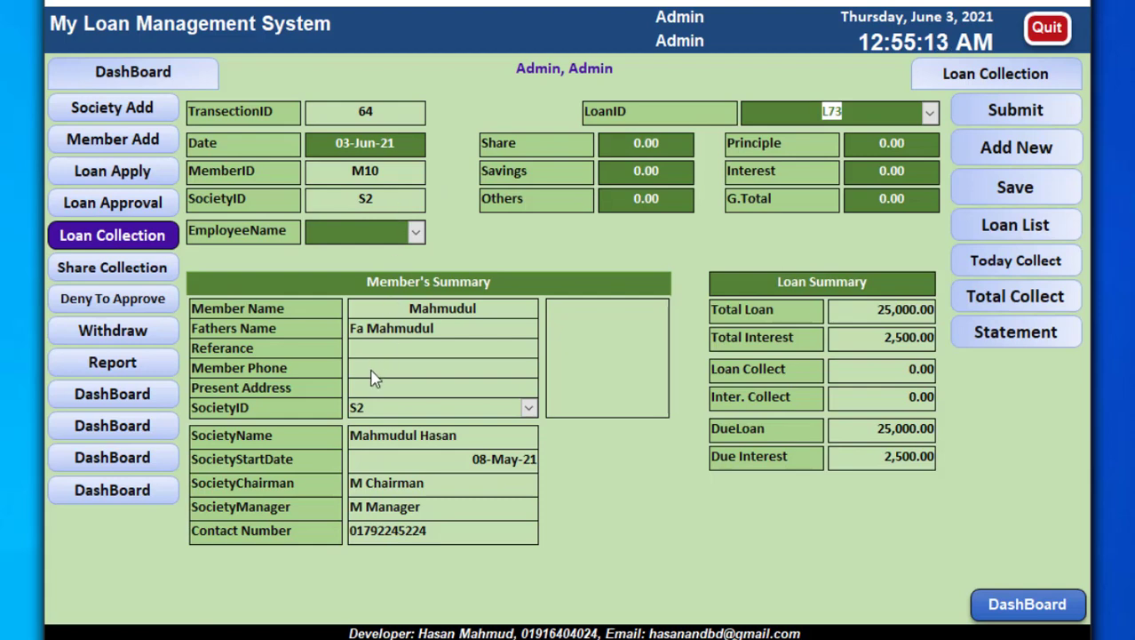
{"action": "left_click", "coordinate": [436, 308]}
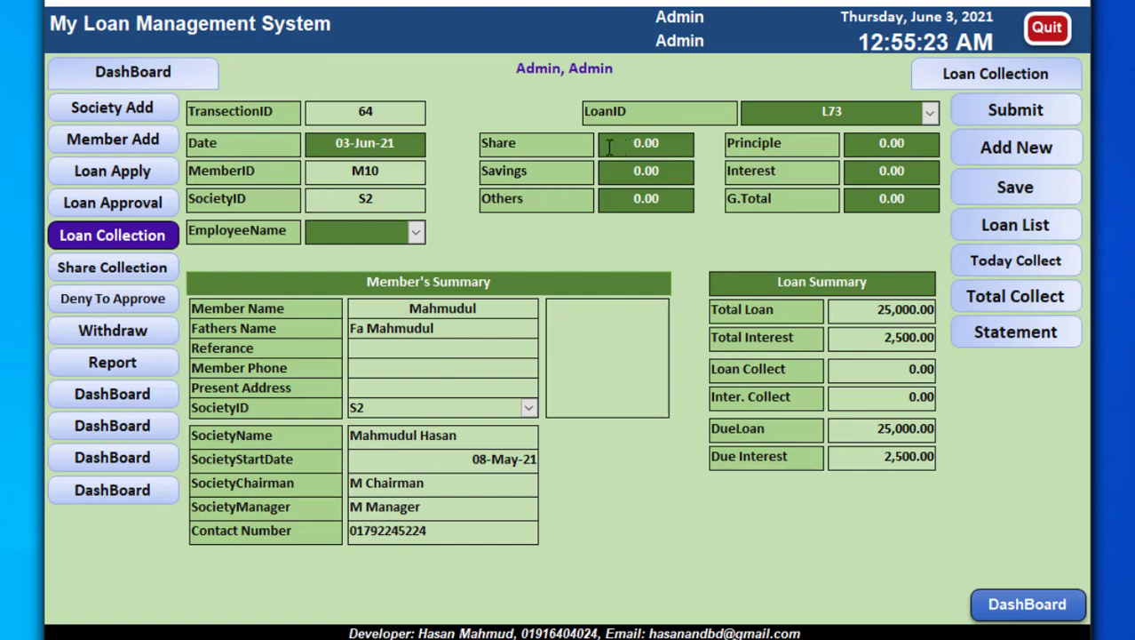
- Step through the Share, Others, Principle and Interest amount boxes, ending on Share
{"action": "left_click", "coordinate": [673, 147]}
{"action": "left_click", "coordinate": [677, 200]}
{"action": "left_click", "coordinate": [910, 151]}
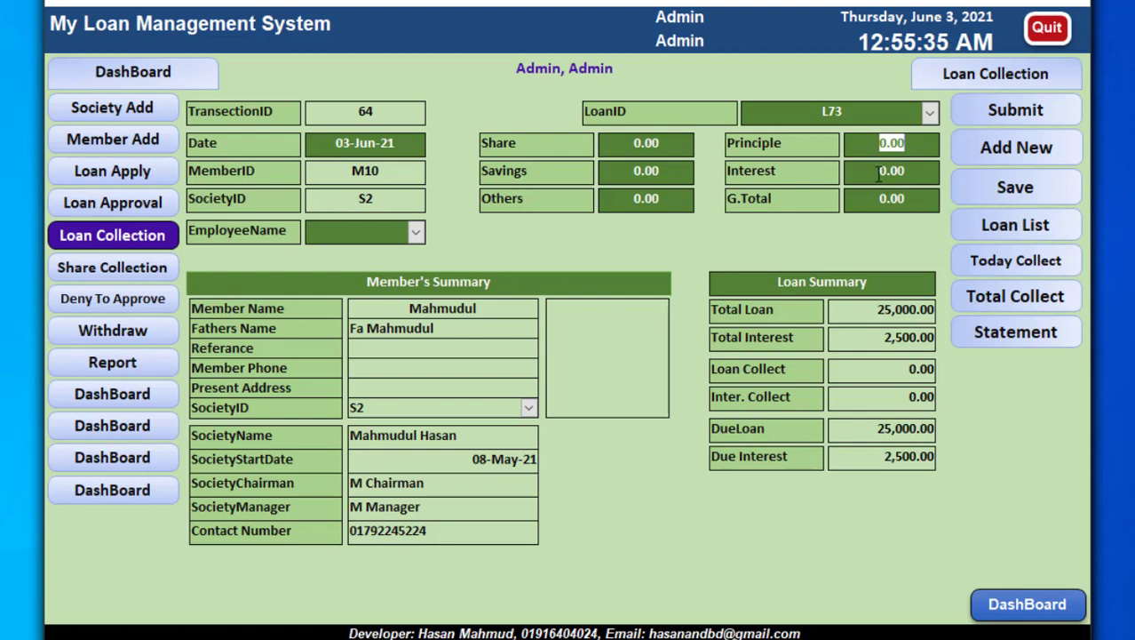
{"action": "left_click", "coordinate": [918, 172]}
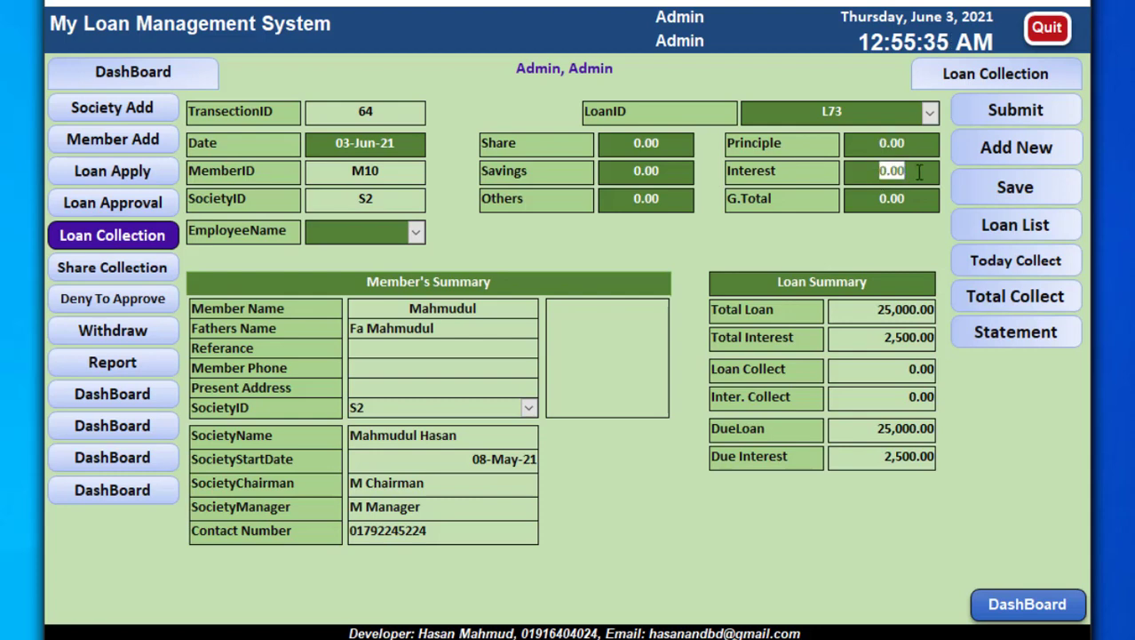
{"action": "left_click", "coordinate": [629, 144]}
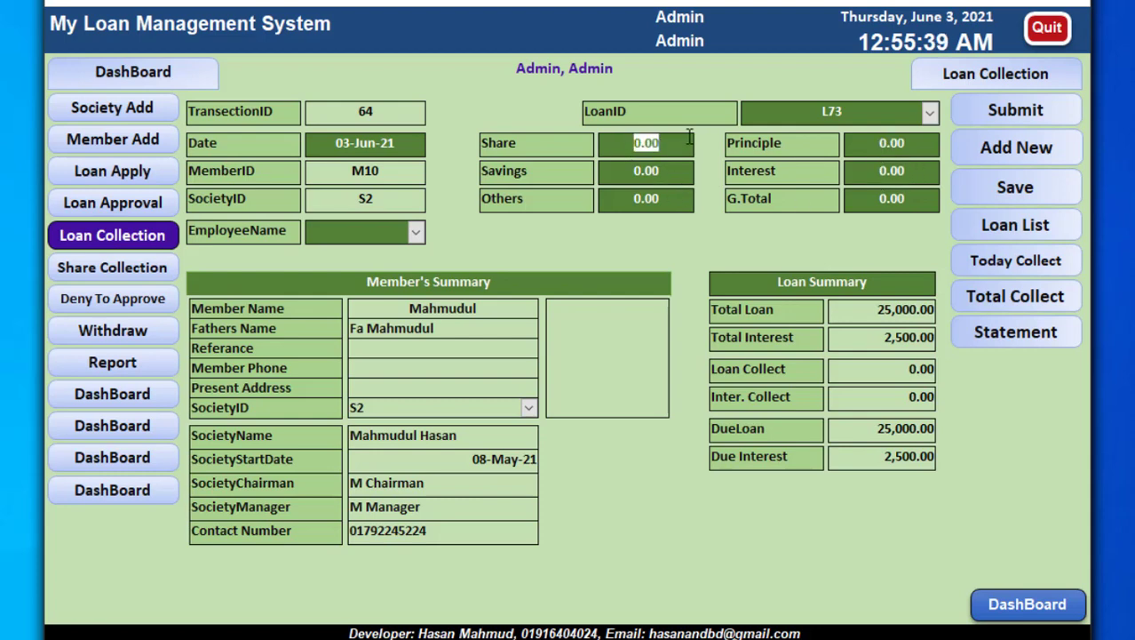
- Enter Share 10, Savings 12, Others 13, Principle 5,000 and Interest 1,000 for loan L73
{"action": "type", "text": "1"}
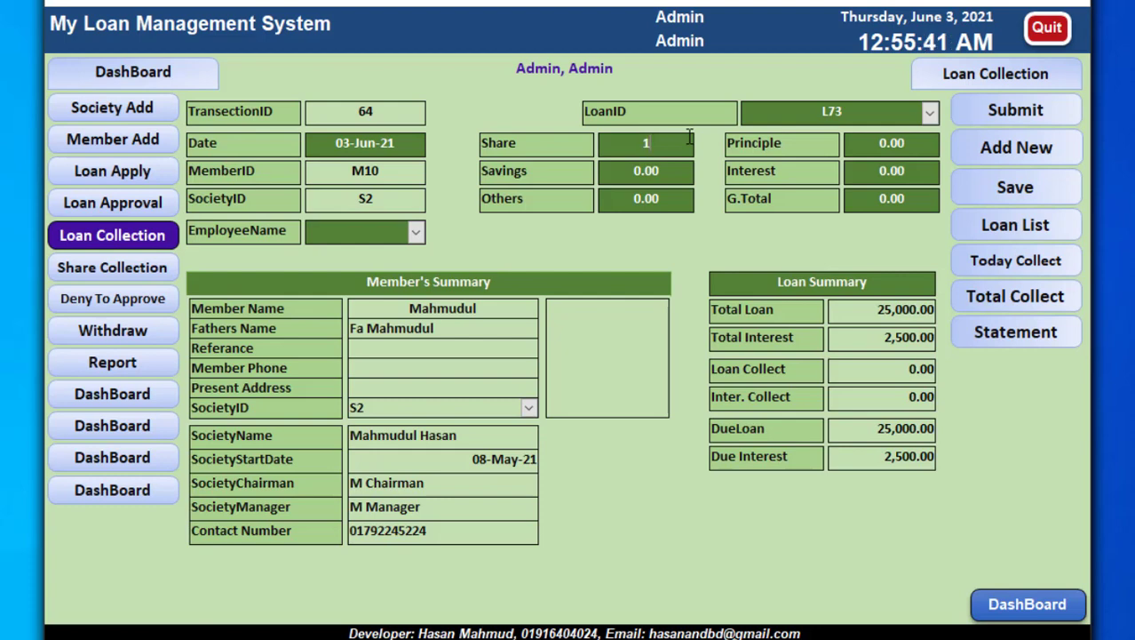
{"action": "type", "text": "0"}
{"action": "key", "text": "Tab"}
{"action": "type", "text": "12"}
{"action": "key", "text": "Tab"}
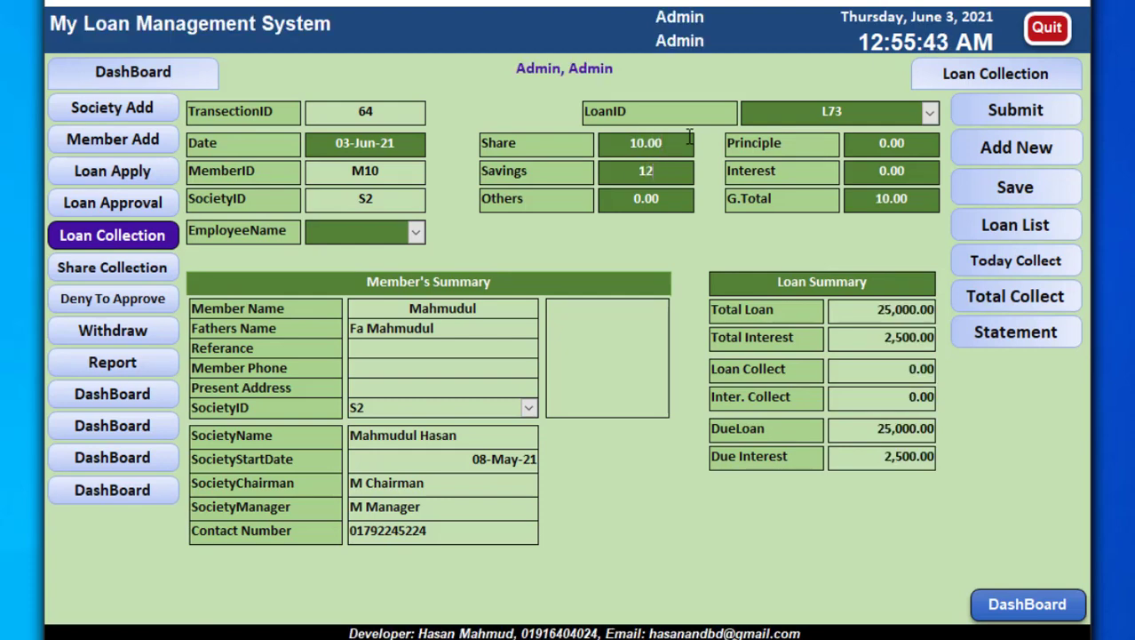
{"action": "type", "text": "13"}
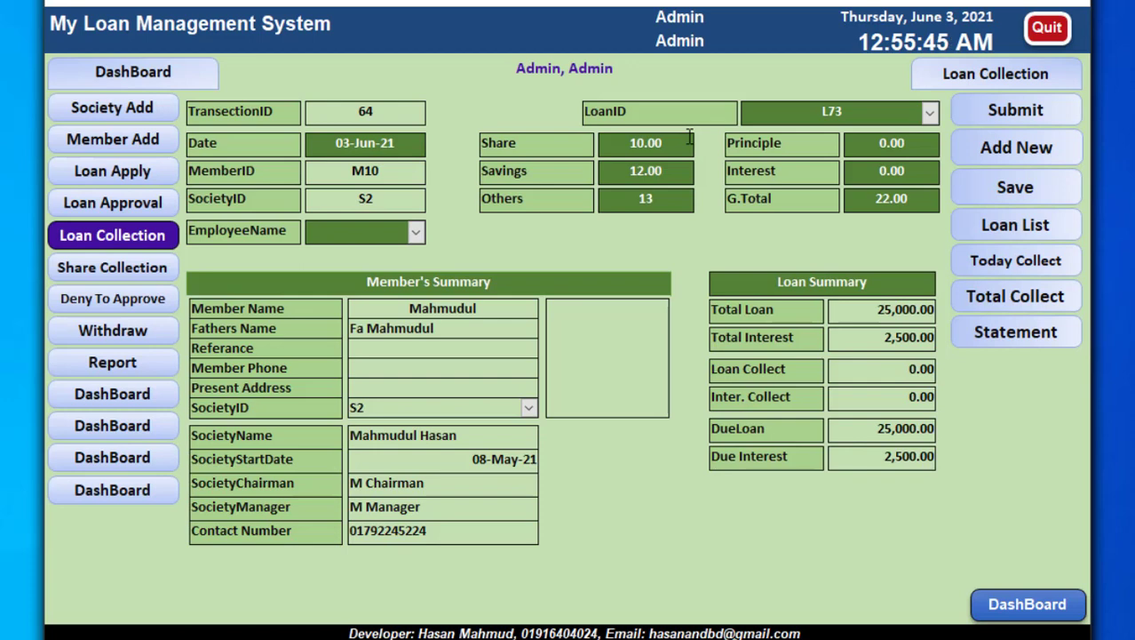
{"action": "key", "text": "Tab"}
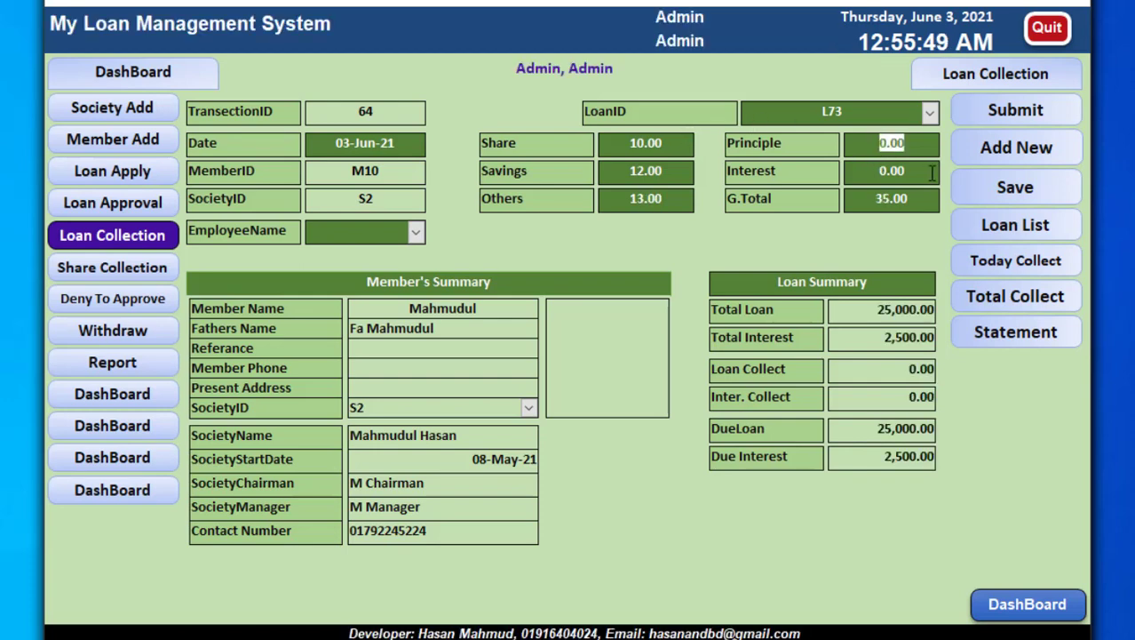
{"action": "type", "text": "500"}
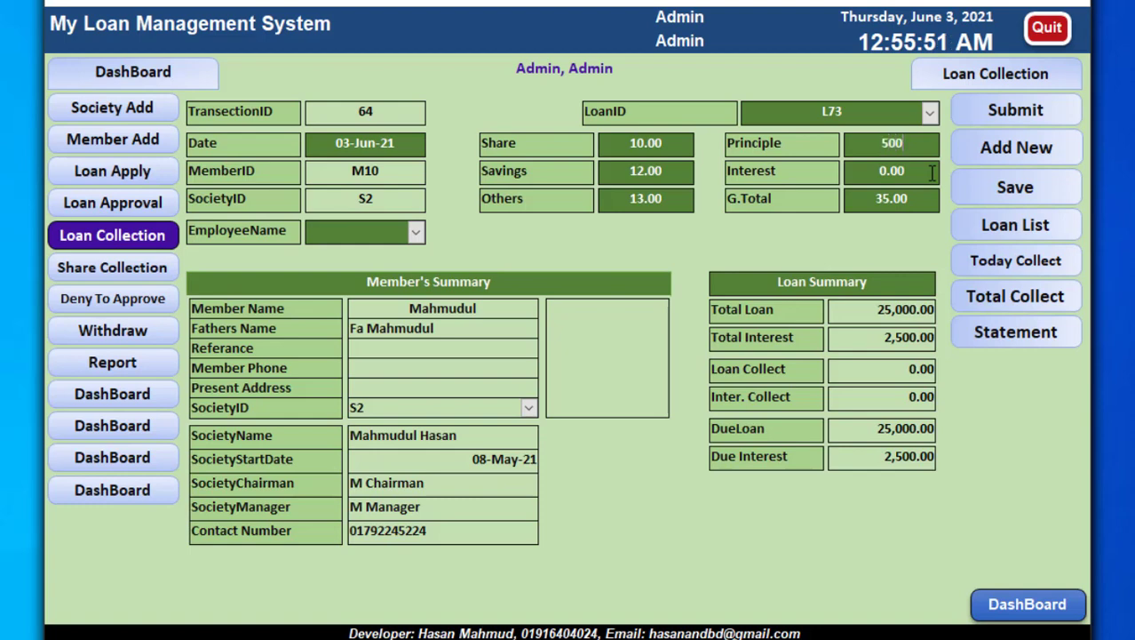
{"action": "type", "text": "0"}
{"action": "key", "text": "Tab"}
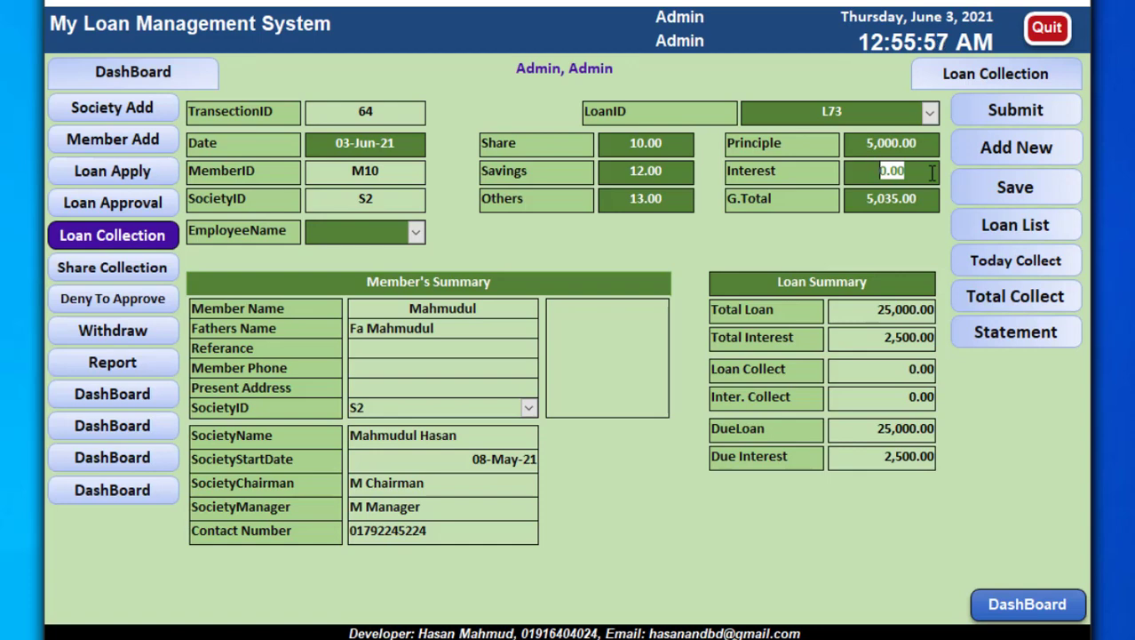
{"action": "type", "text": "10"}
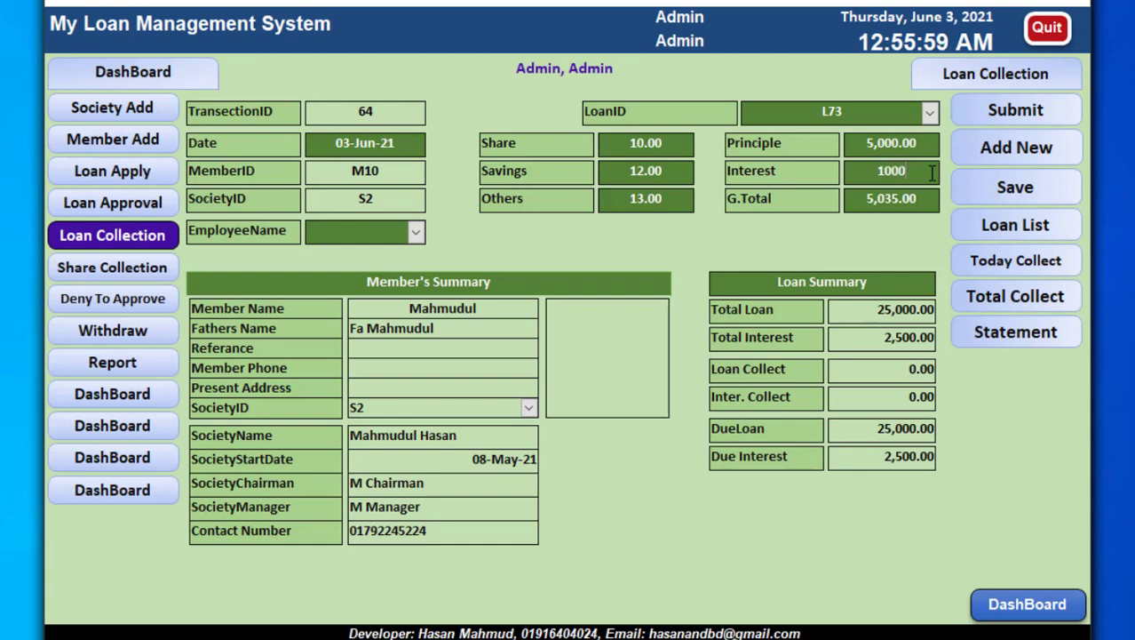
{"action": "key", "text": "Return"}
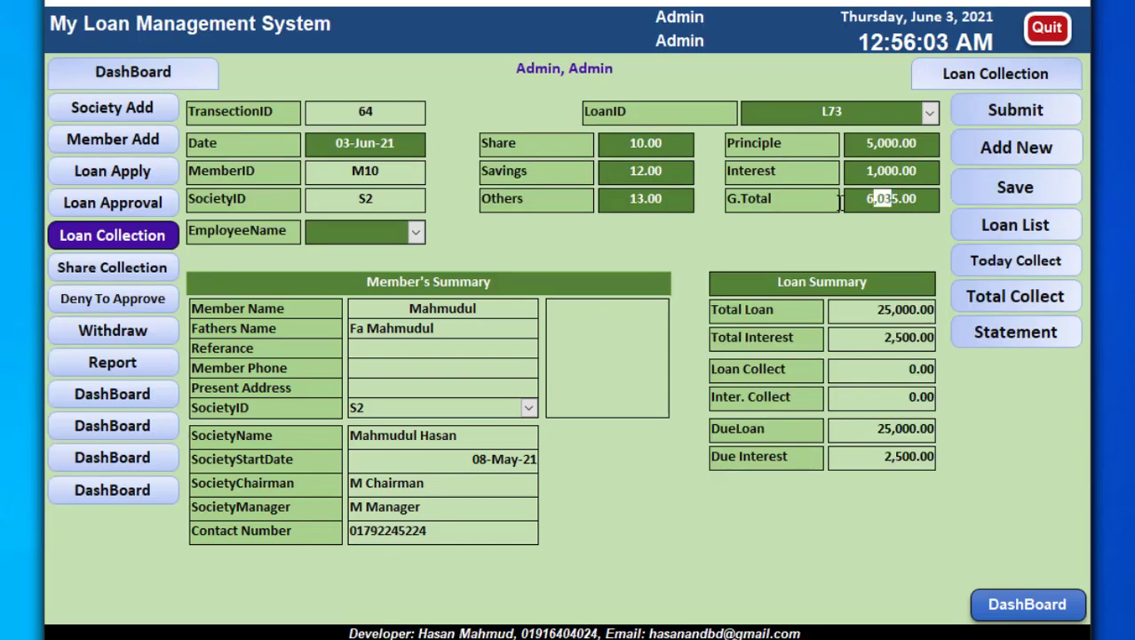
- Check the 6,035.00 grand total and submit the collection entry
{"action": "left_click_drag", "start_coordinate": [898, 203], "coordinate": [866, 201]}
{"action": "left_click", "coordinate": [935, 204]}
{"action": "key", "text": "ctrl+a"}
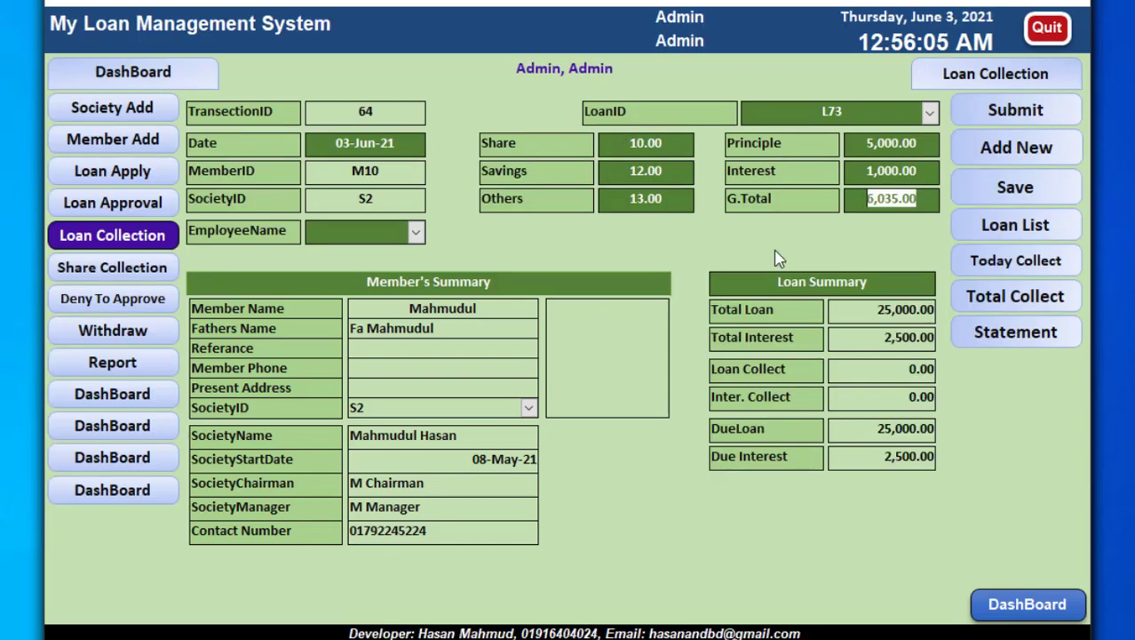
{"action": "left_click", "coordinate": [1036, 113]}
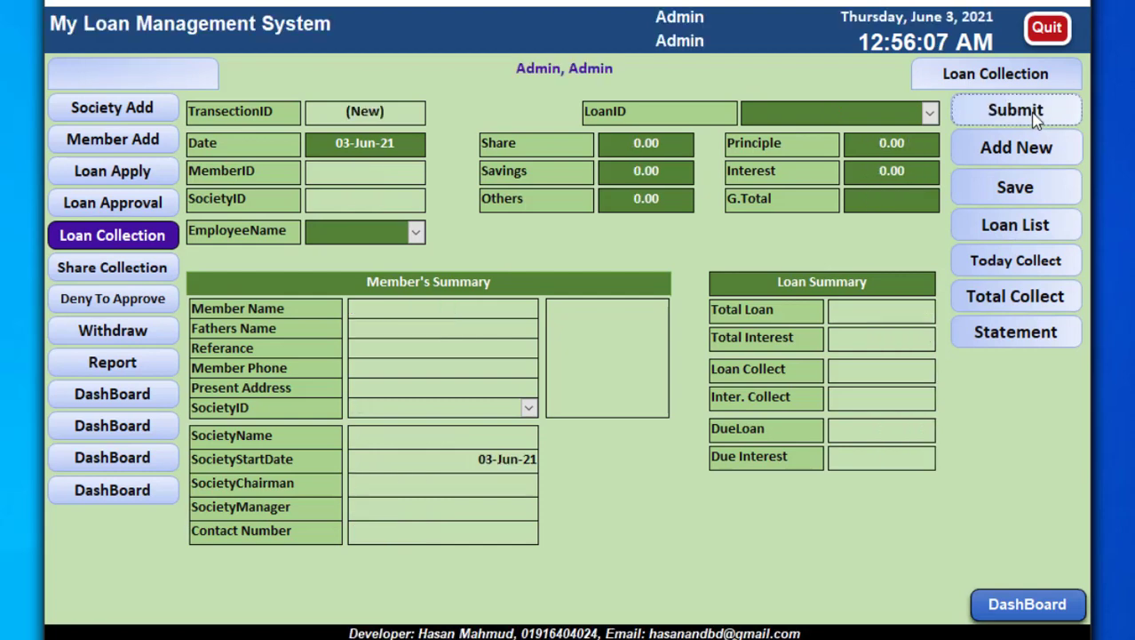
- Reload loan L73 in the Loan Collection form to show its updated balances
{"action": "left_click", "coordinate": [930, 114]}
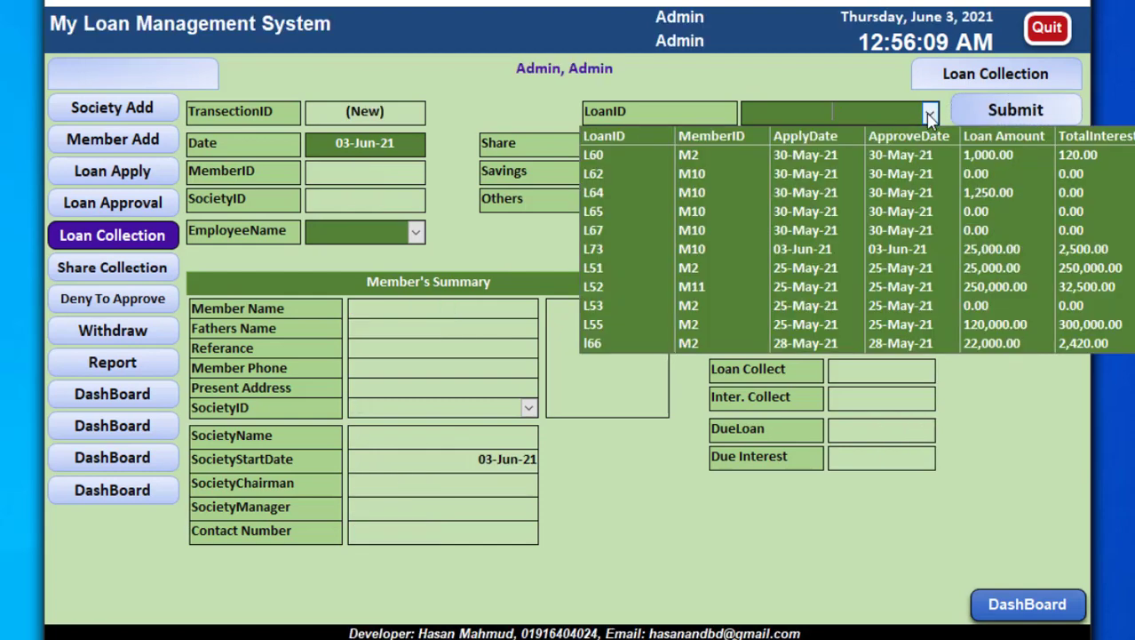
{"action": "left_click", "coordinate": [851, 108]}
{"action": "type", "text": "L7"}
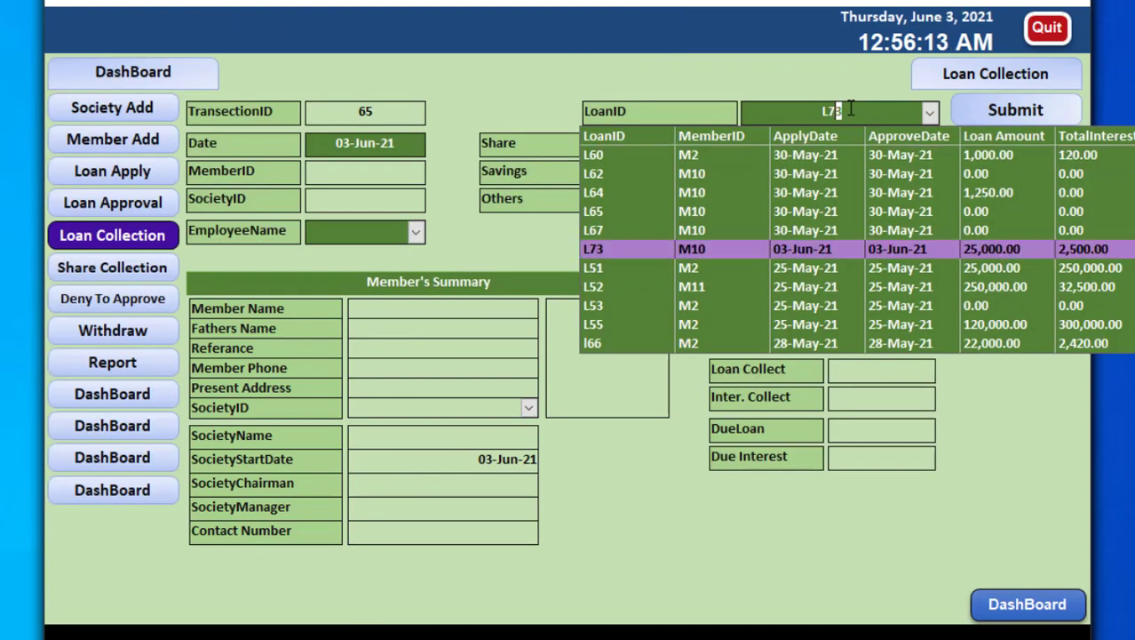
{"action": "type", "text": "3"}
{"action": "key", "text": "Return"}
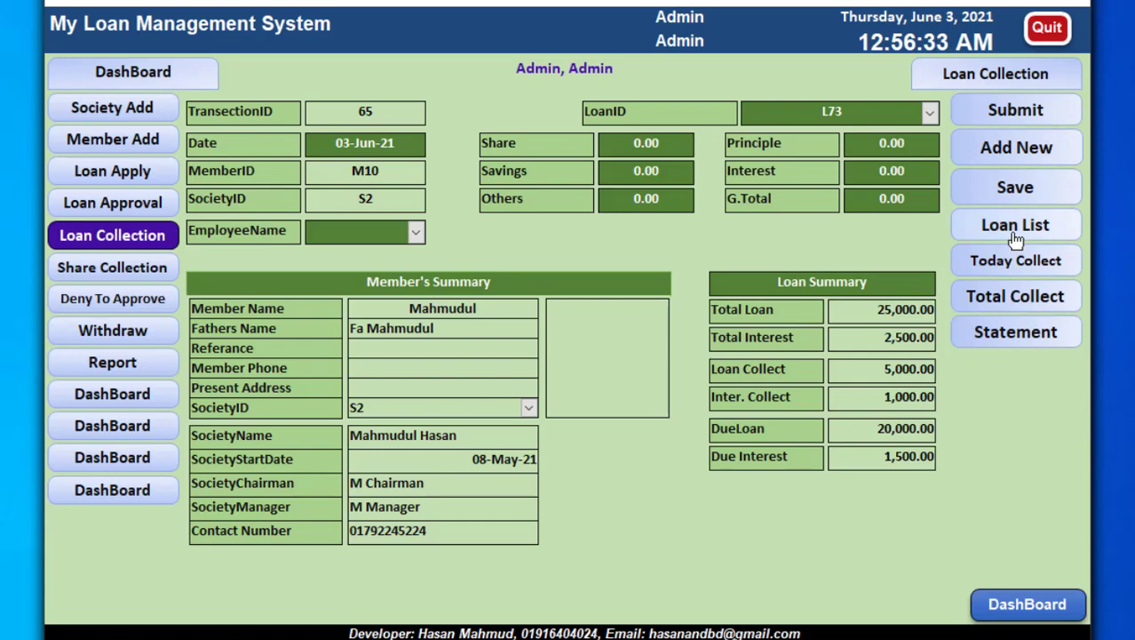
- Keep L73 selected, then view and close the approved loans report
{"action": "left_click", "coordinate": [929, 112]}
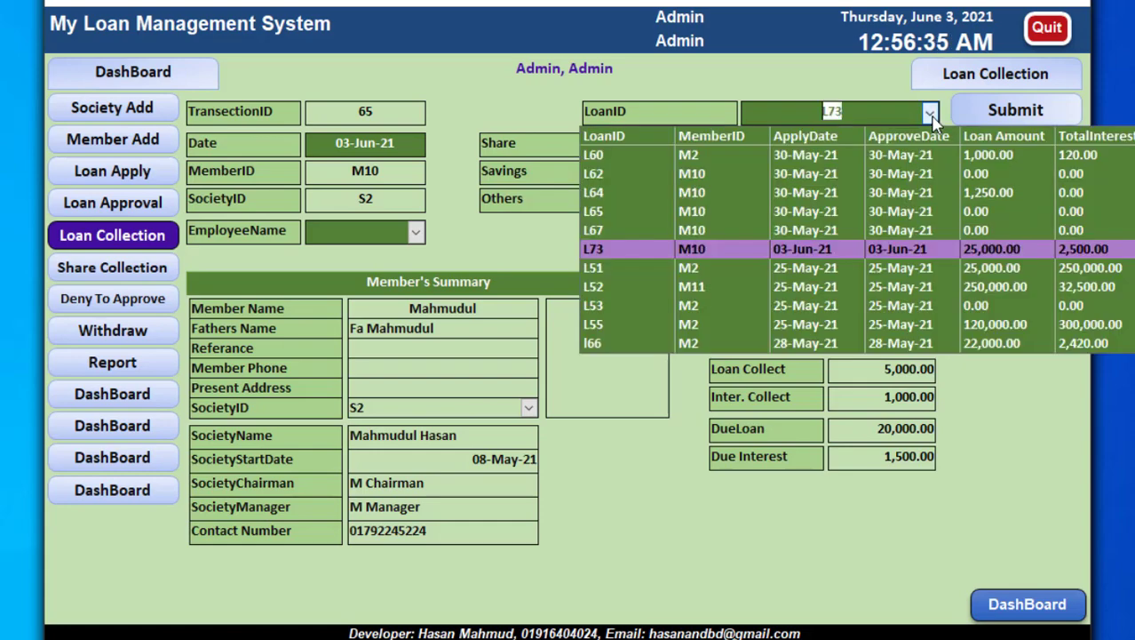
{"action": "left_click", "coordinate": [930, 112]}
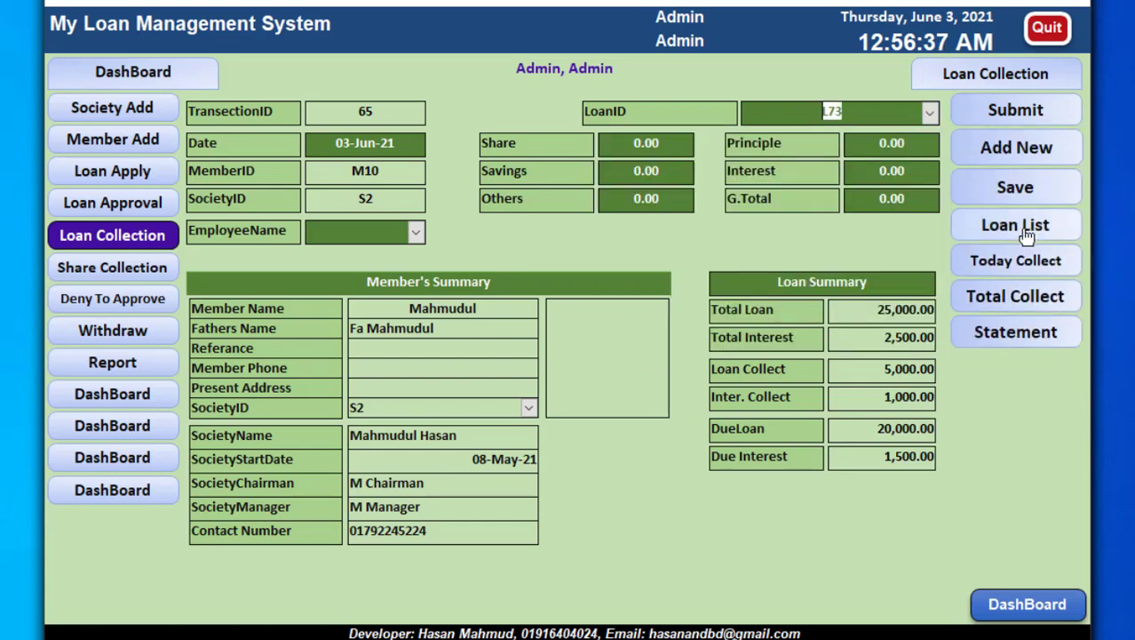
{"action": "left_click", "coordinate": [964, 230]}
{"action": "left_click", "coordinate": [1131, 79]}
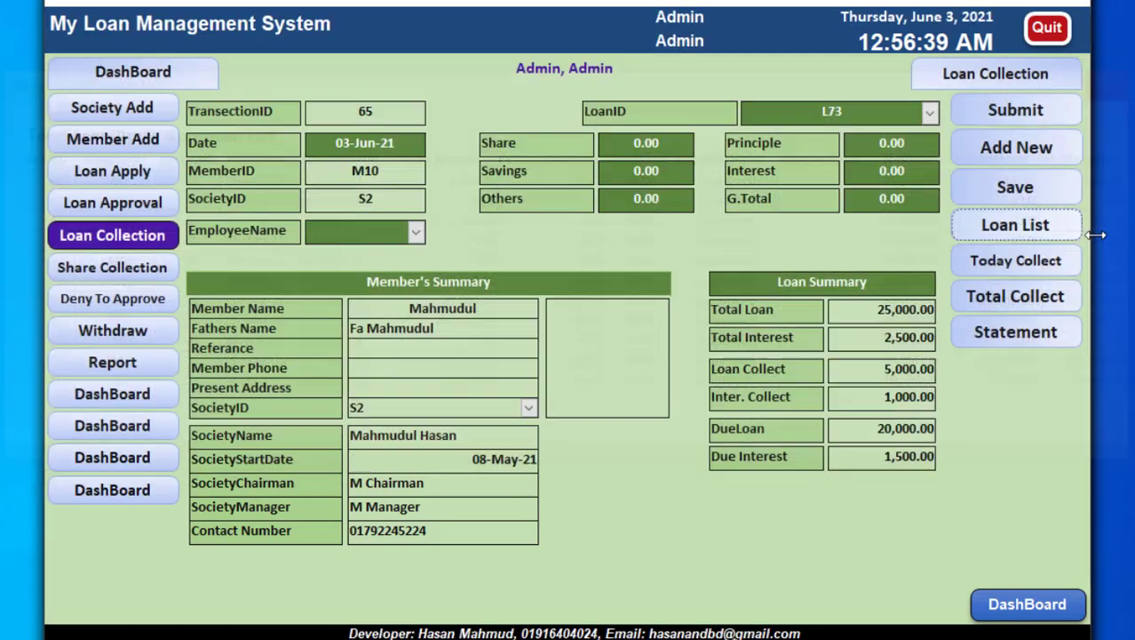
- Preview Today Collect, then scroll the Total Collect report to its 1,570.00 share total
{"action": "left_click", "coordinate": [1031, 267]}
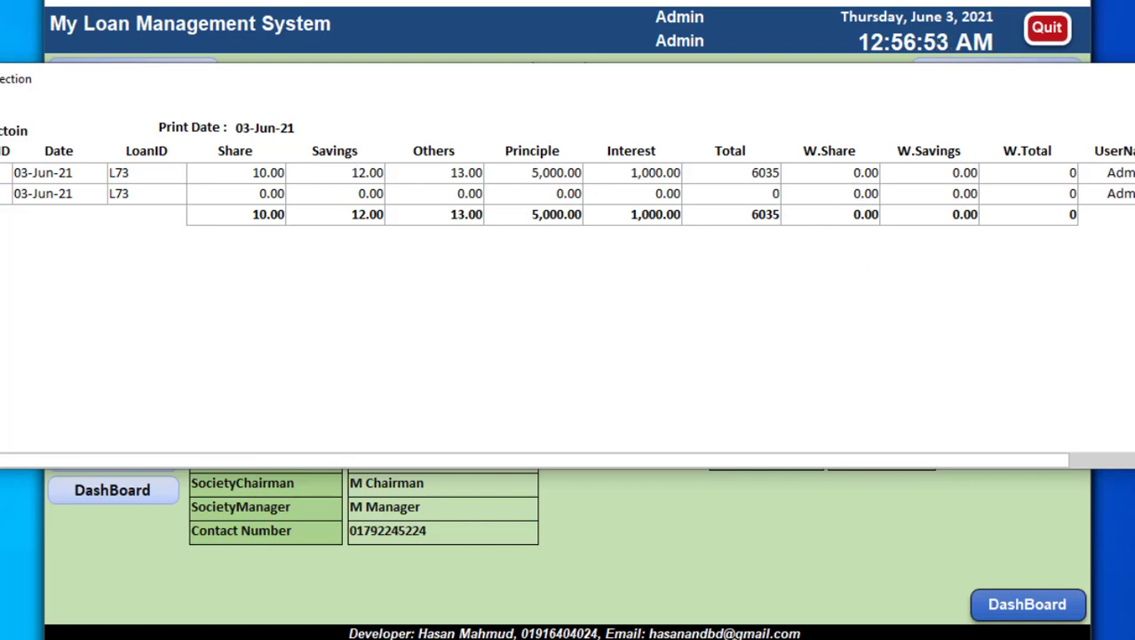
{"action": "key", "text": "Escape"}
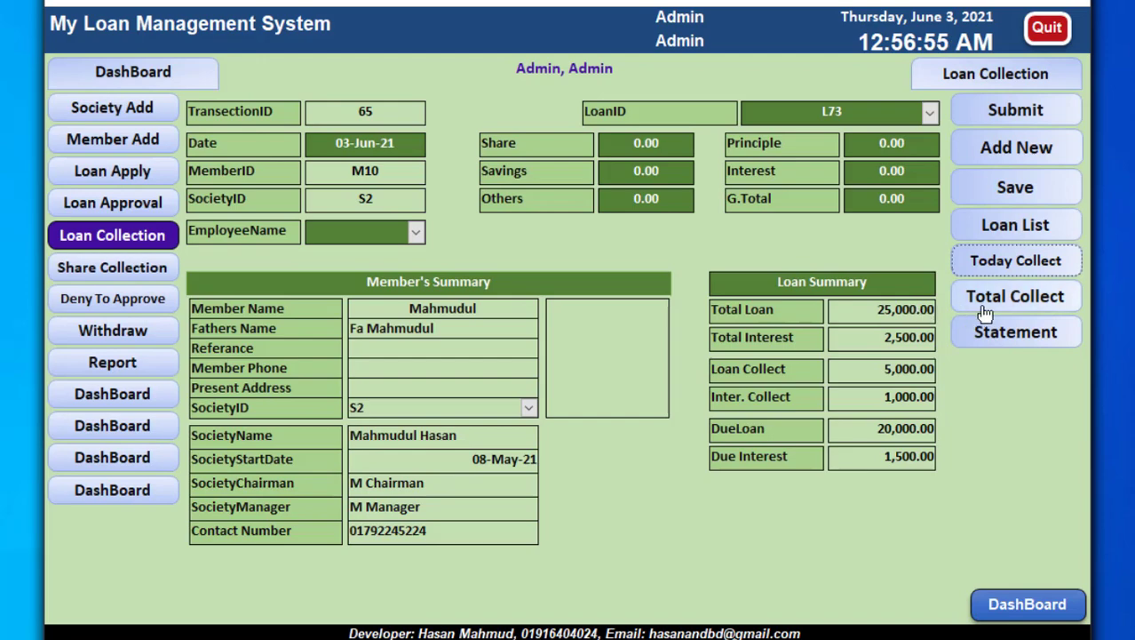
{"action": "left_click", "coordinate": [973, 297]}
{"action": "scroll", "coordinate": [152, 291], "scroll_direction": "down", "scroll_amount": 2}
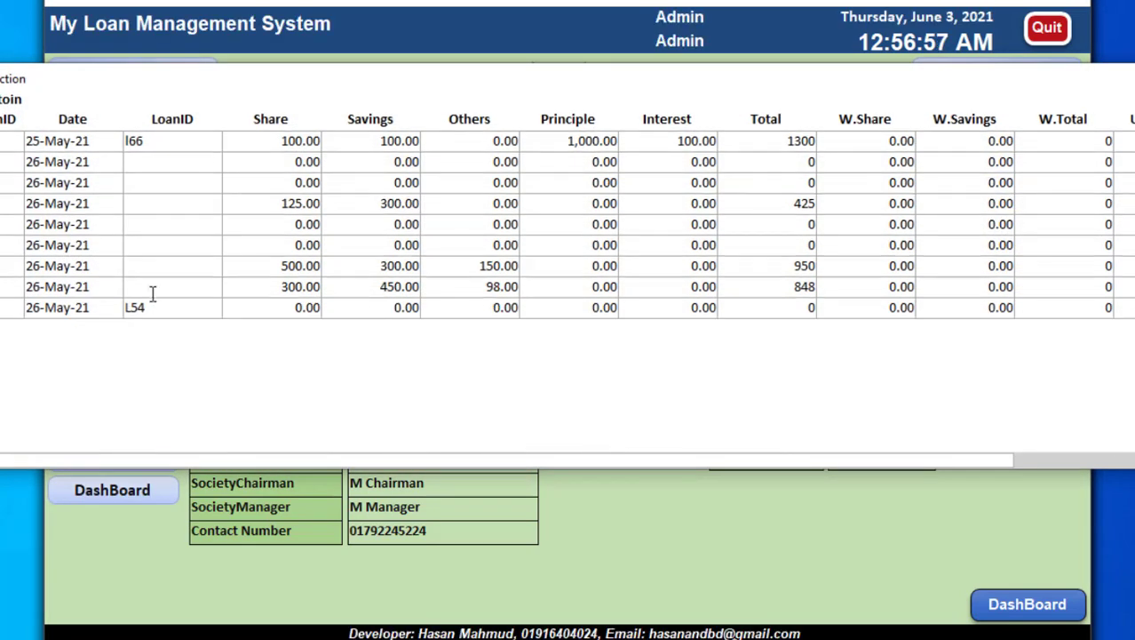
{"action": "scroll", "coordinate": [268, 330], "scroll_direction": "down", "scroll_amount": 8}
{"action": "scroll", "coordinate": [300, 348], "scroll_direction": "down", "scroll_amount": 5}
{"action": "scroll", "coordinate": [694, 331], "scroll_direction": "down", "scroll_amount": 5}
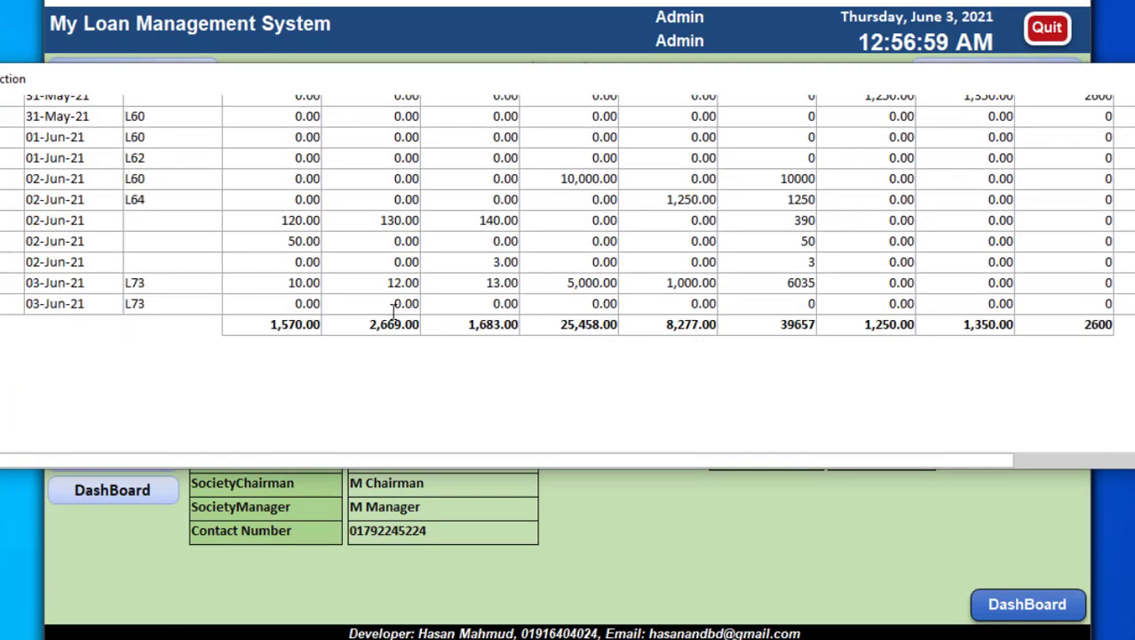
{"action": "left_click_drag", "start_coordinate": [277, 324], "coordinate": [783, 316]}
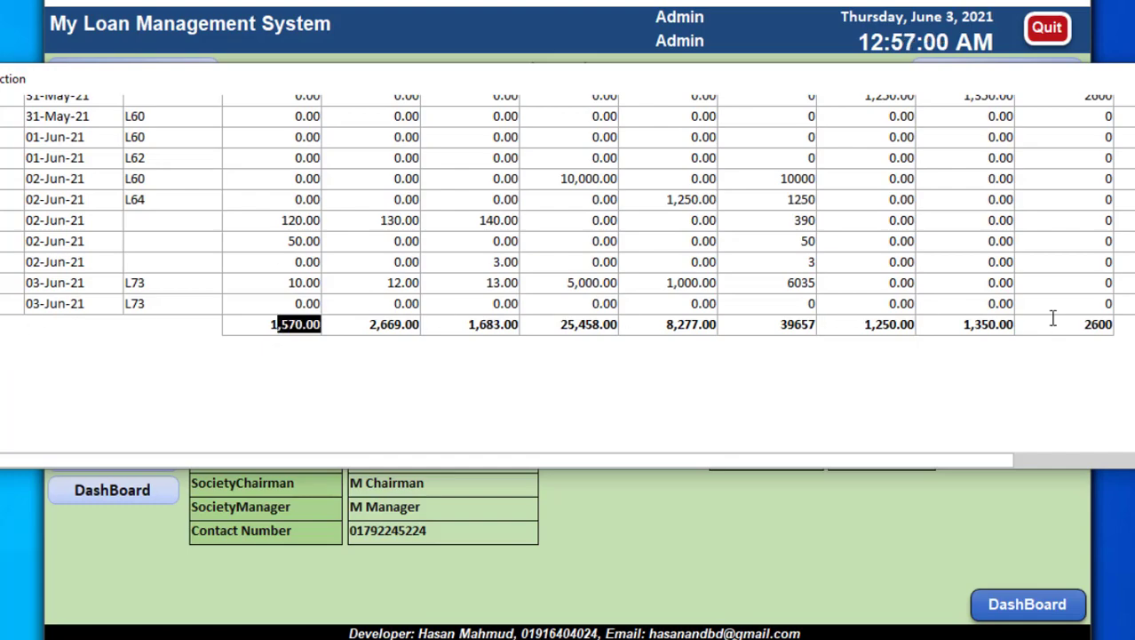
{"action": "scroll", "coordinate": [567, 213], "scroll_direction": "up", "scroll_amount": 10}
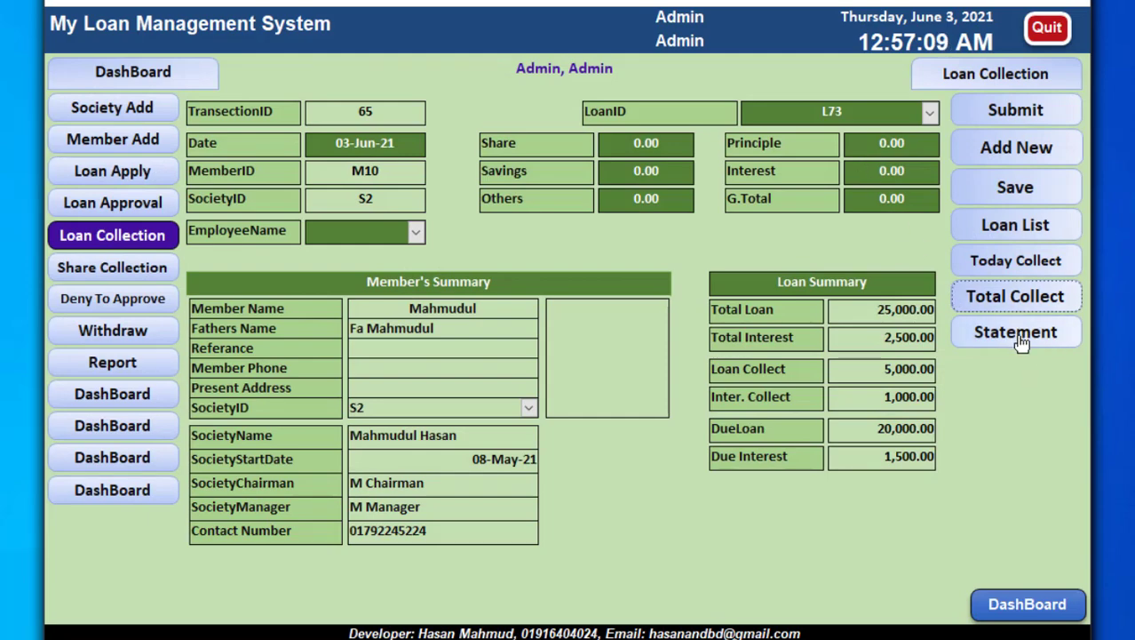
{"action": "left_click", "coordinate": [1021, 344]}
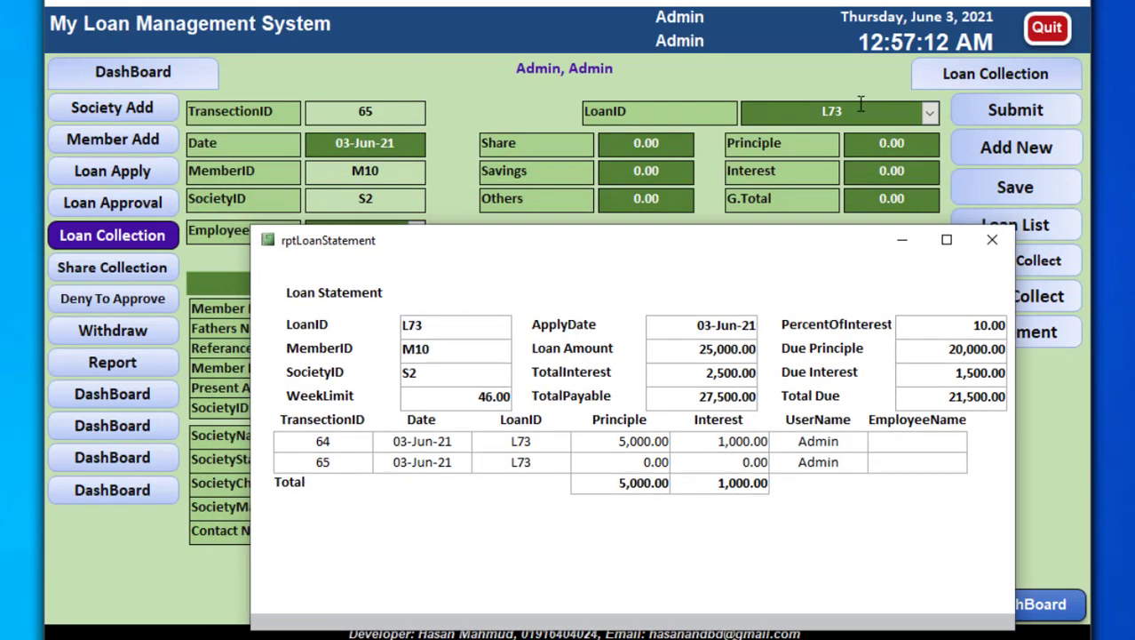
{"action": "left_click", "coordinate": [860, 104]}
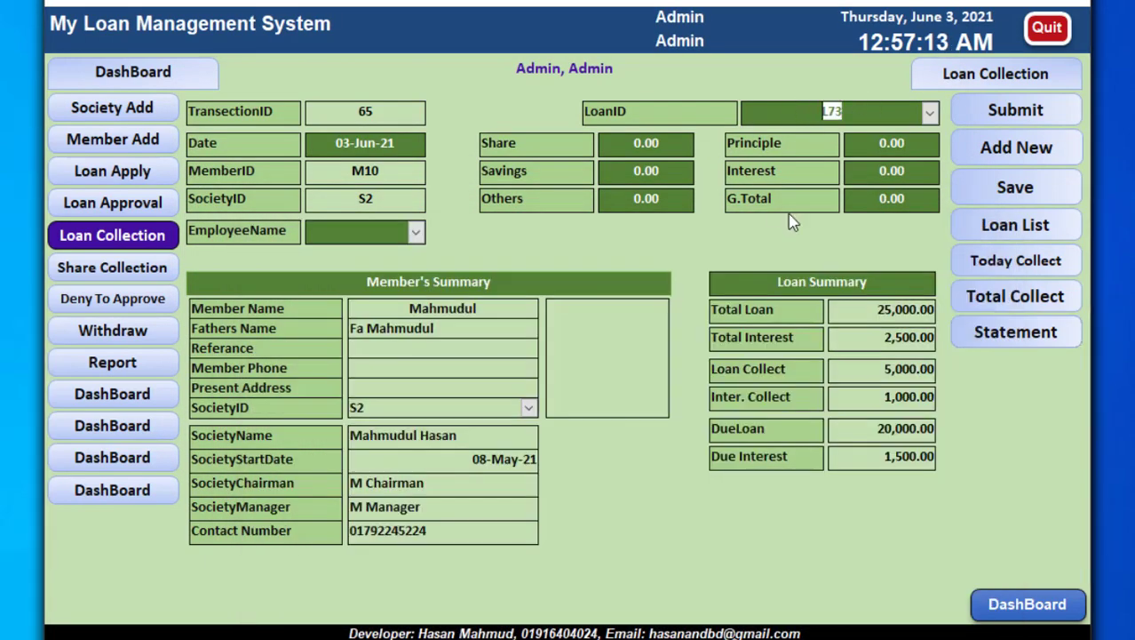
{"action": "left_click", "coordinate": [996, 347]}
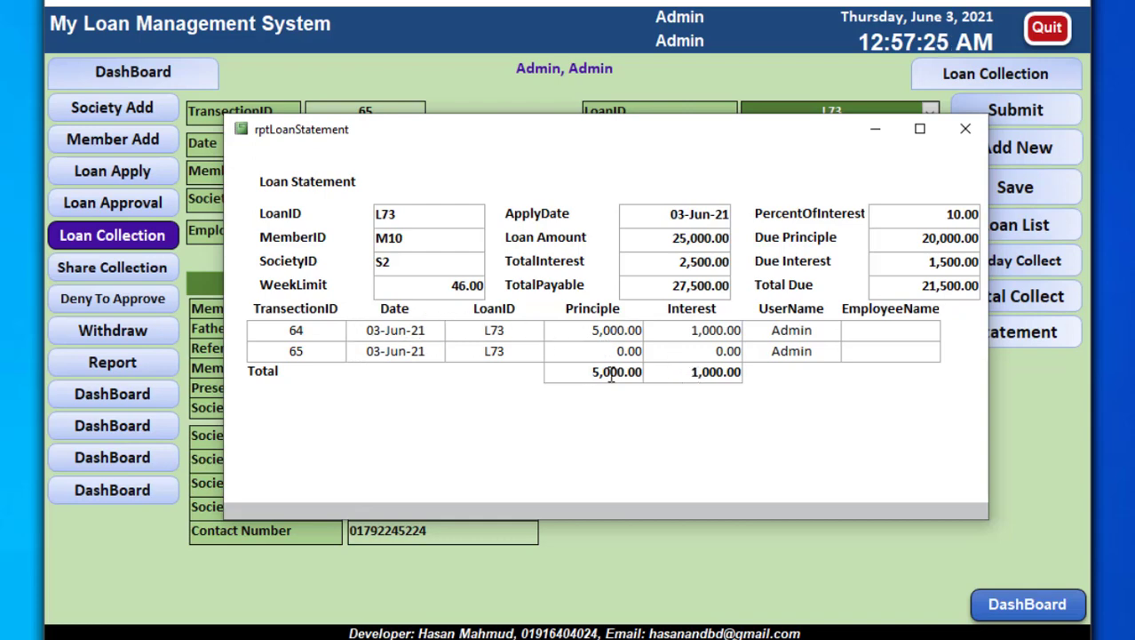
{"action": "left_click", "coordinate": [966, 129]}
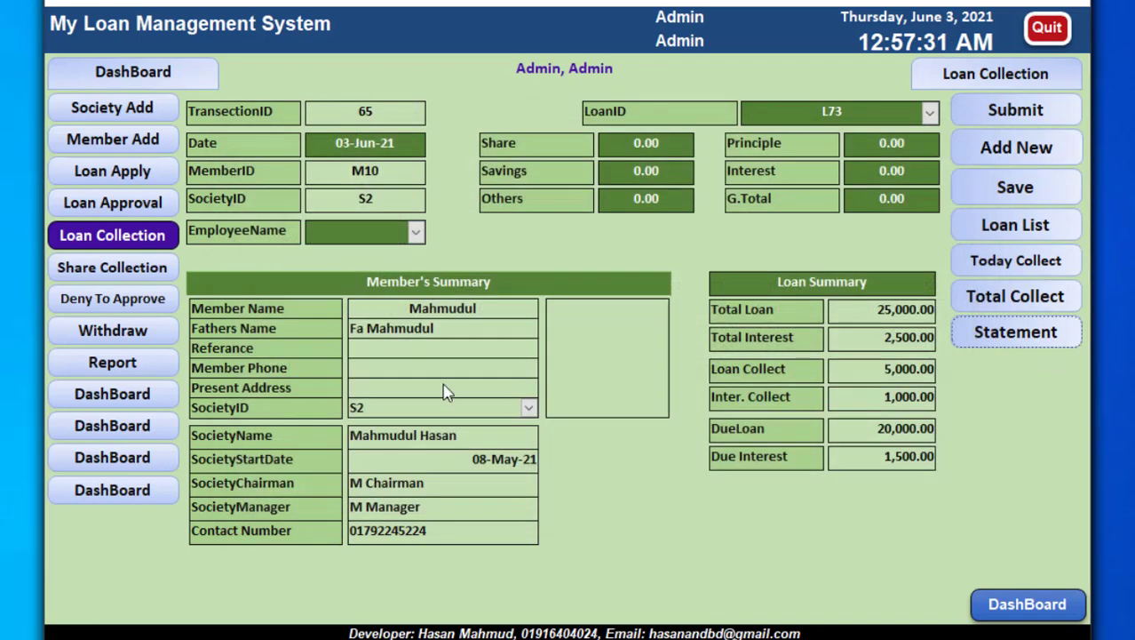
- Start a Share Collection entry for member M13, with Share and Savings at 0.00
{"action": "left_click", "coordinate": [139, 283]}
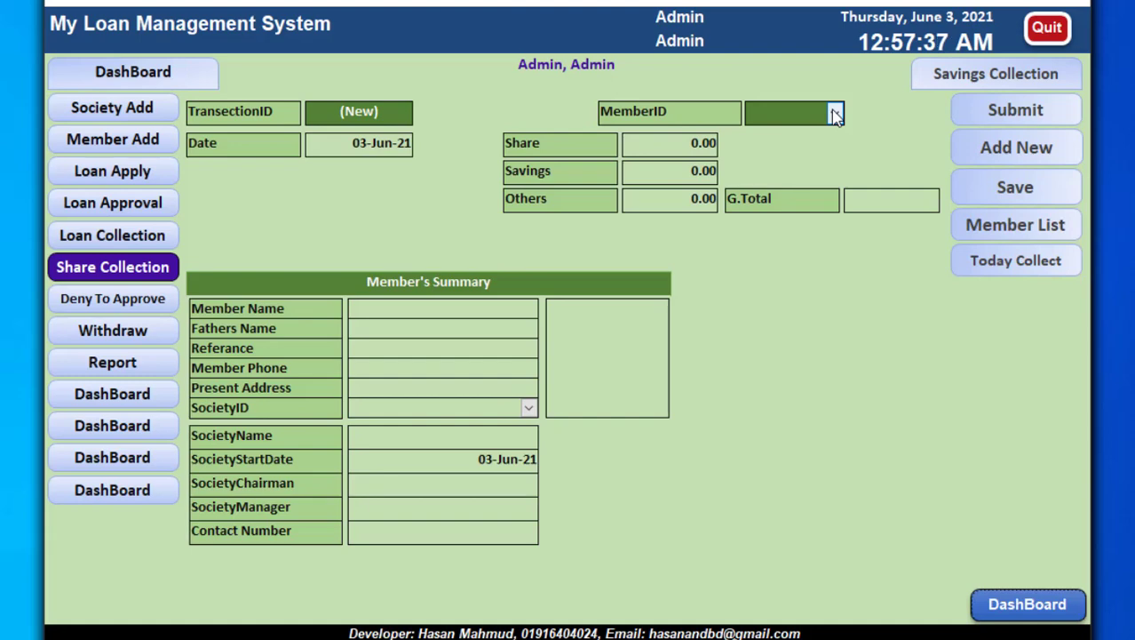
{"action": "left_click", "coordinate": [835, 113]}
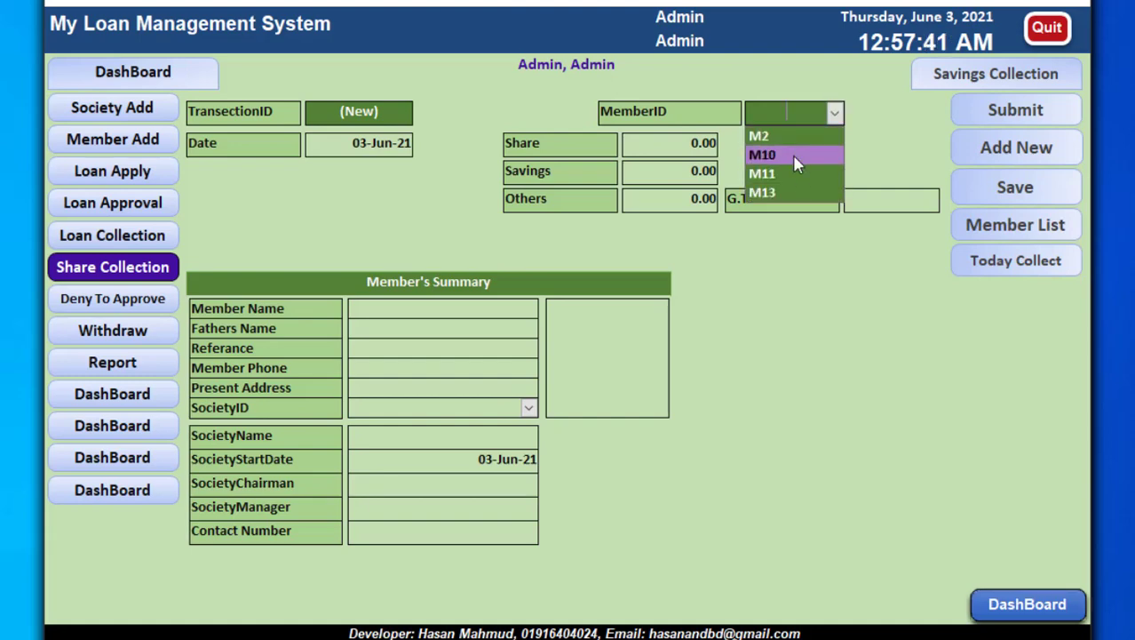
{"action": "left_click", "coordinate": [792, 155]}
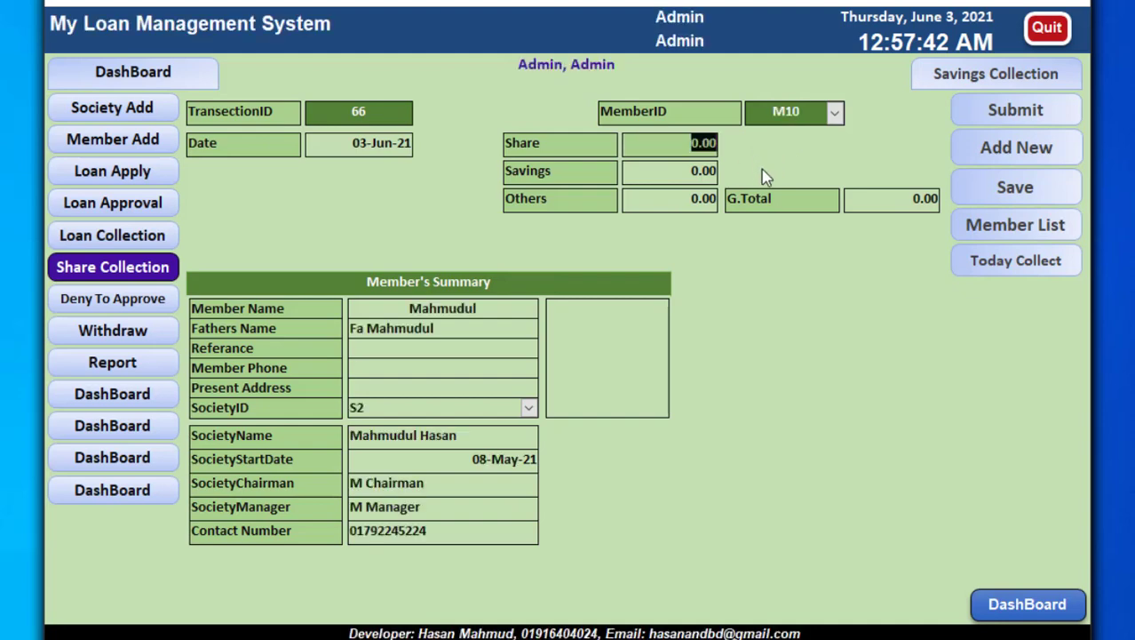
{"action": "left_click", "coordinate": [835, 112]}
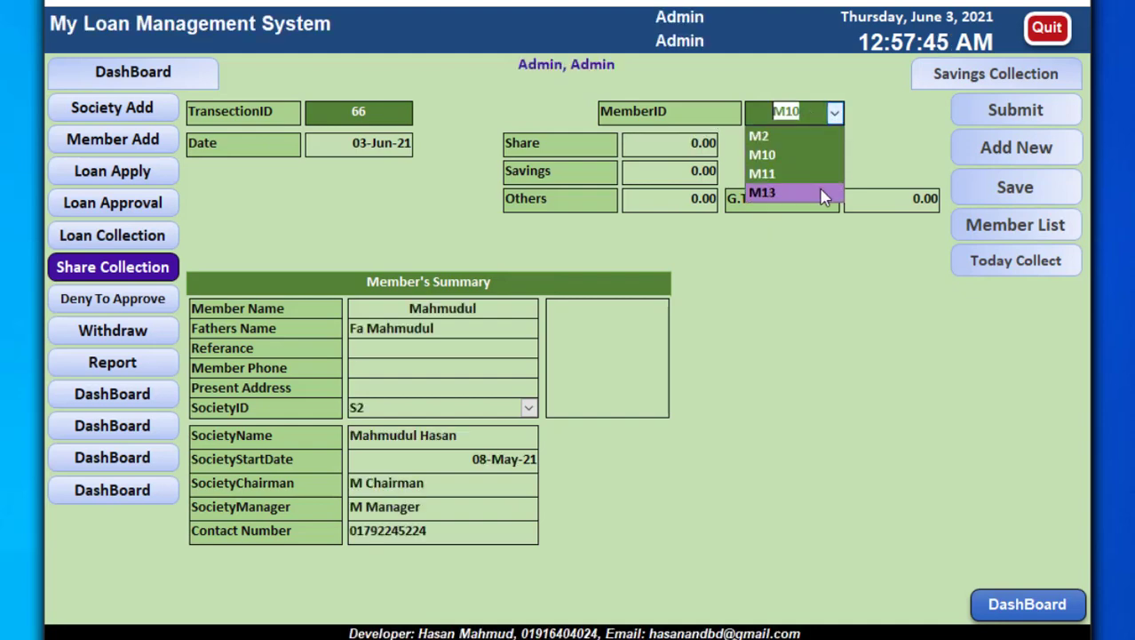
{"action": "left_click", "coordinate": [800, 192]}
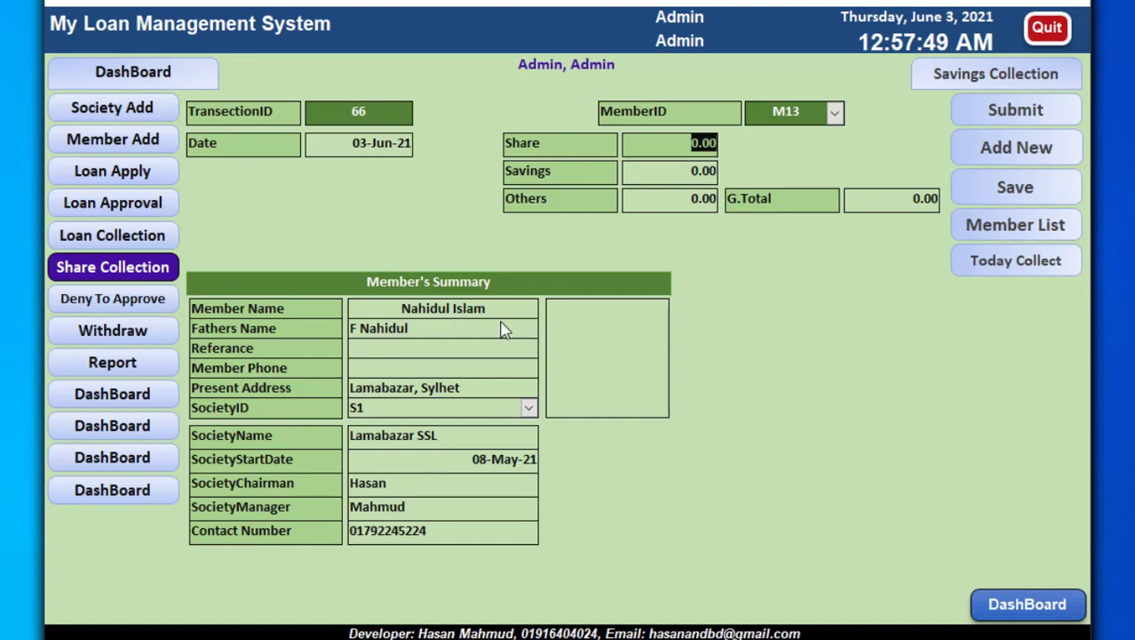
{"action": "left_click", "coordinate": [663, 170]}
{"action": "left_click", "coordinate": [672, 145]}
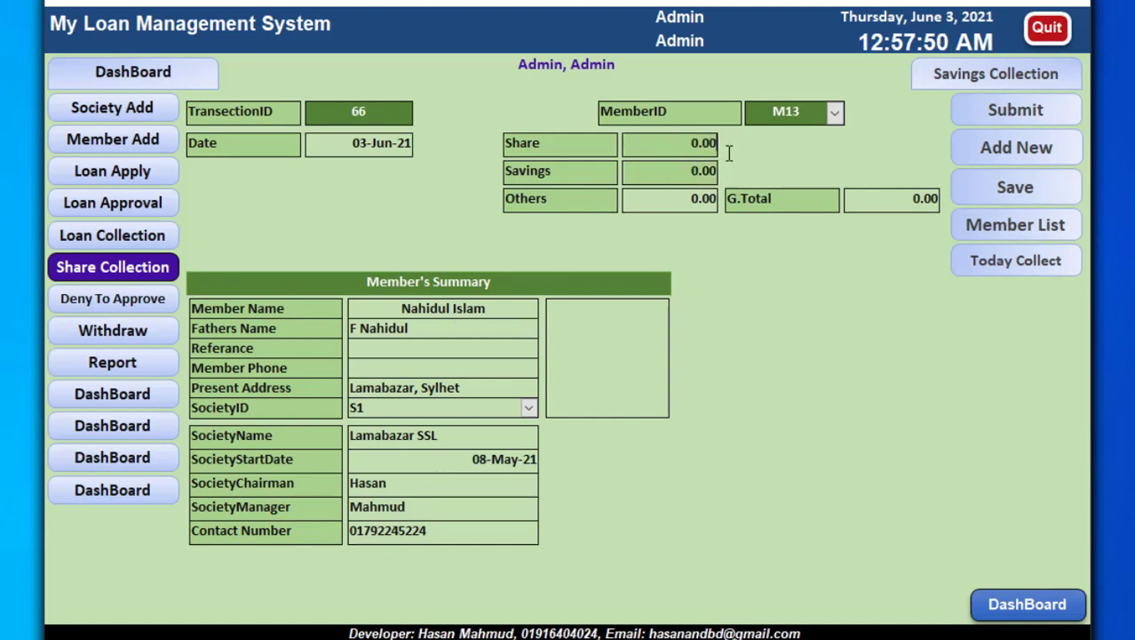
{"action": "double_click", "coordinate": [728, 147]}
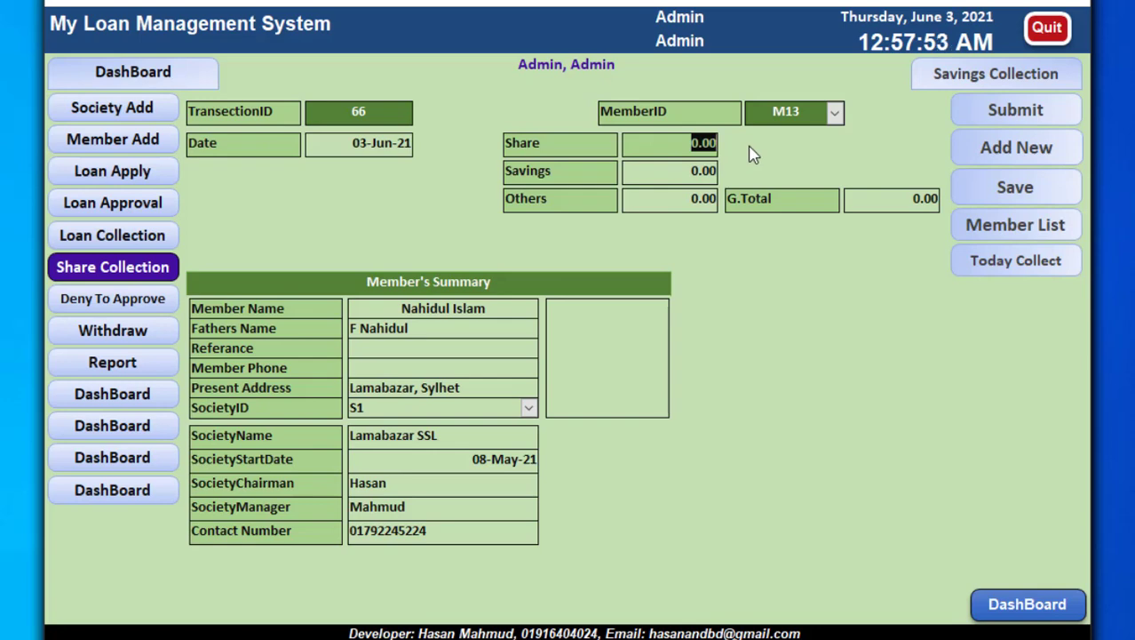
{"action": "double_click", "coordinate": [709, 171]}
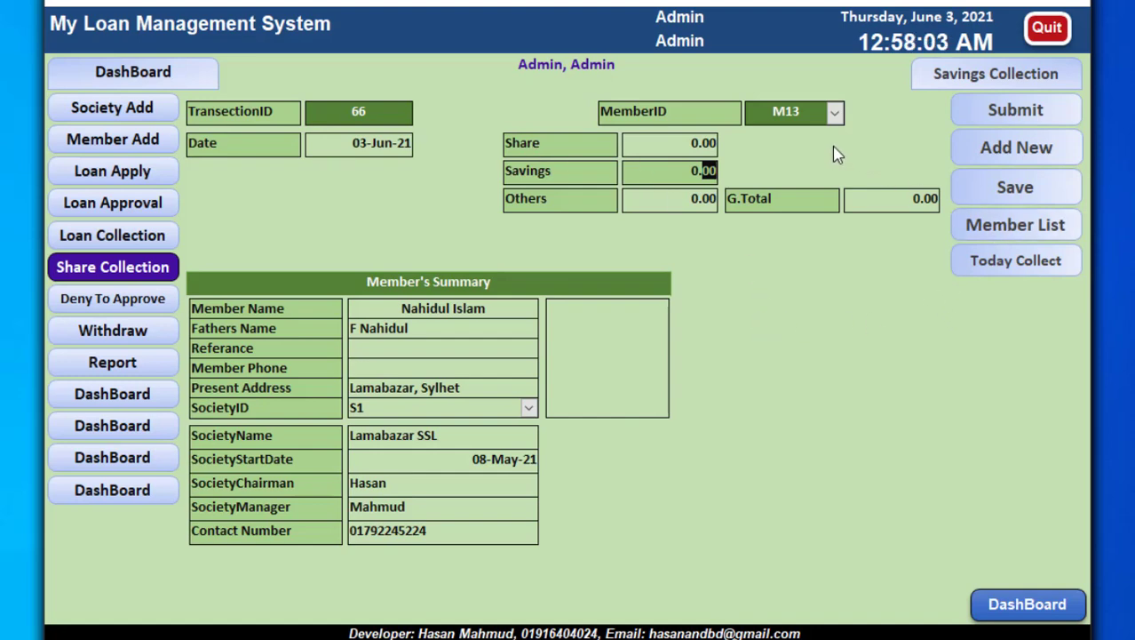
- View and close the Member List report, then switch to the Deny To Approve form
{"action": "left_click", "coordinate": [1029, 225]}
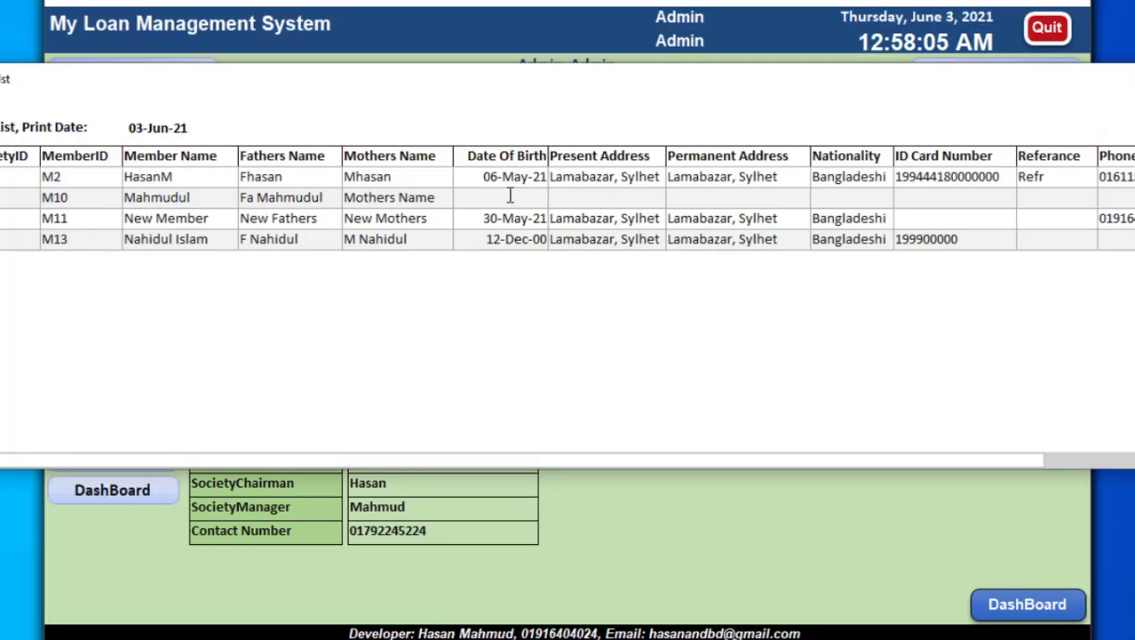
{"action": "key", "text": "Escape"}
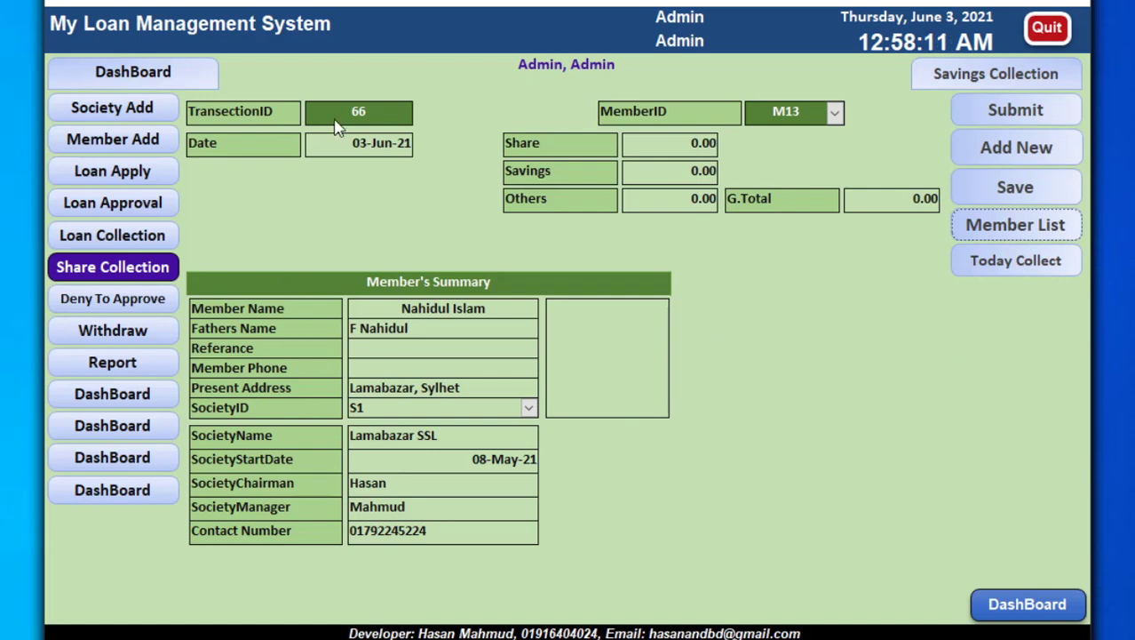
{"action": "left_click", "coordinate": [118, 313]}
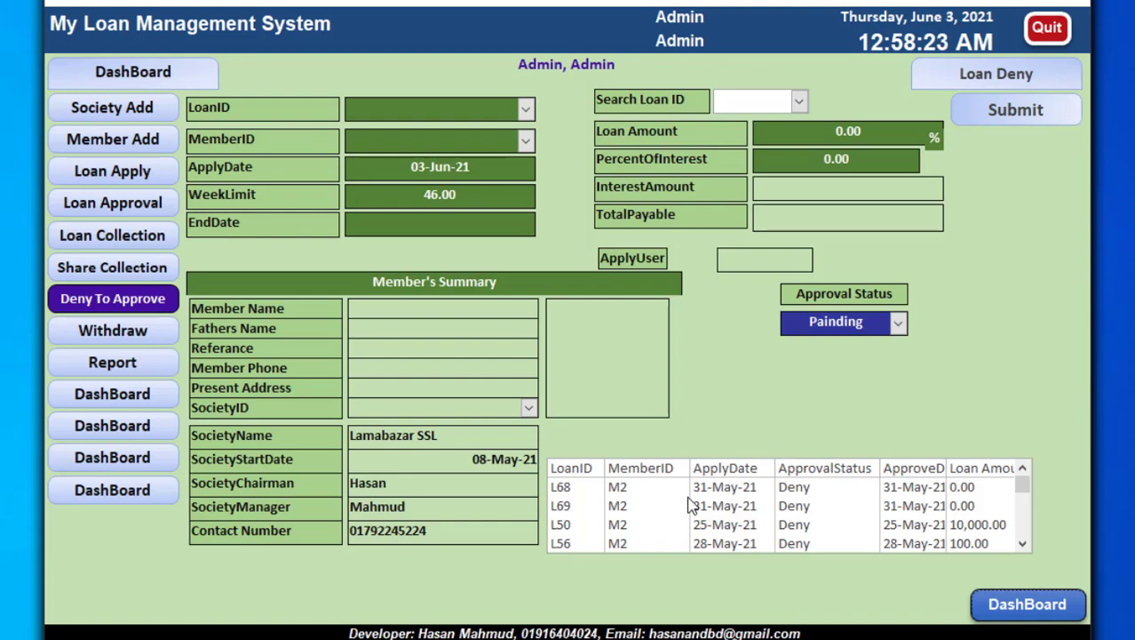
- Browse denied loans L68, L69, L50, L56, L58 and L59 in the Loan Deny grid
{"action": "scroll", "coordinate": [640, 540], "scroll_direction": "down", "scroll_amount": 1}
{"action": "scroll", "coordinate": [625, 539], "scroll_direction": "up", "scroll_amount": 1}
{"action": "scroll", "coordinate": [631, 530], "scroll_direction": "down", "scroll_amount": 1}
{"action": "scroll", "coordinate": [638, 528], "scroll_direction": "up", "scroll_amount": 1}
{"action": "left_click", "coordinate": [654, 493]}
{"action": "left_click", "coordinate": [656, 505]}
{"action": "left_click", "coordinate": [664, 525]}
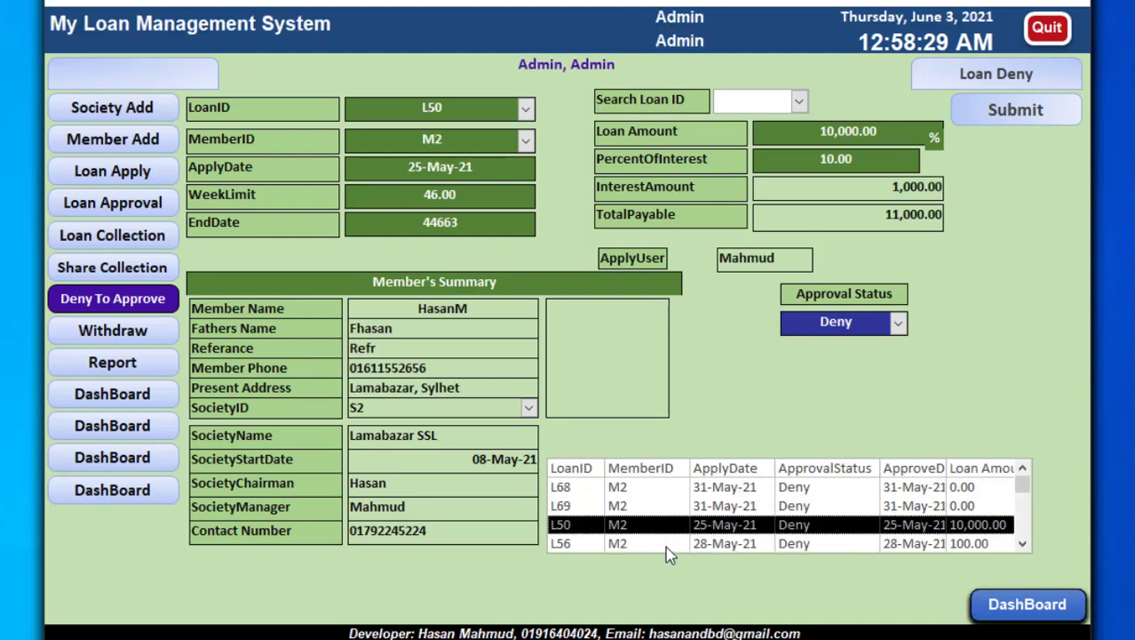
{"action": "left_click", "coordinate": [665, 544]}
{"action": "scroll", "coordinate": [667, 500], "scroll_direction": "up", "scroll_amount": 1}
{"action": "left_click", "coordinate": [666, 492]}
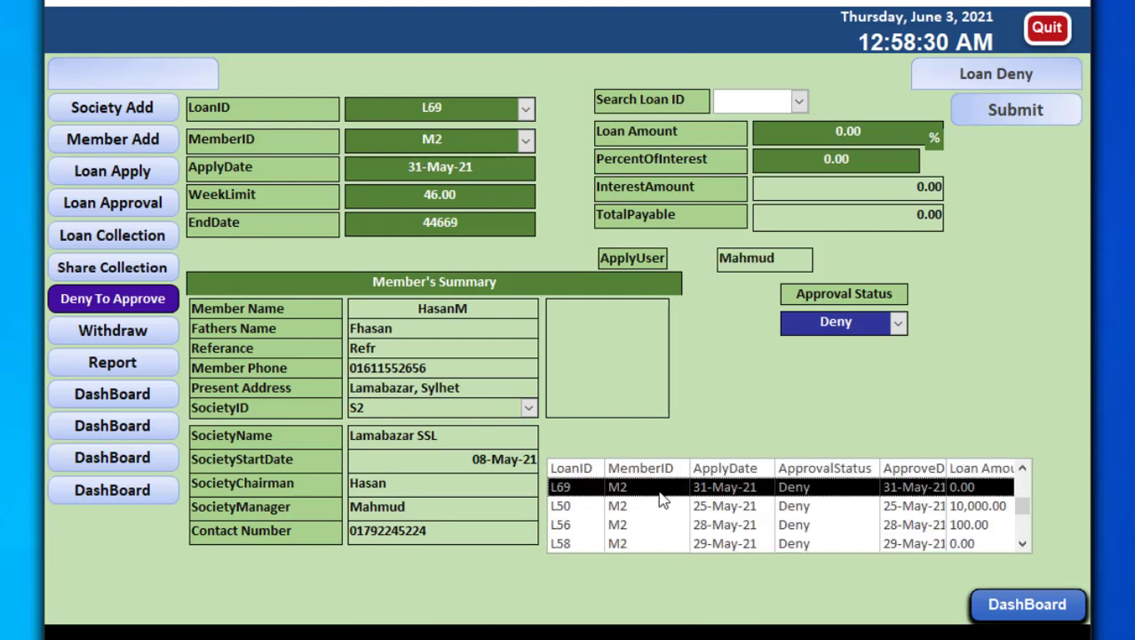
{"action": "scroll", "coordinate": [675, 533], "scroll_direction": "down", "scroll_amount": 1}
{"action": "left_click", "coordinate": [684, 544]}
{"action": "left_click", "coordinate": [686, 544]}
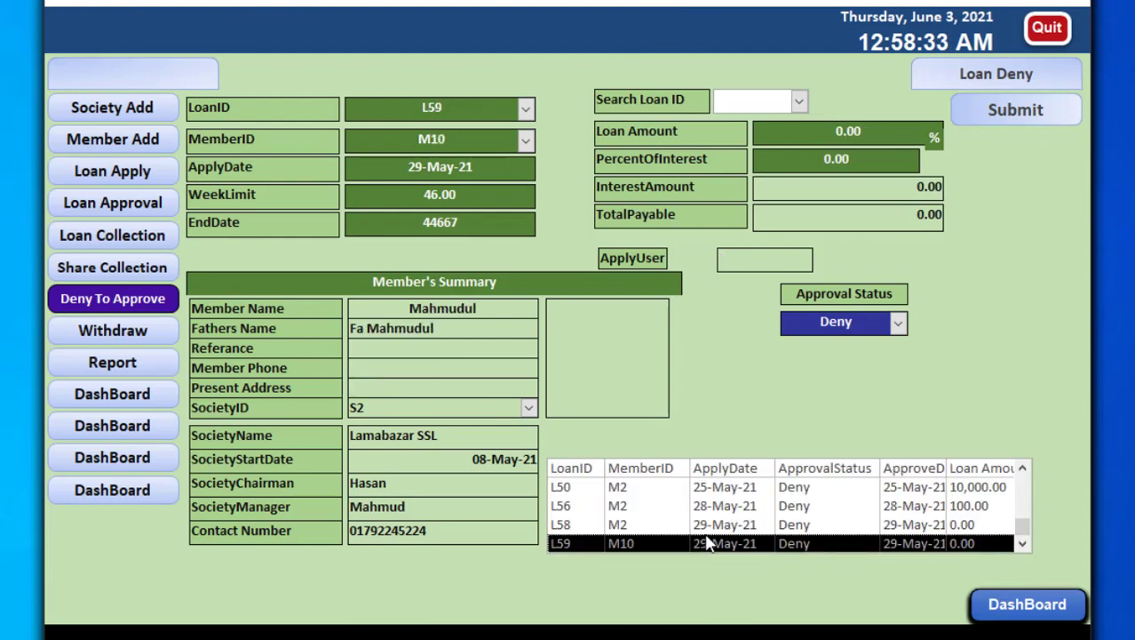
{"action": "left_click", "coordinate": [958, 505]}
- Load loan L50, set its approval status to Approved, and submit it
{"action": "left_click", "coordinate": [956, 487]}
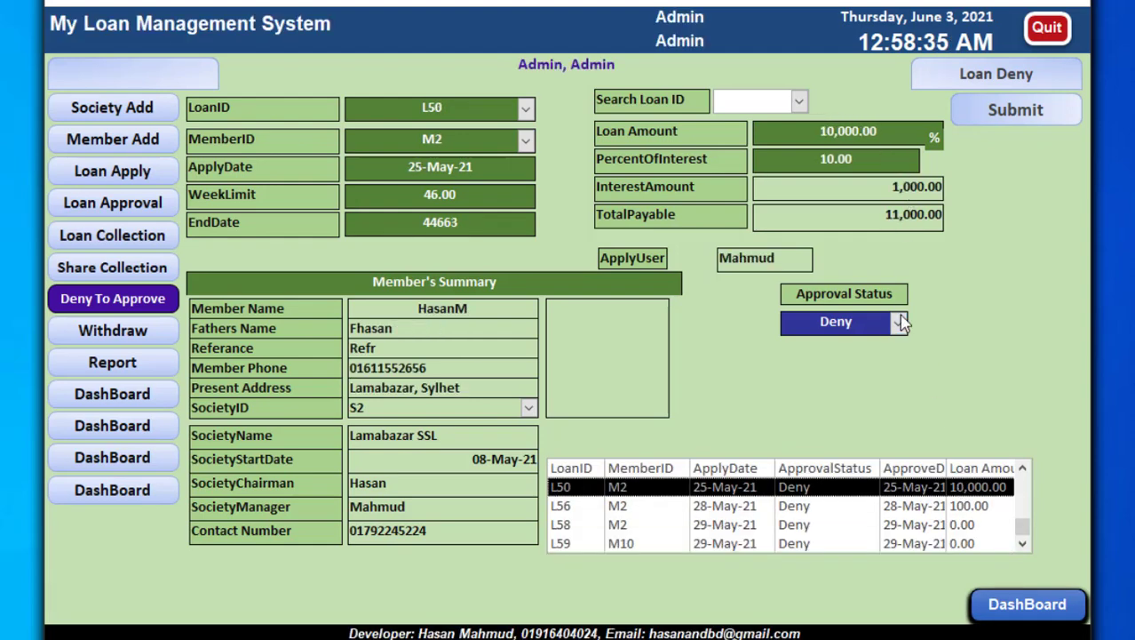
{"action": "left_click", "coordinate": [898, 325]}
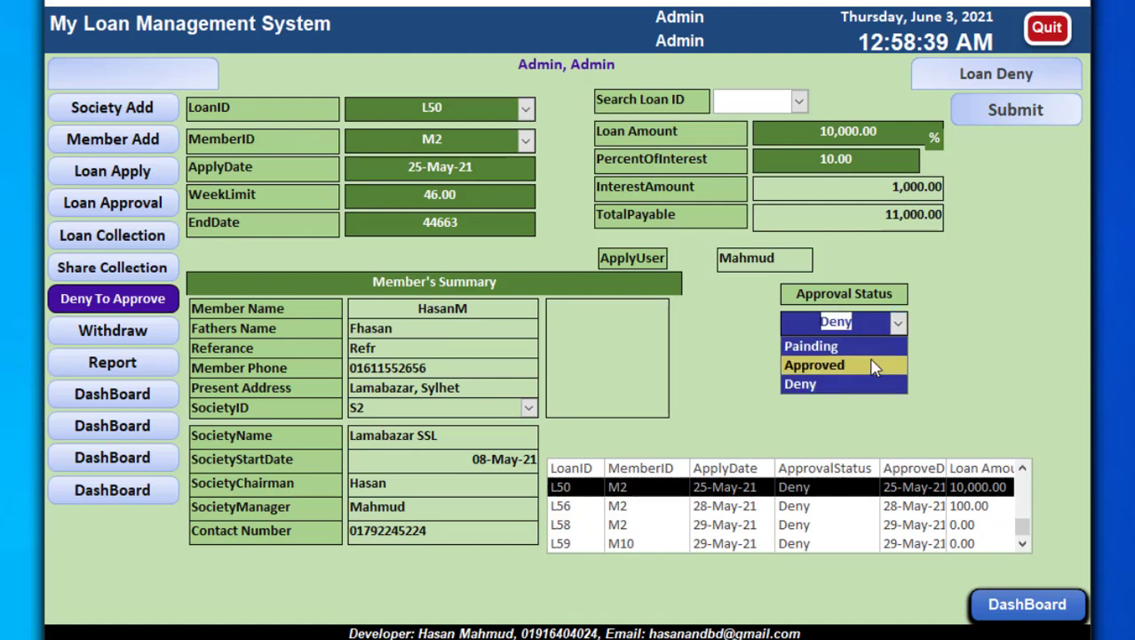
{"action": "key", "text": "Escape"}
{"action": "key", "text": "Up"}
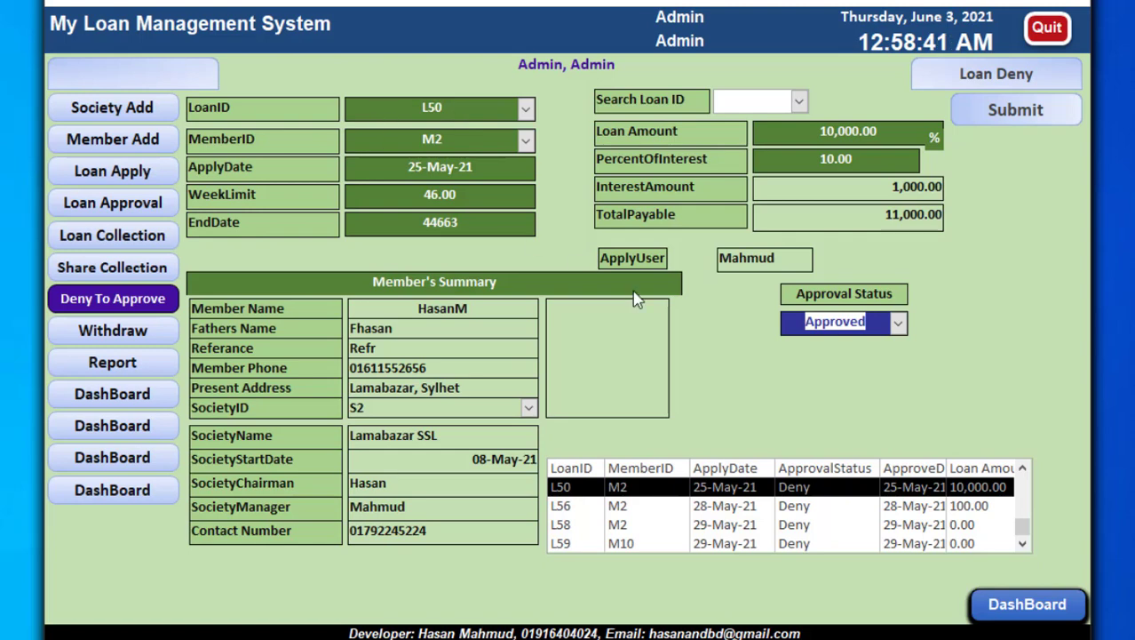
{"action": "left_click", "coordinate": [1030, 118]}
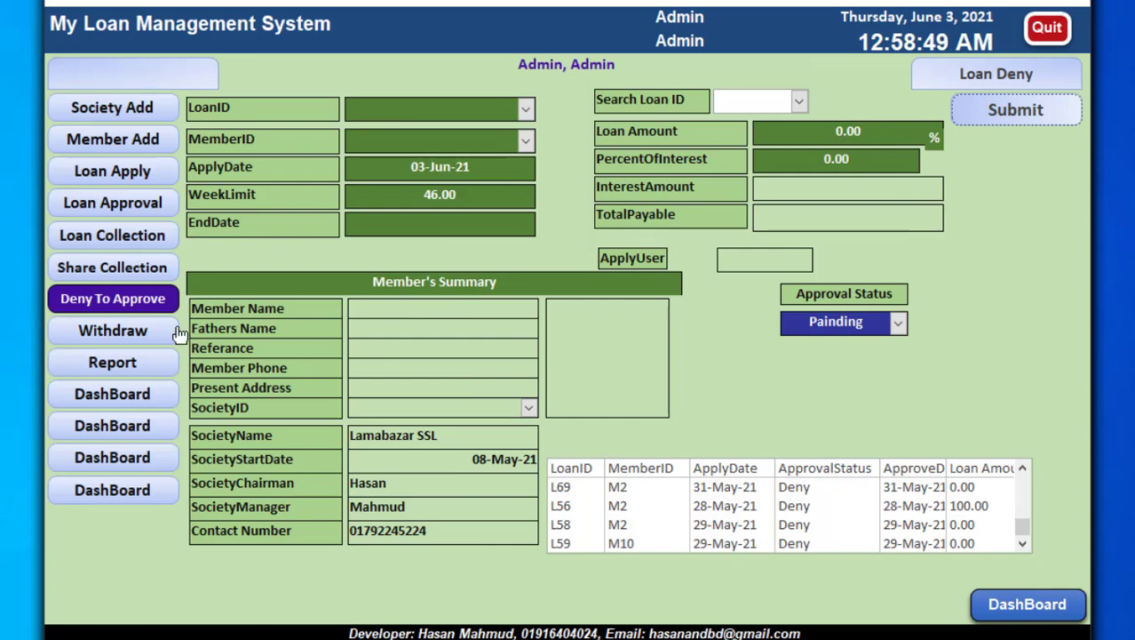
- Open Withdraw transaction 67, trying member M2 before choosing M11, with amounts left at 0.00
{"action": "left_click", "coordinate": [97, 329]}
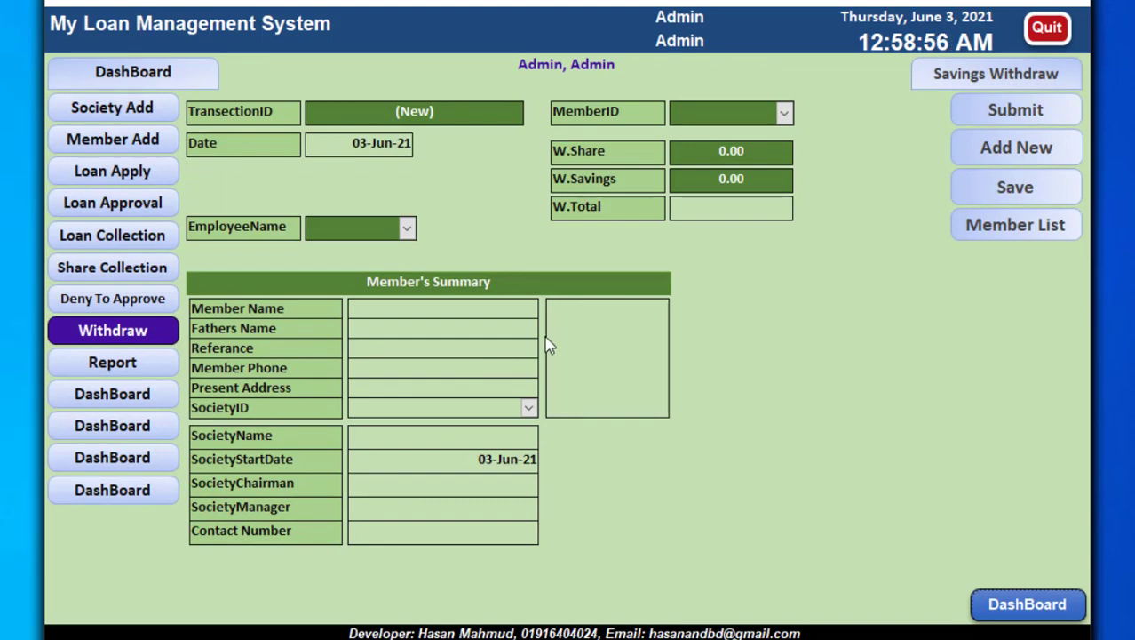
{"action": "left_click", "coordinate": [786, 113]}
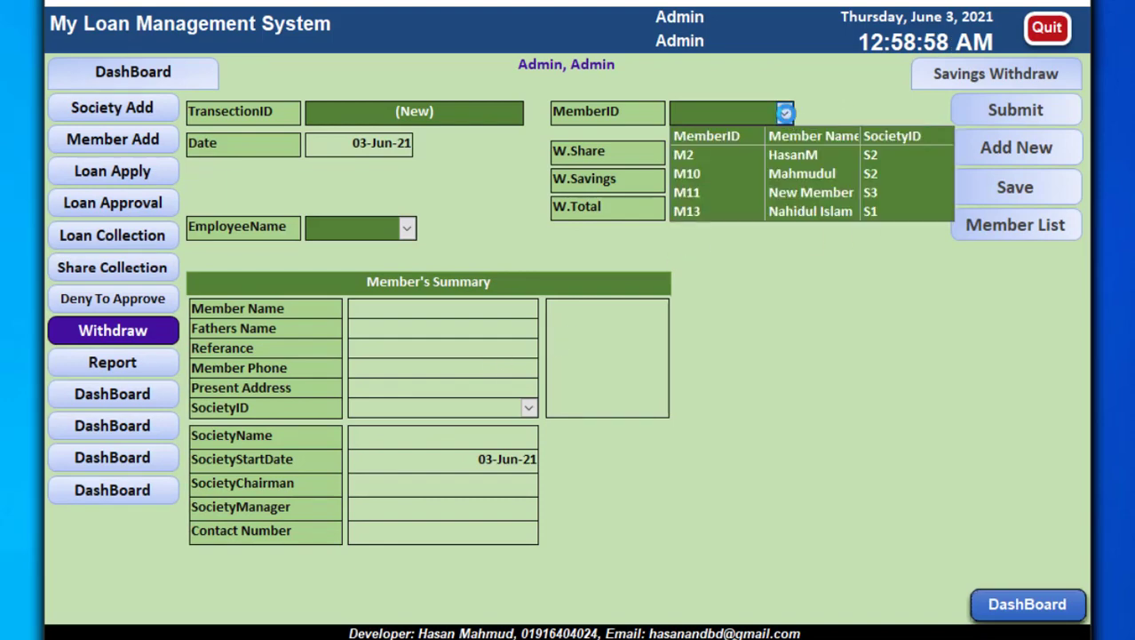
{"action": "left_click", "coordinate": [798, 176]}
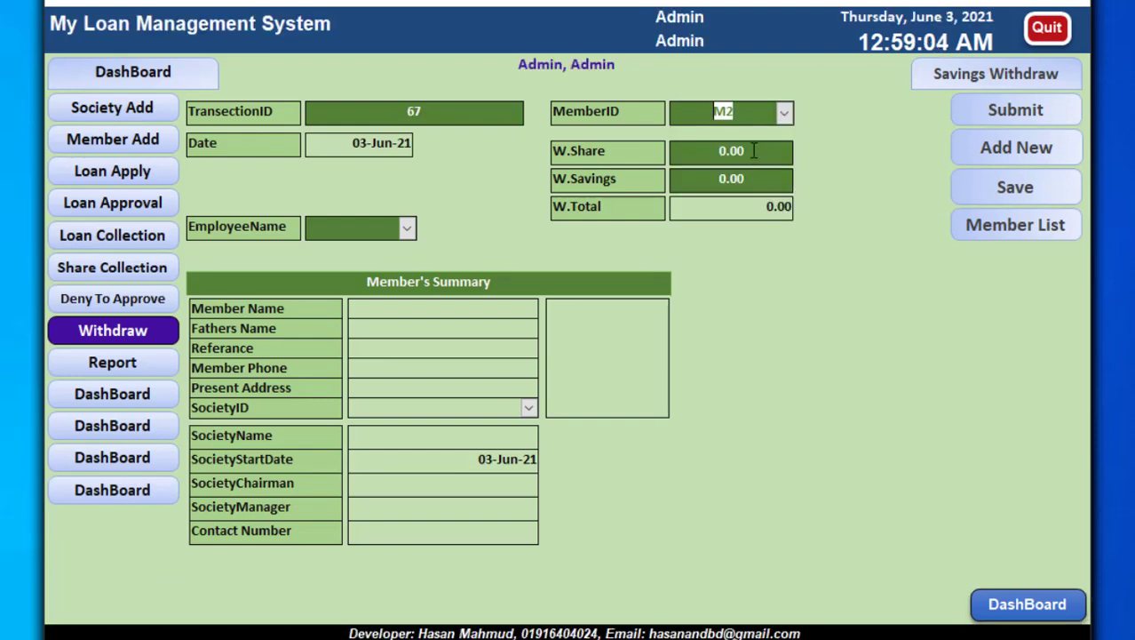
{"action": "key", "text": "Tab"}
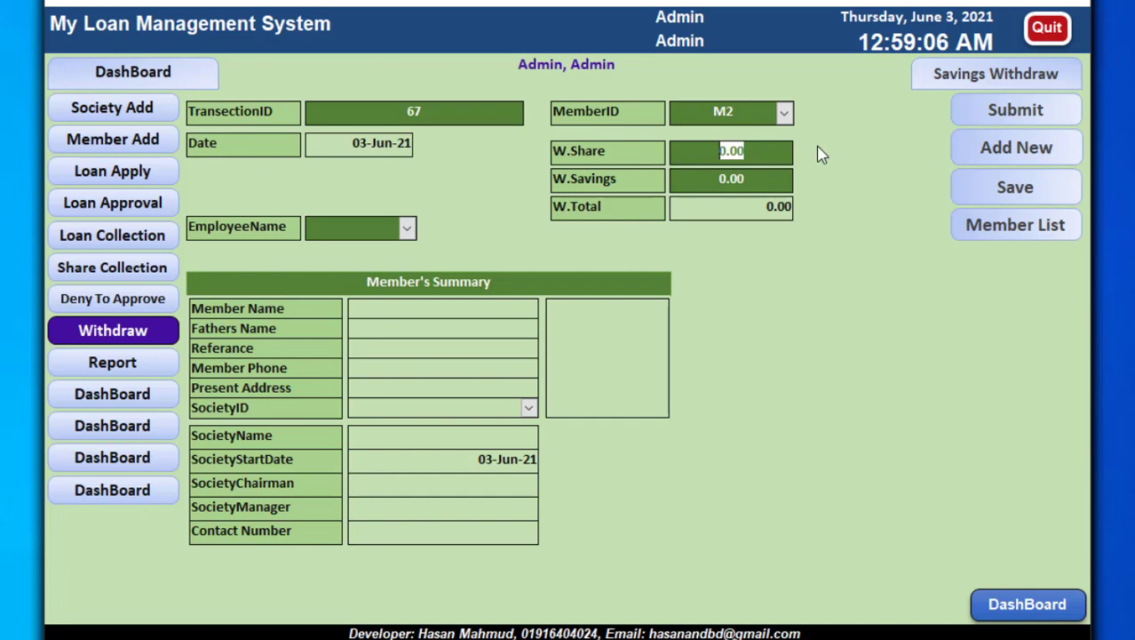
{"action": "key", "text": "Tab"}
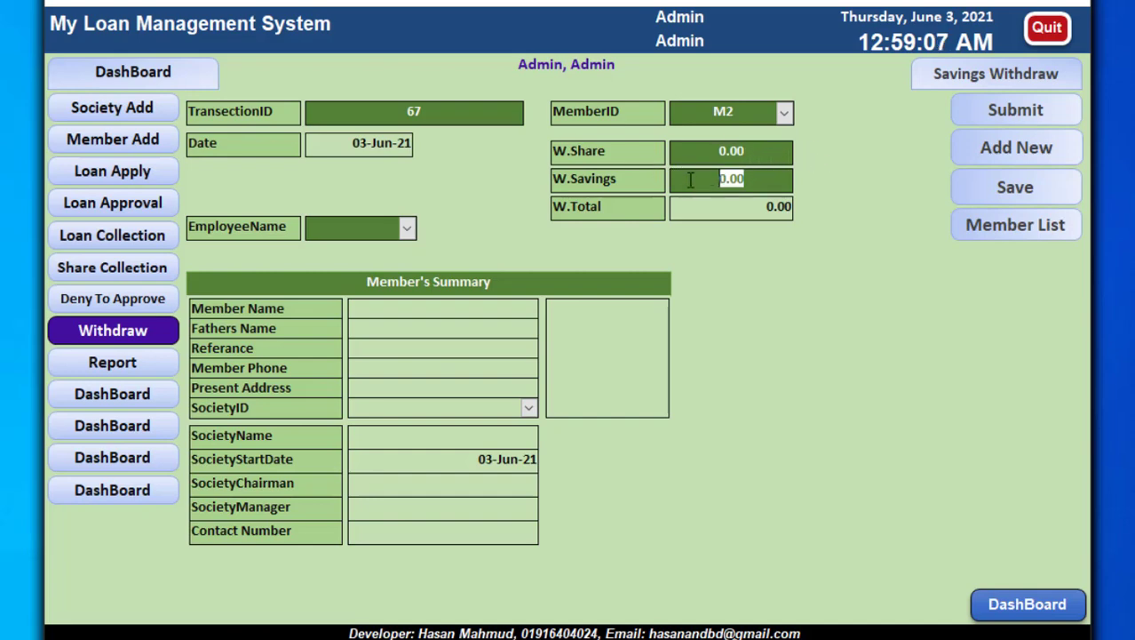
{"action": "left_click", "coordinate": [787, 118]}
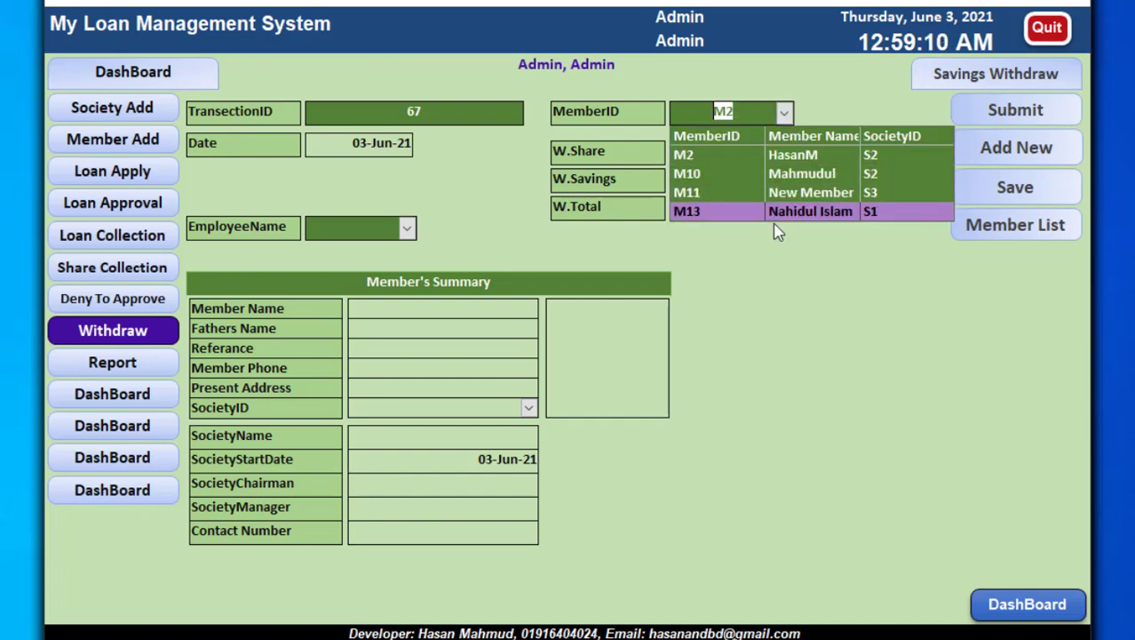
{"action": "left_click", "coordinate": [786, 190]}
{"action": "left_click", "coordinate": [753, 149]}
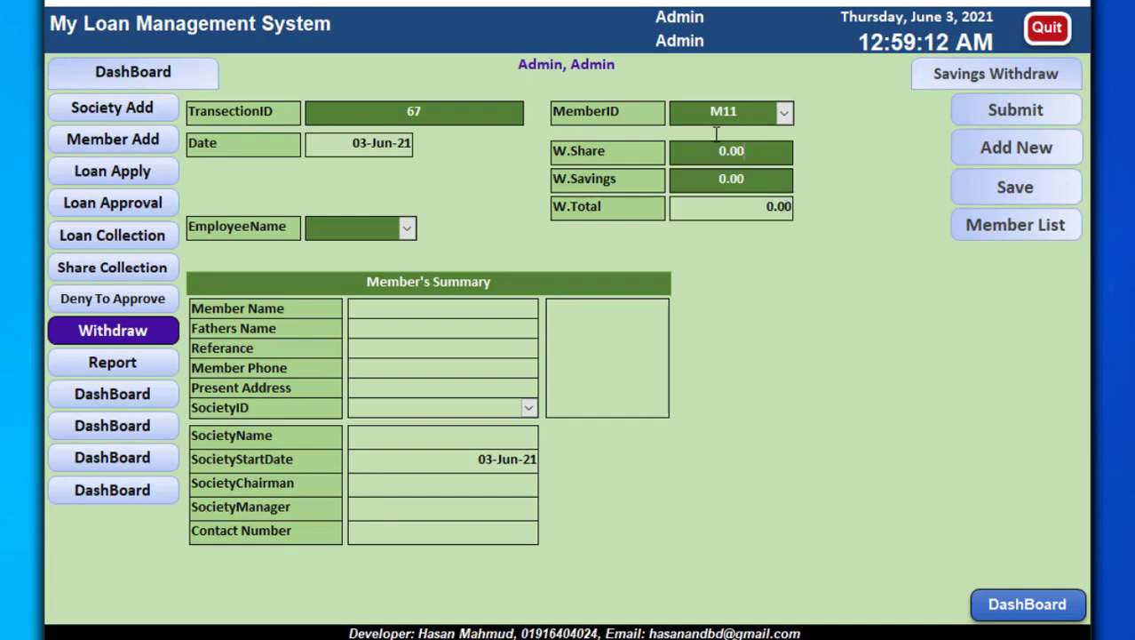
{"action": "left_click", "coordinate": [737, 207]}
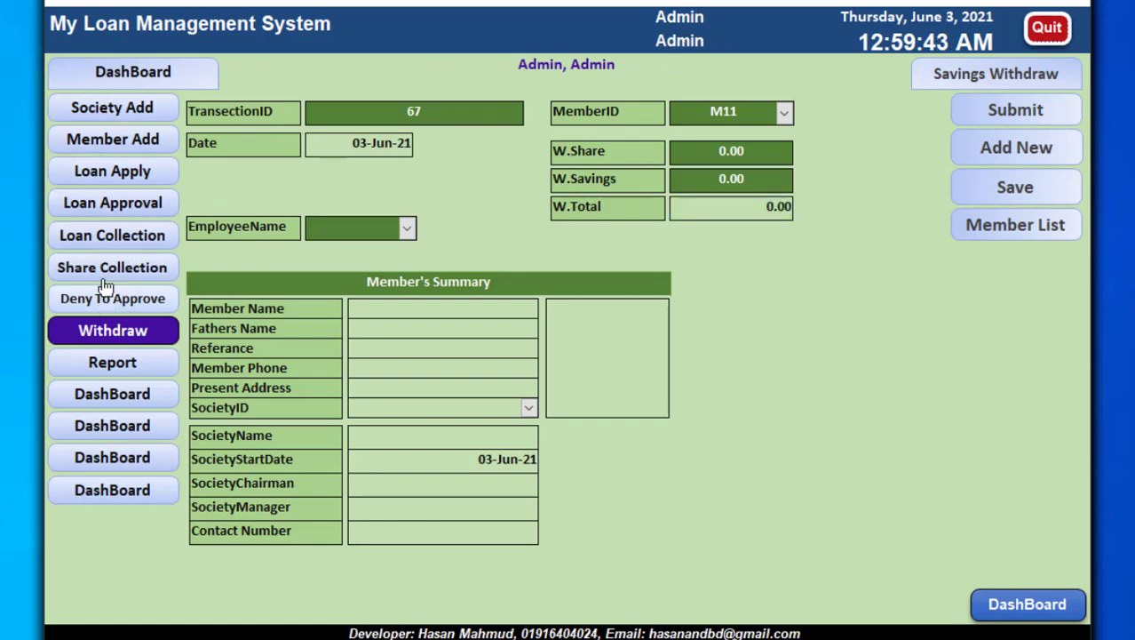
- Pass through the Loan Apply form to reach the Loan Approval form showing pending loans L70–L72
{"action": "left_click", "coordinate": [118, 179]}
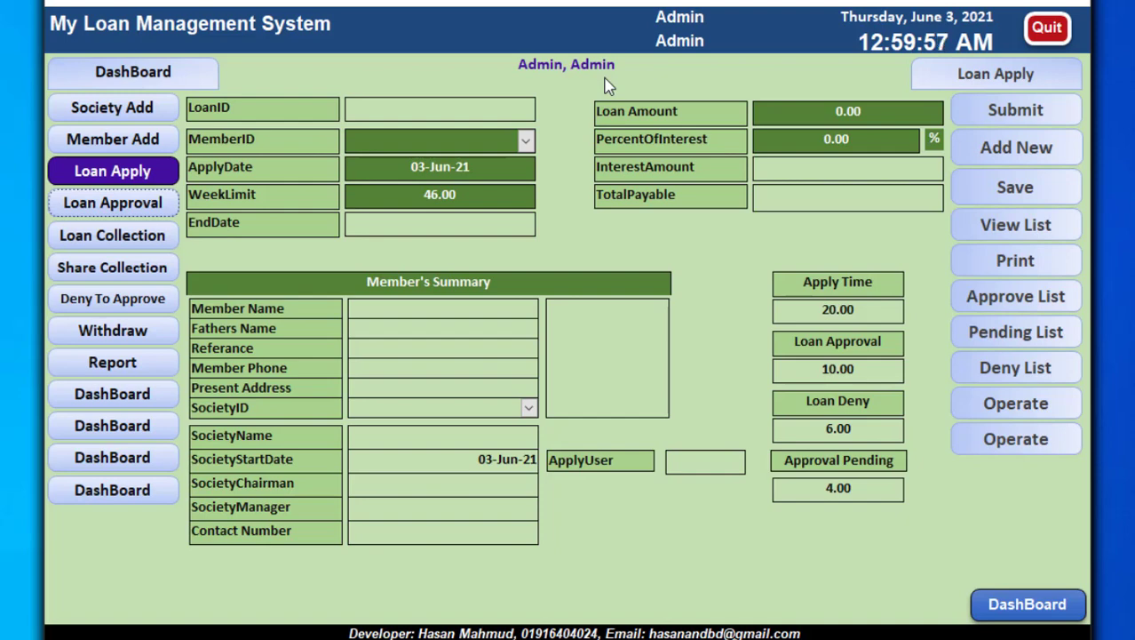
{"action": "left_click", "coordinate": [98, 201]}
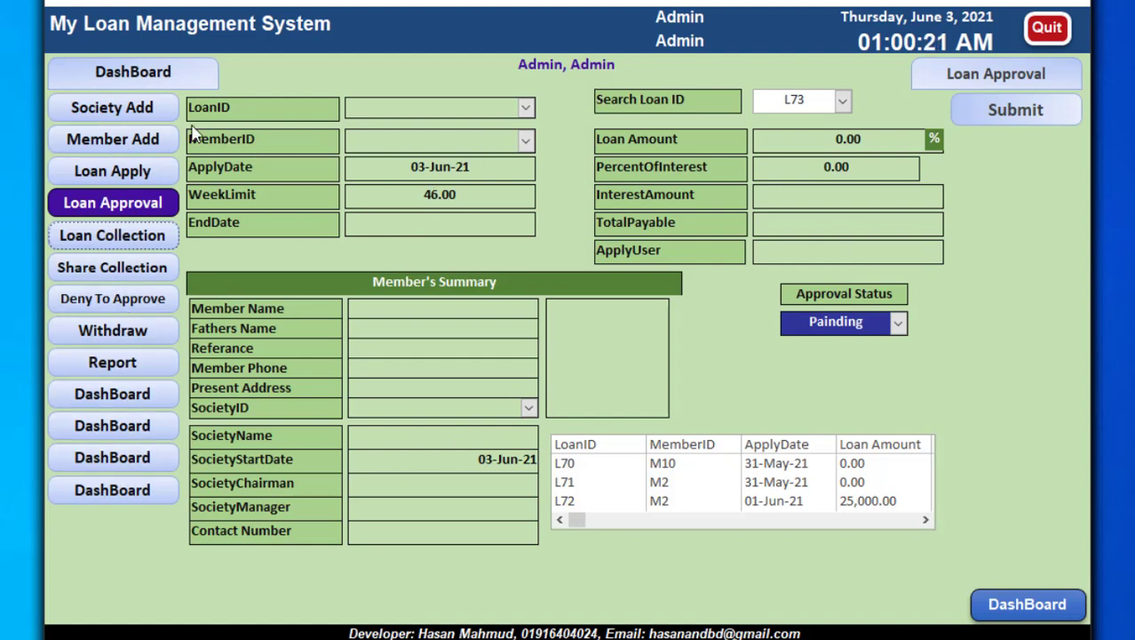
- Flip between the society entry, loan approval, loan collection, withdrawal, denied-loans and share collection forms
{"action": "left_click", "coordinate": [115, 109]}
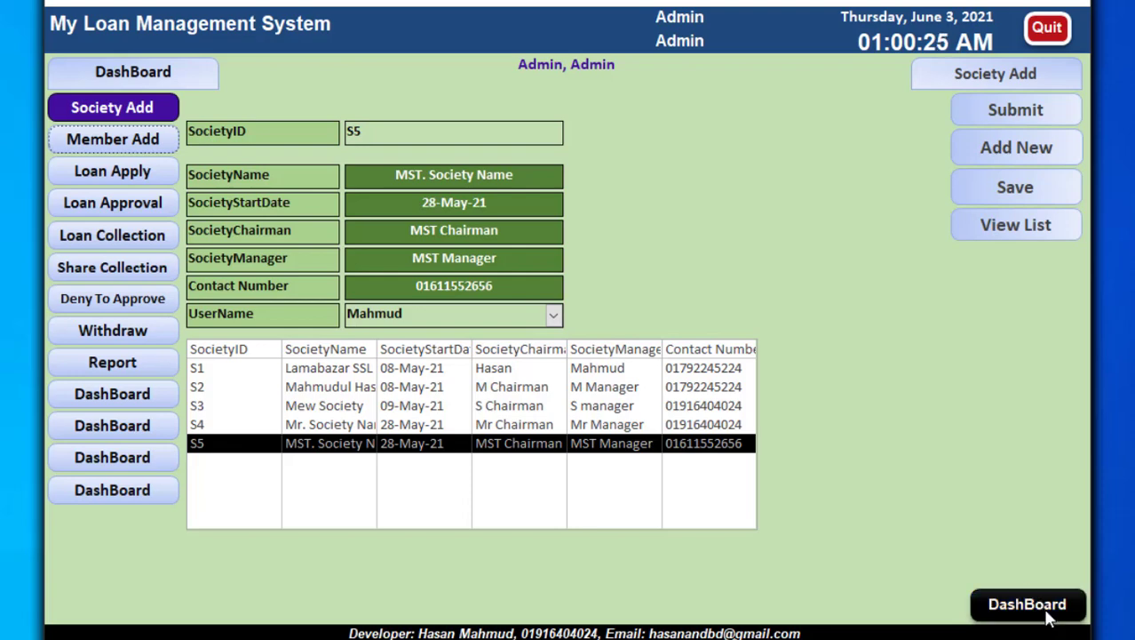
{"action": "left_click", "coordinate": [112, 203]}
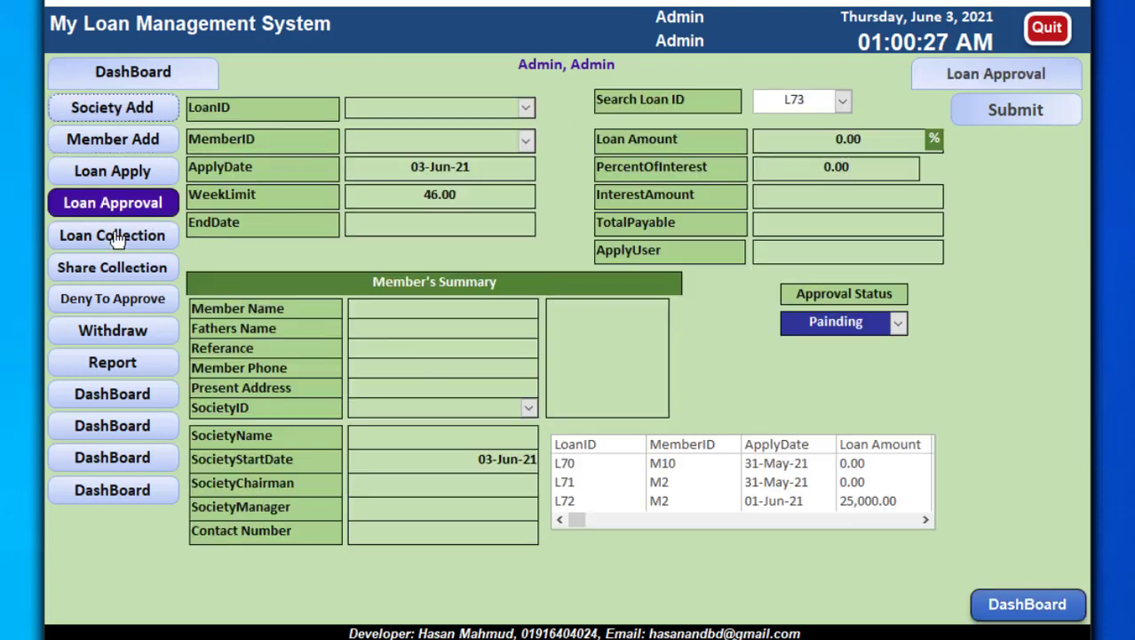
{"action": "left_click", "coordinate": [112, 234]}
{"action": "left_click", "coordinate": [105, 329]}
{"action": "left_click", "coordinate": [114, 298]}
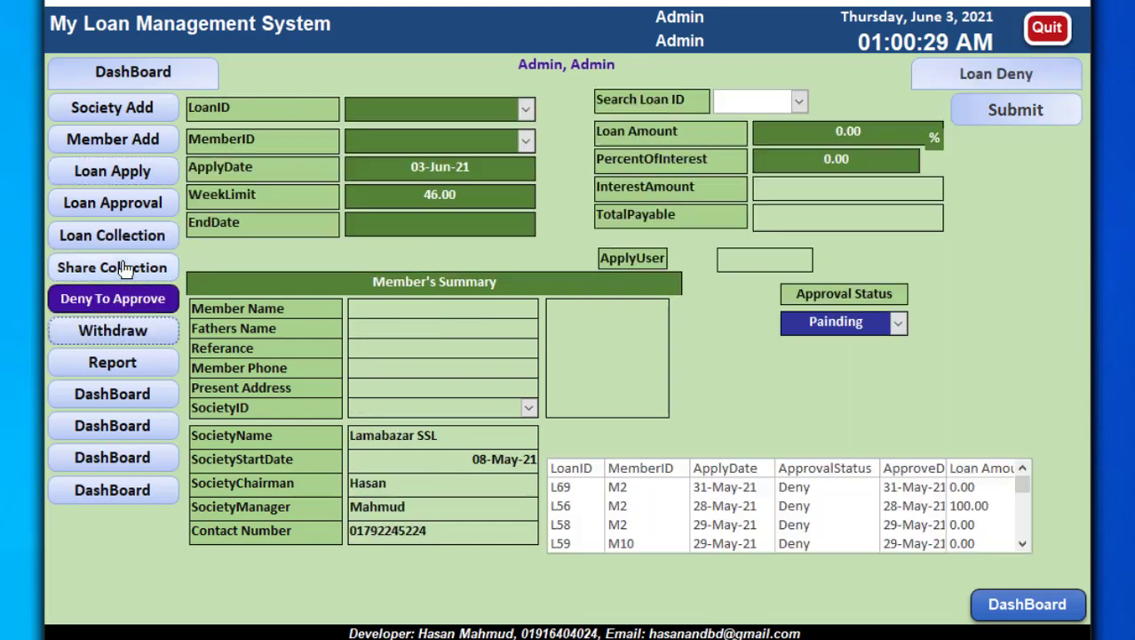
{"action": "left_click", "coordinate": [120, 267]}
{"action": "left_click", "coordinate": [125, 204]}
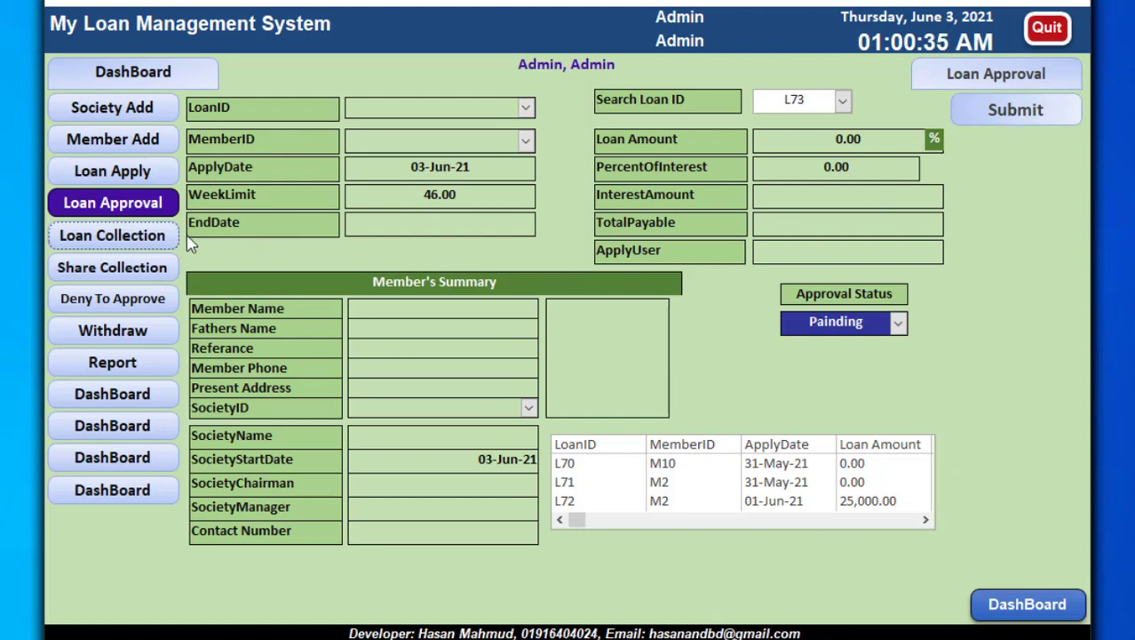
- Cycle through the sidebar forms from loan collection up to society entry, then down to denied loans
{"action": "left_click", "coordinate": [113, 236]}
{"action": "left_click", "coordinate": [103, 201]}
{"action": "left_click", "coordinate": [107, 171]}
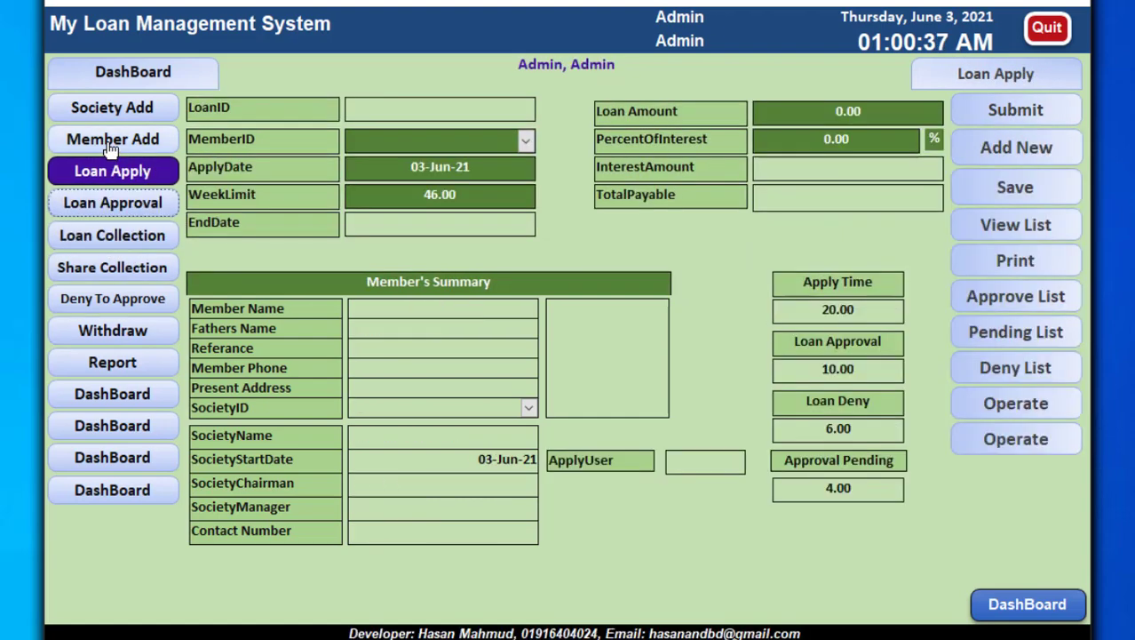
{"action": "left_click", "coordinate": [109, 139]}
{"action": "left_click", "coordinate": [118, 114]}
{"action": "left_click", "coordinate": [121, 145]}
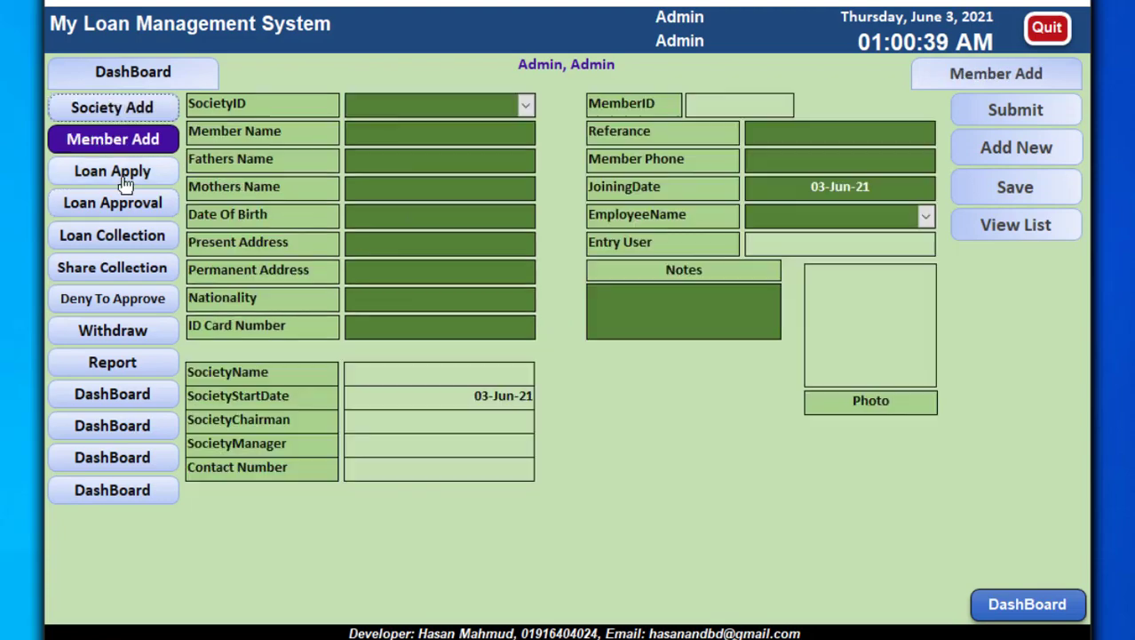
{"action": "left_click", "coordinate": [122, 174]}
{"action": "left_click", "coordinate": [124, 213]}
{"action": "left_click", "coordinate": [98, 236]}
{"action": "left_click", "coordinate": [138, 266]}
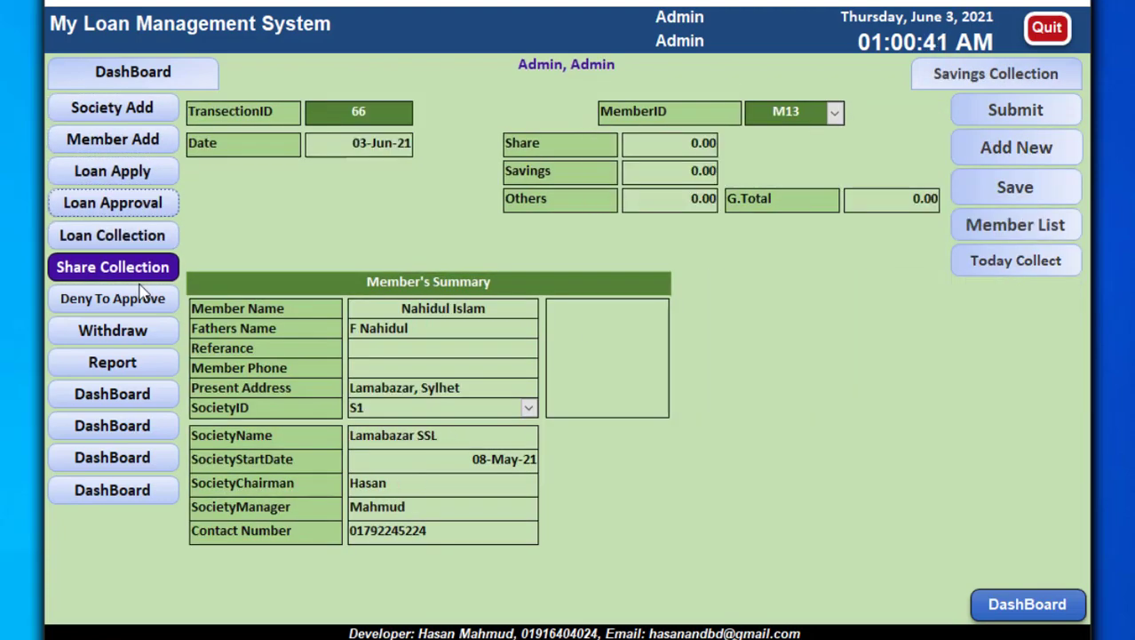
{"action": "left_click", "coordinate": [140, 297]}
- Browse the collection, approval, application, member, society and share forms, ending on Deny To Approve
{"action": "left_click", "coordinate": [112, 235]}
{"action": "left_click", "coordinate": [112, 202]}
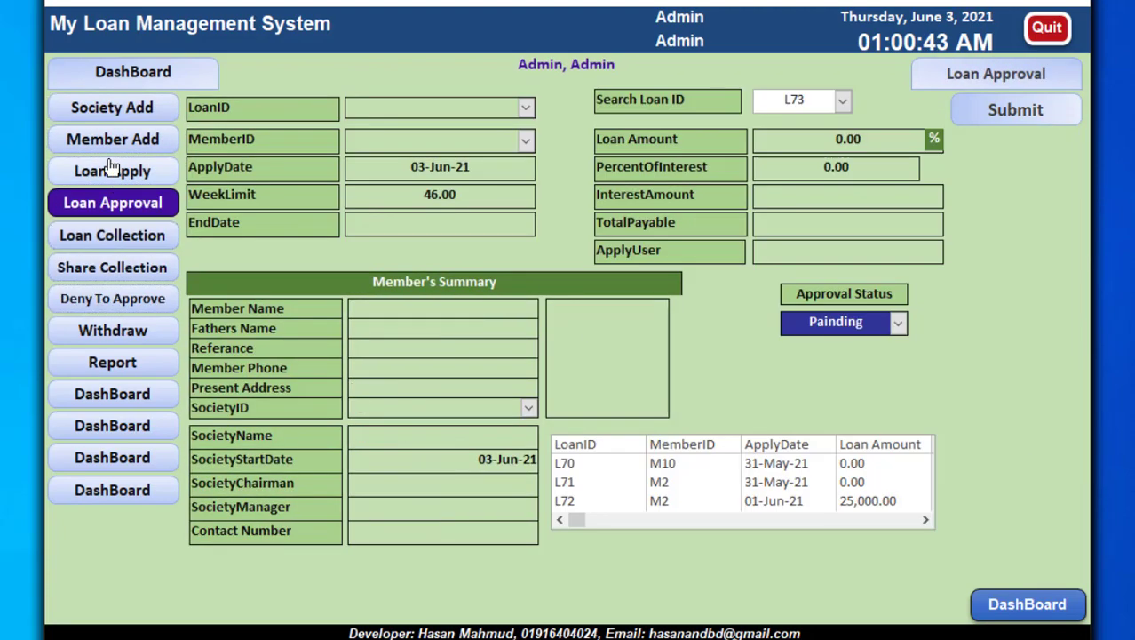
{"action": "left_click", "coordinate": [110, 168]}
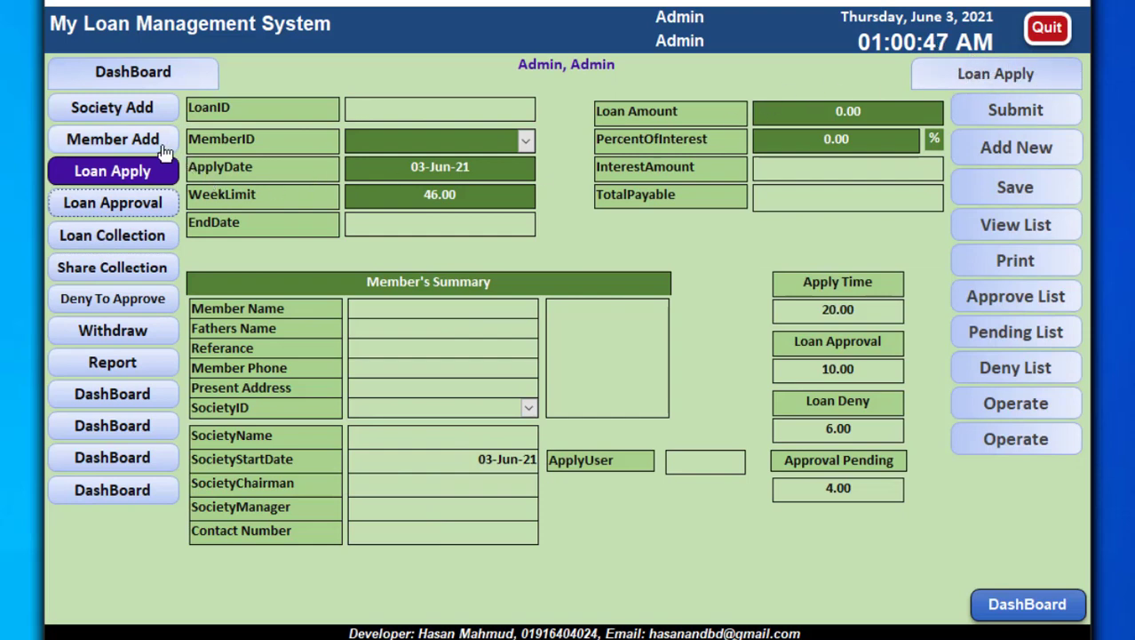
{"action": "left_click", "coordinate": [133, 144]}
{"action": "left_click", "coordinate": [135, 114]}
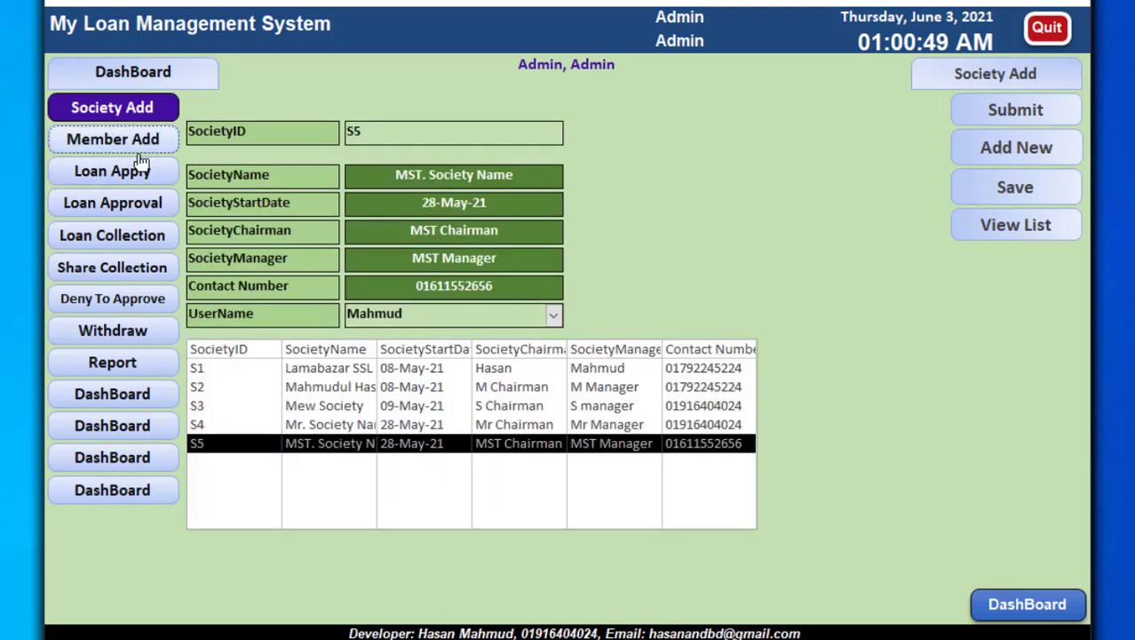
{"action": "left_click", "coordinate": [129, 268]}
{"action": "left_click", "coordinate": [132, 300]}
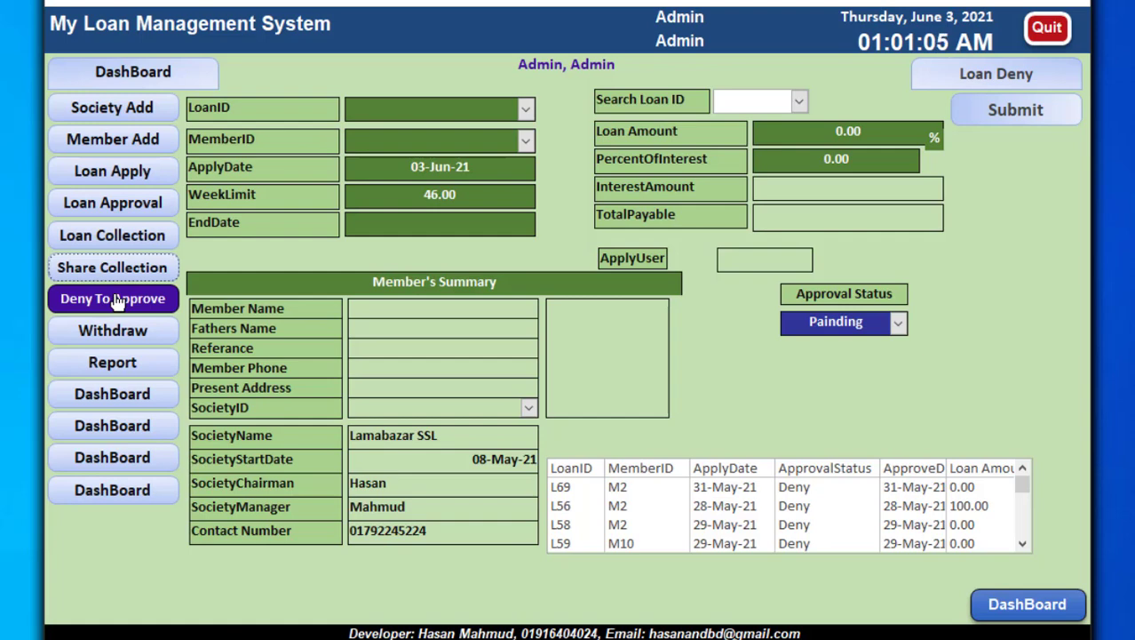
- Open the DashBoard Loan Panel with its loan, approval, denial and collection totals
{"action": "left_click", "coordinate": [1050, 609]}
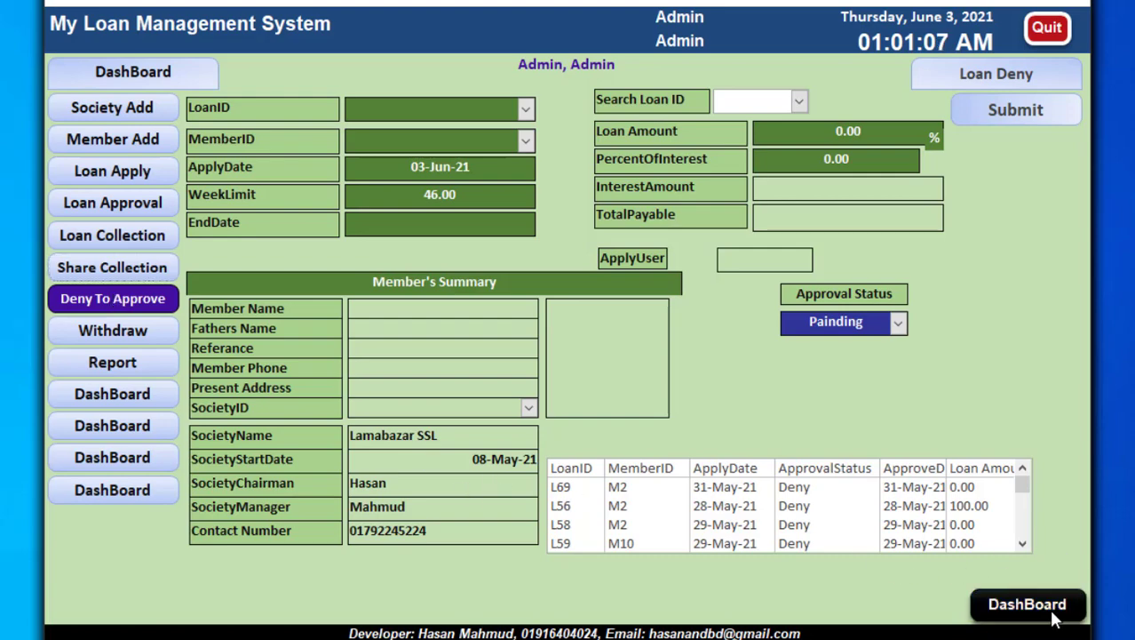